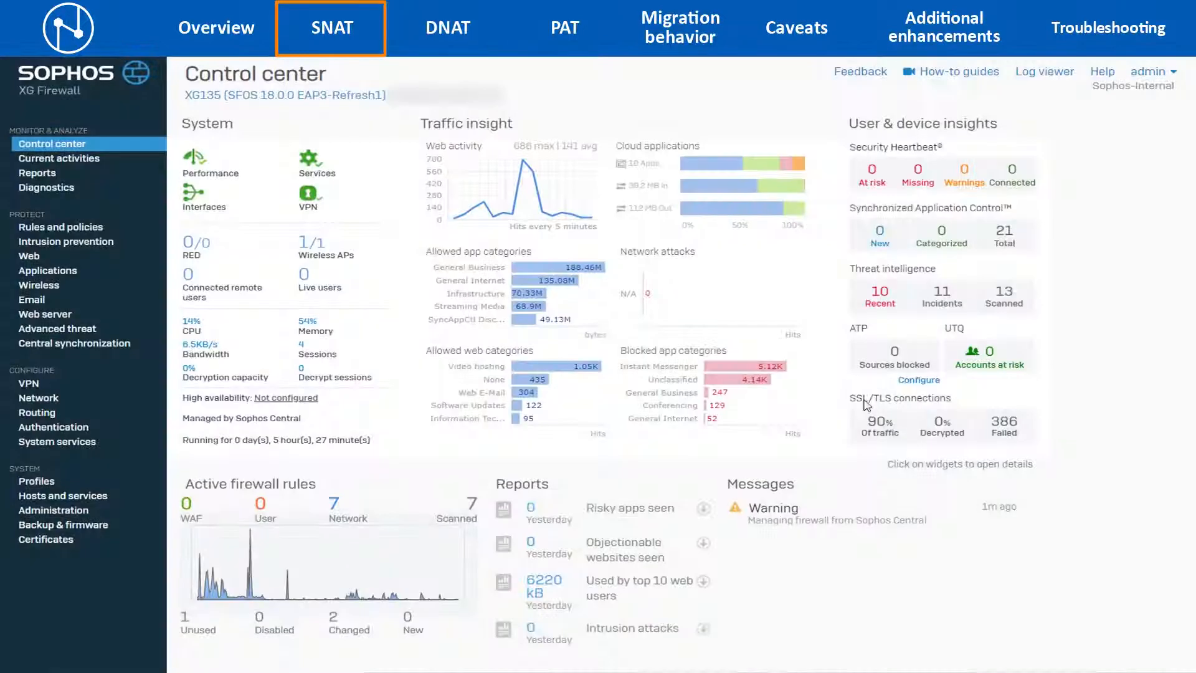
# Start a new firewall rule in Rules and policies and name it LAN_WAN_Allow
pyautogui.click(55, 228)
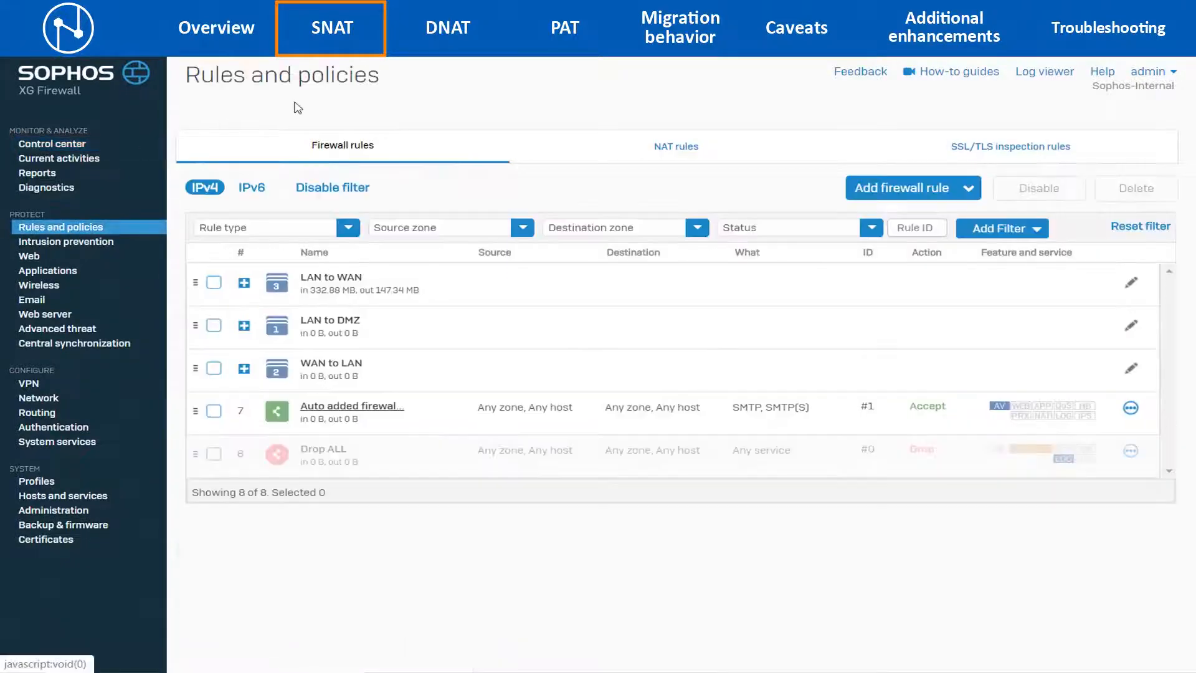
pyautogui.click(862, 187)
pyautogui.click(828, 232)
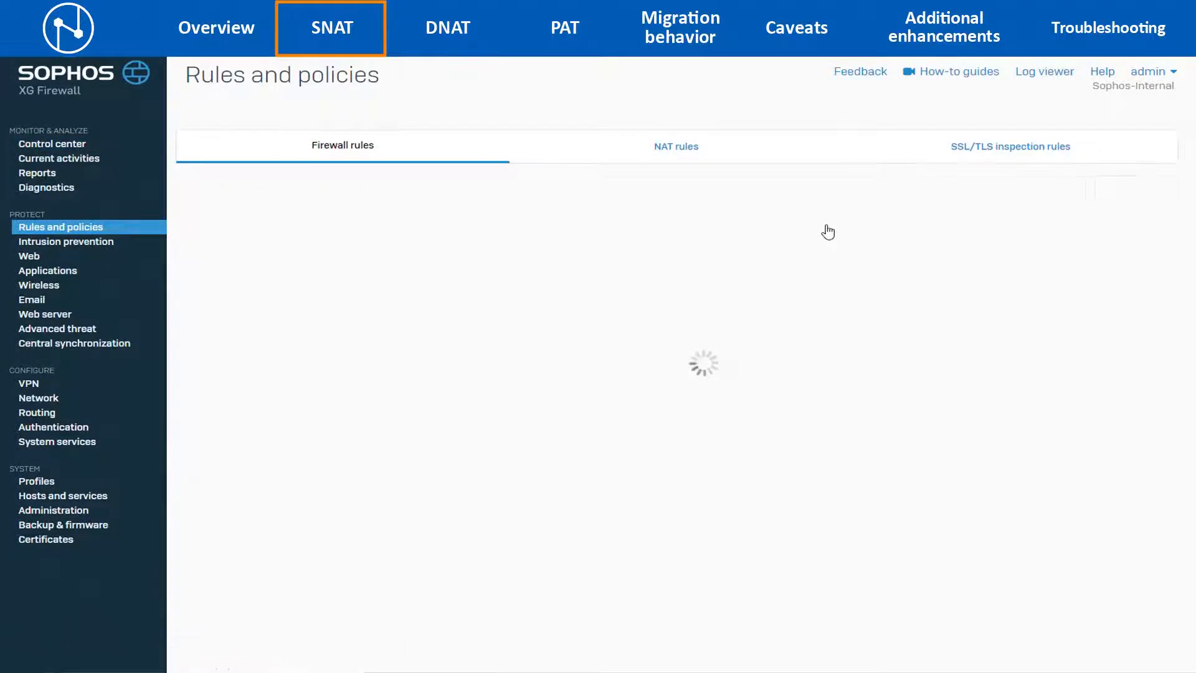
pyautogui.click(427, 184)
pyautogui.write('LAN_WAN_Allow')
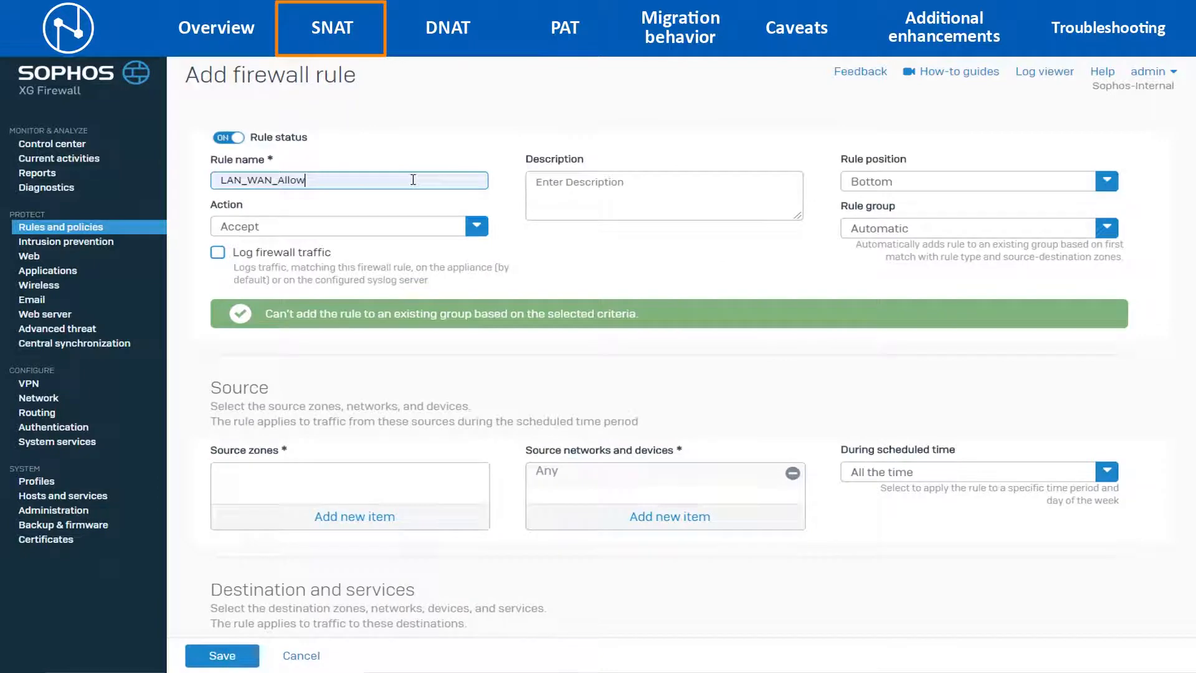
# Set the rule position to Top and the rule group to LAN to WAN, and enable logging of firewall traffic
pyautogui.click(903, 185)
pyautogui.click(867, 208)
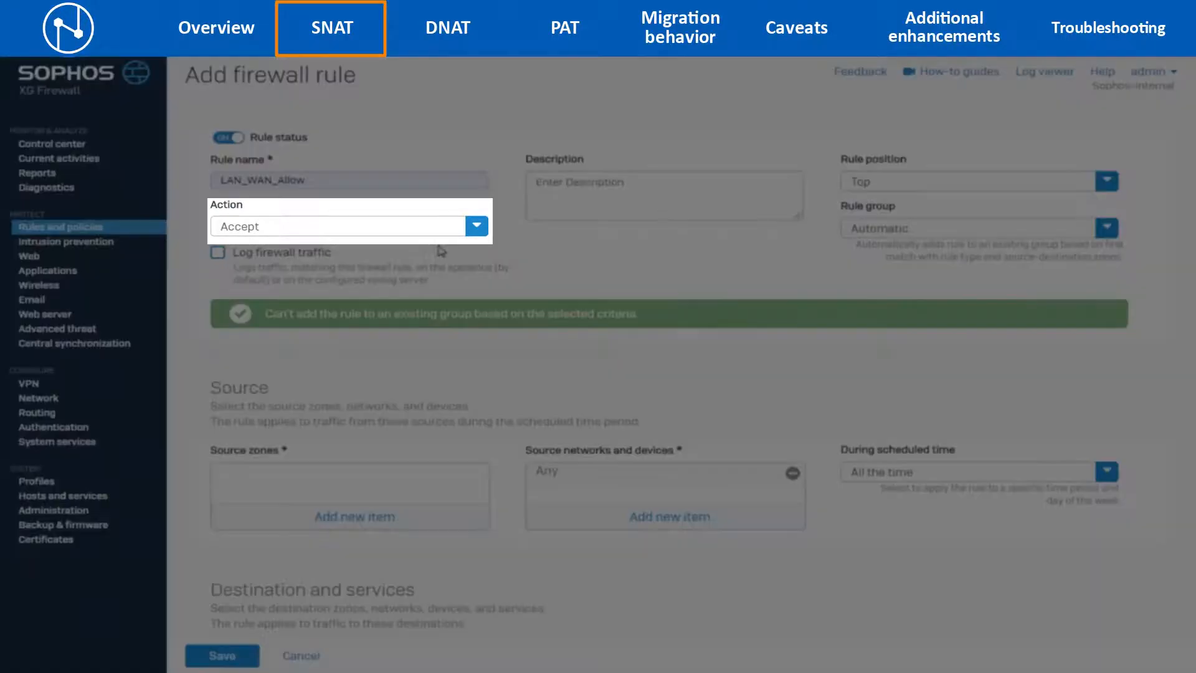
pyautogui.click(897, 238)
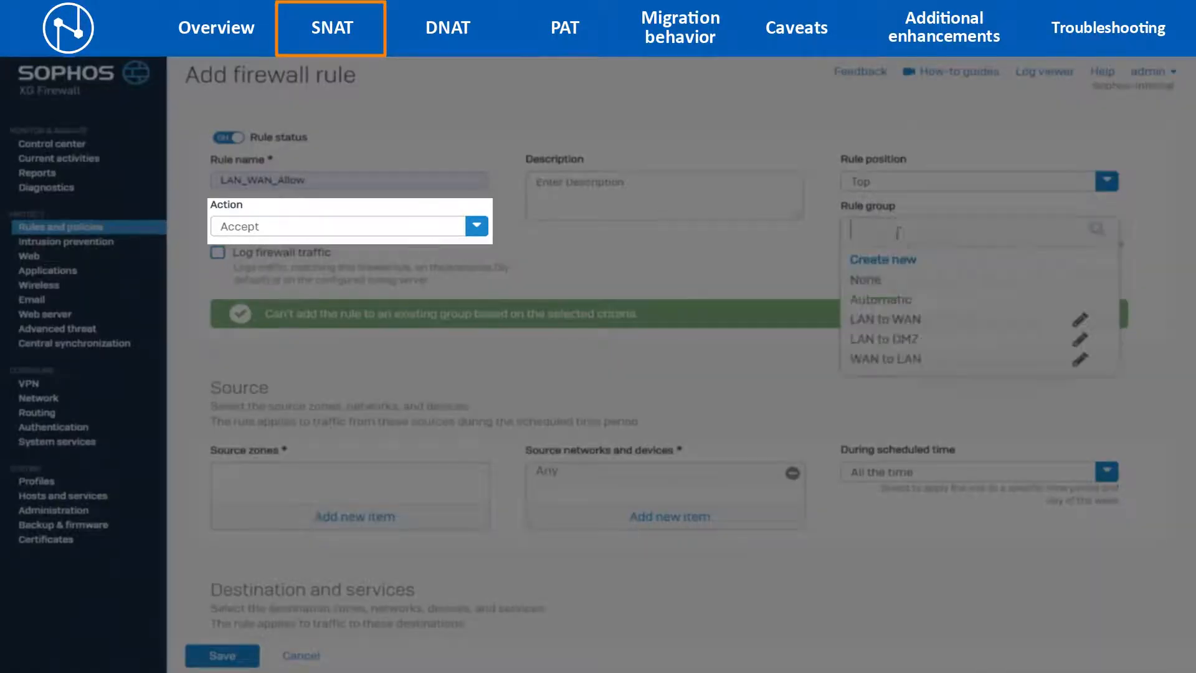
pyautogui.click(892, 319)
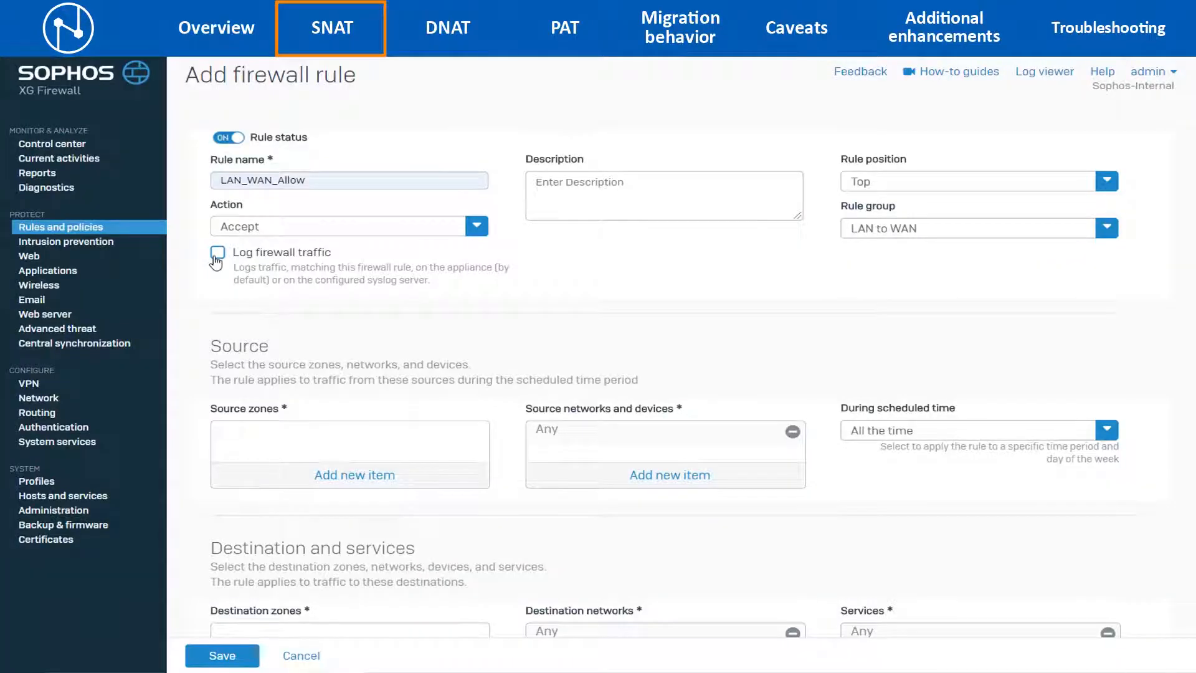
pyautogui.click(217, 252)
# Add LAN as the firewall rule's source zone
pyautogui.click(296, 488)
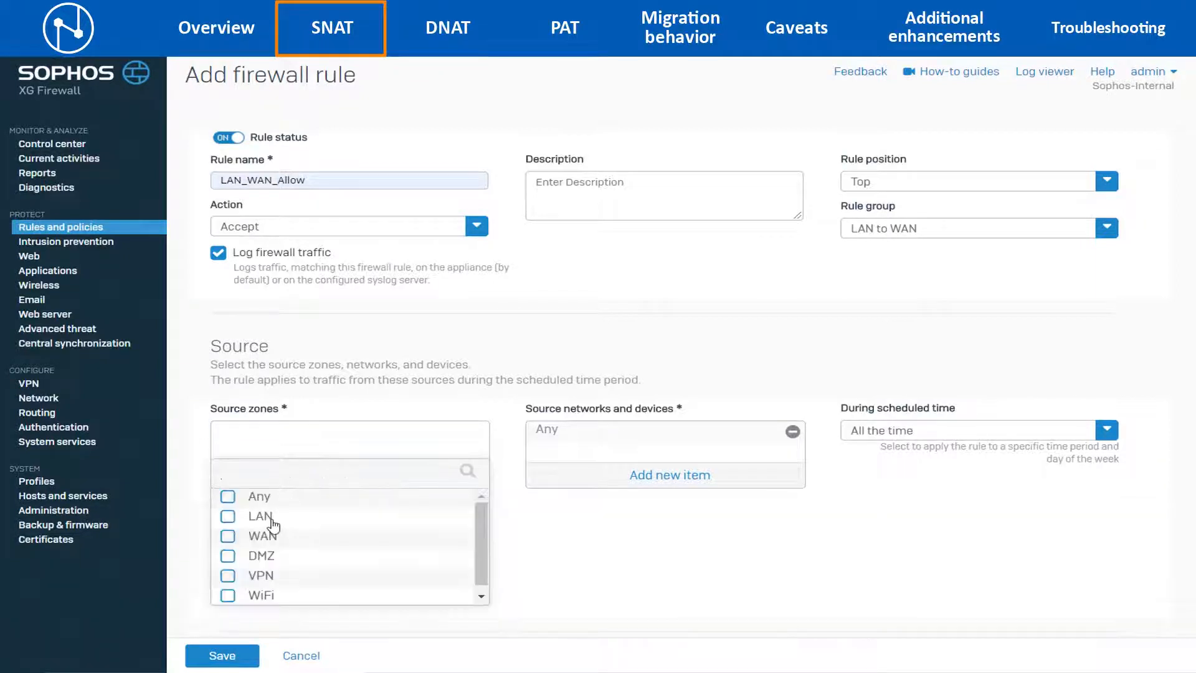
pyautogui.click(272, 522)
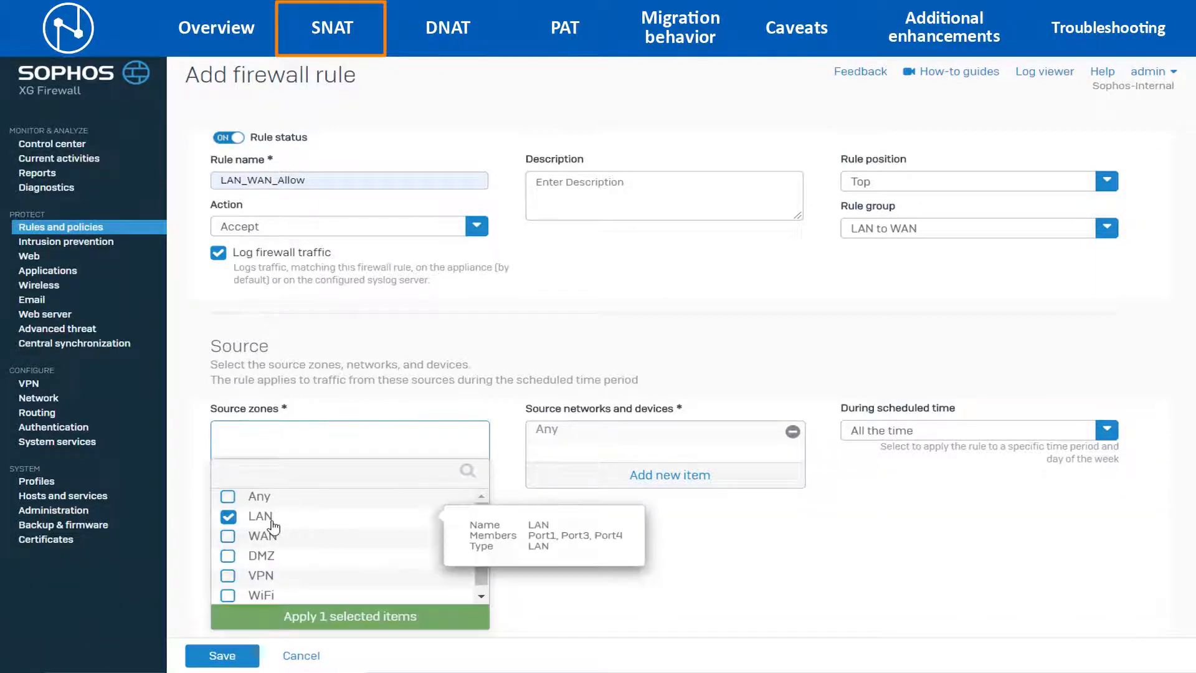
pyautogui.click(277, 615)
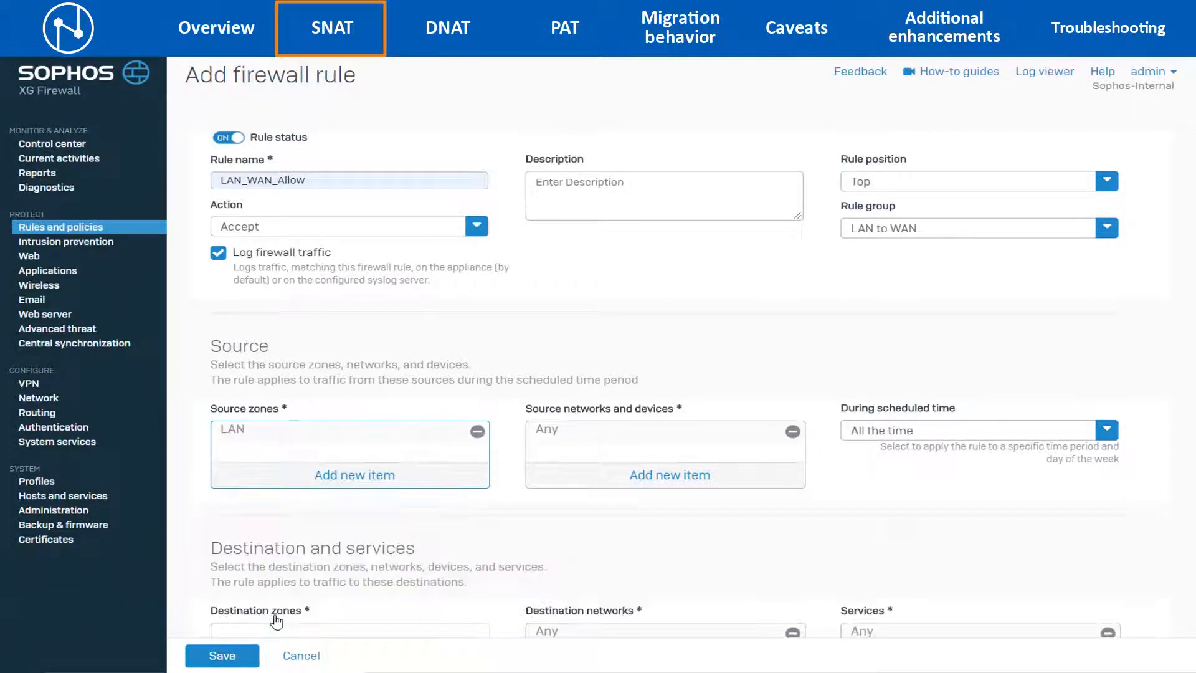
# Create and save an IPv4 network host named LAN_Network with address 172.16.16.0 as the rule's source network
pyautogui.click(644, 477)
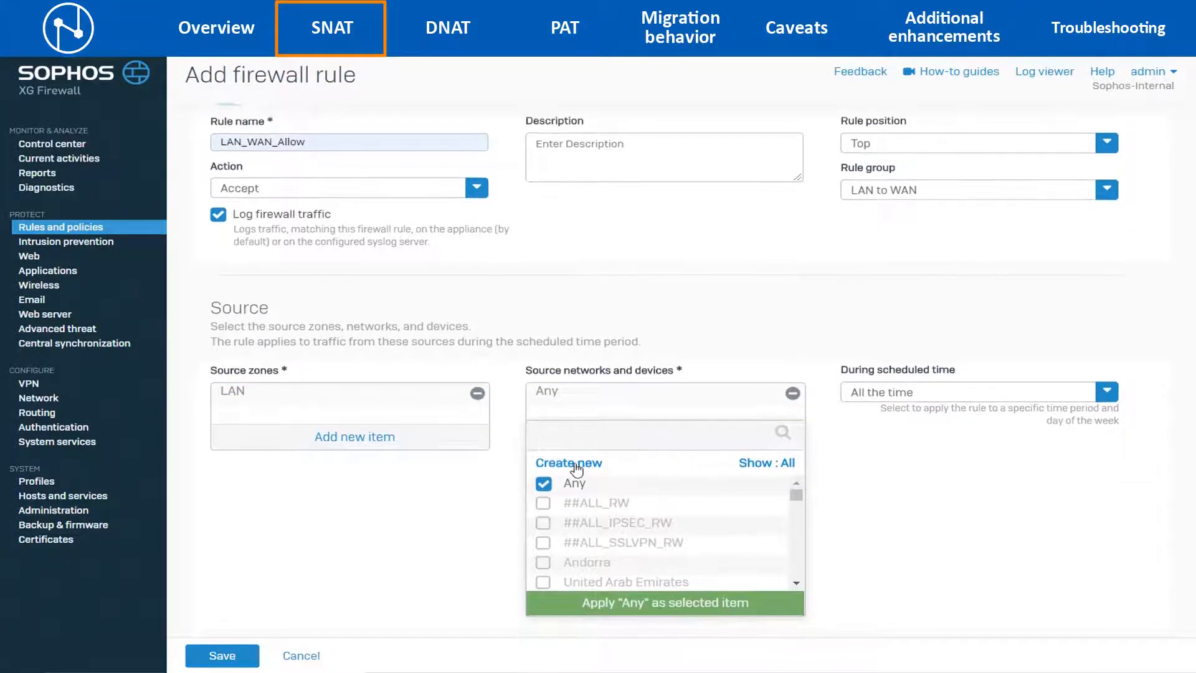
pyautogui.click(574, 467)
pyautogui.click(577, 492)
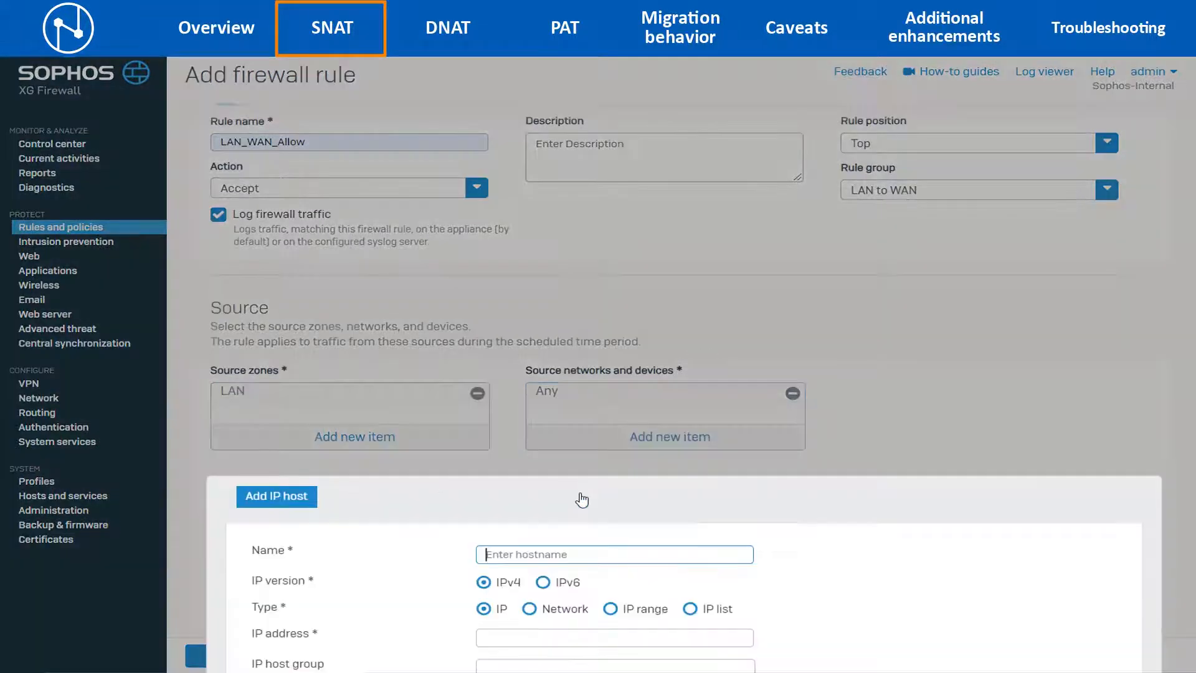
pyautogui.scroll(-3, 943, 342)
pyautogui.write('LAN')
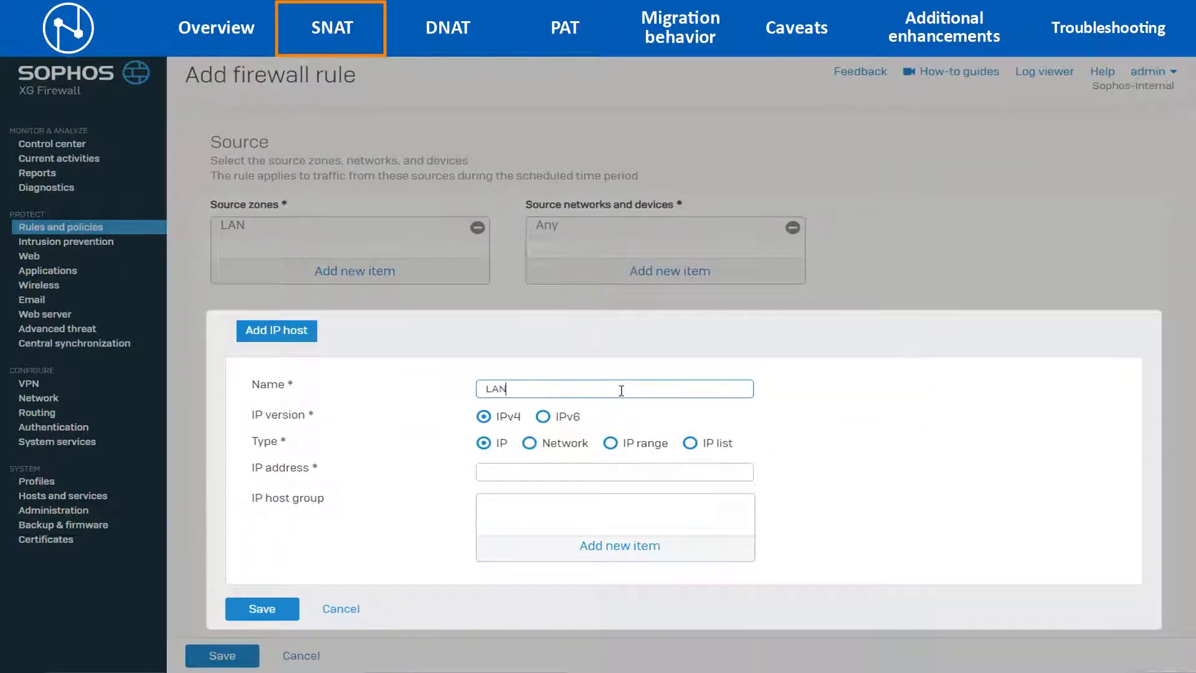
pyautogui.write('_Network')
pyautogui.click(529, 443)
pyautogui.click(533, 471)
pyautogui.write('172')
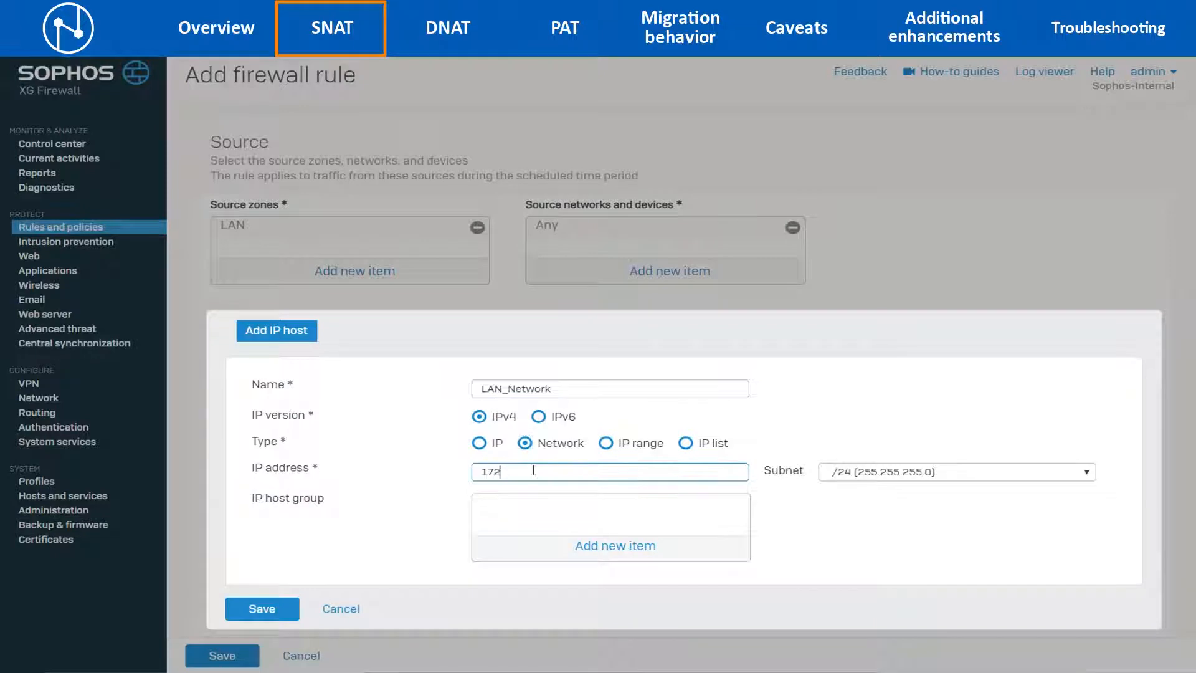
pyautogui.write('.16.16.0')
pyautogui.click(245, 623)
pyautogui.click(247, 611)
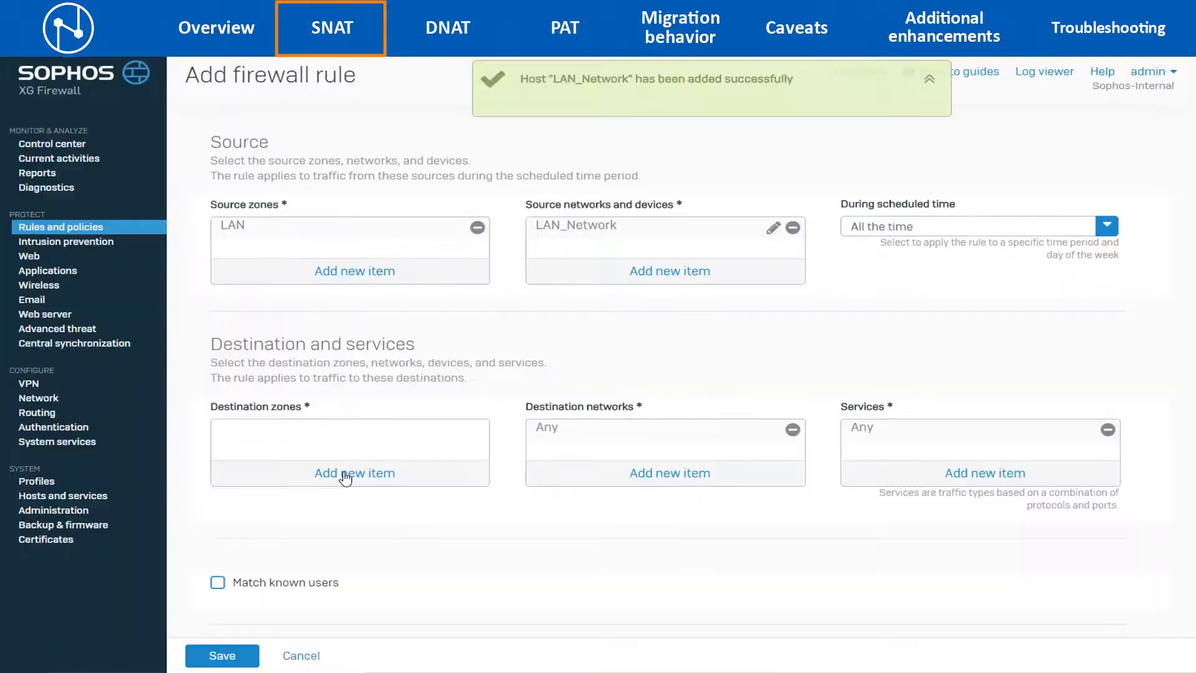
# Add WAN as the firewall rule's destination zone
pyautogui.click(346, 477)
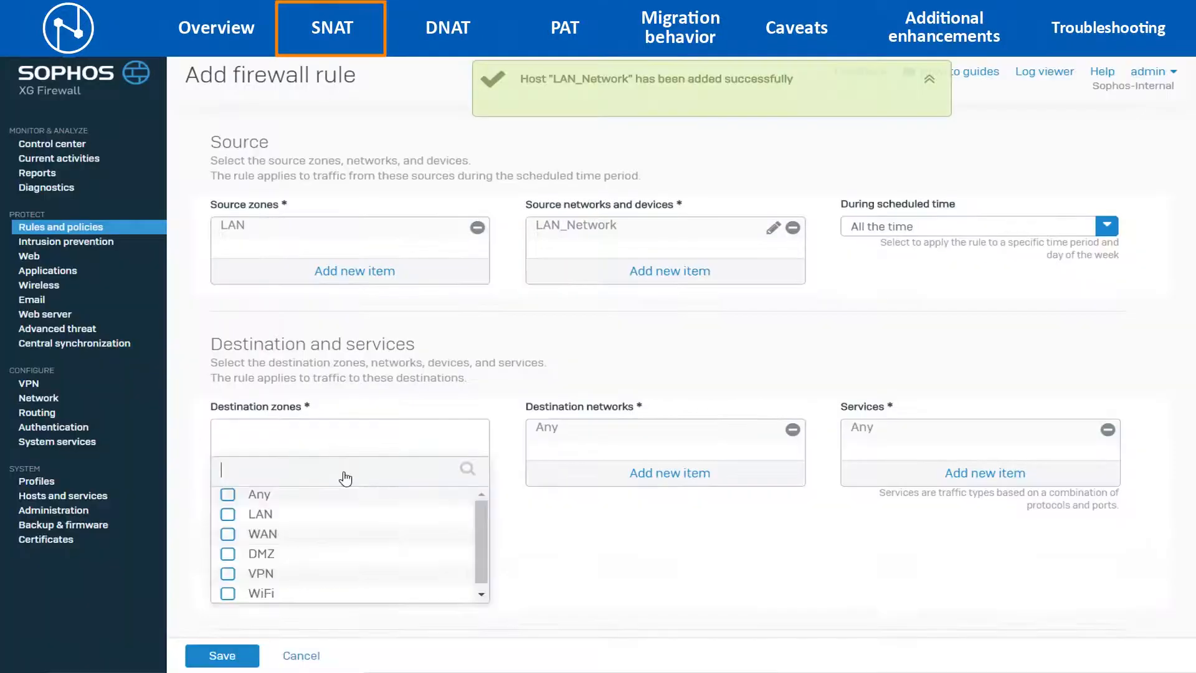
pyautogui.click(283, 540)
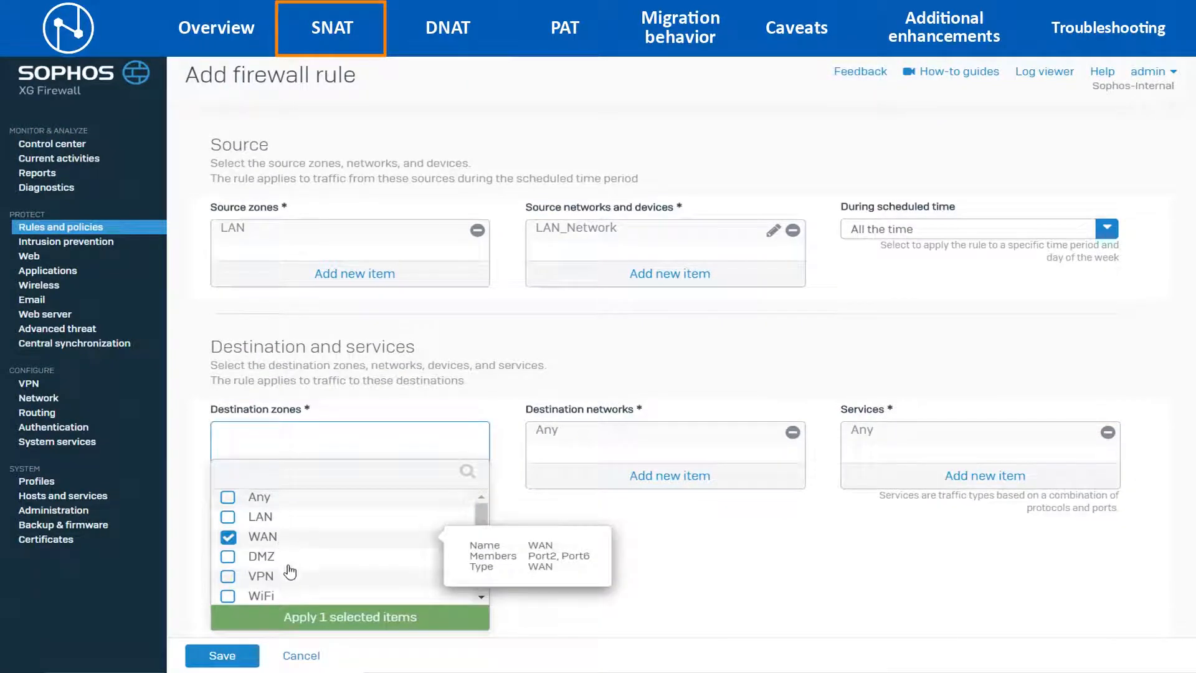
pyautogui.click(290, 618)
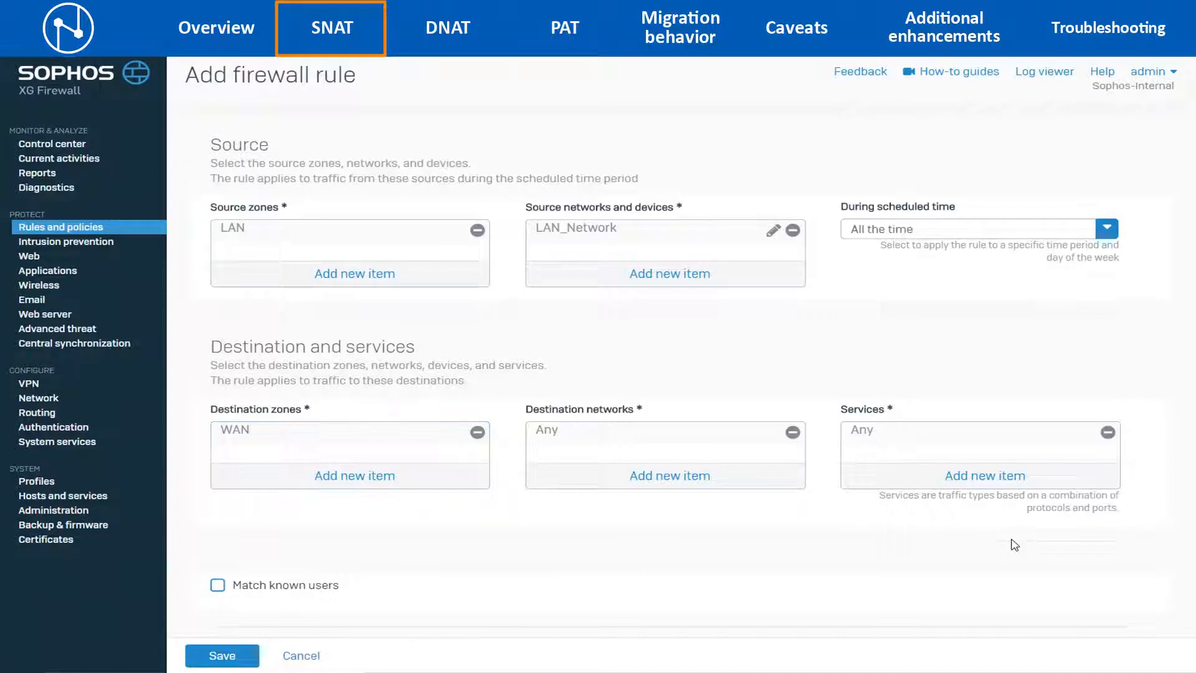
# Start a linked NAT rule for the firewall rule and name it LAN_WAN_MASQ
pyautogui.scroll(-8, 1011, 545)
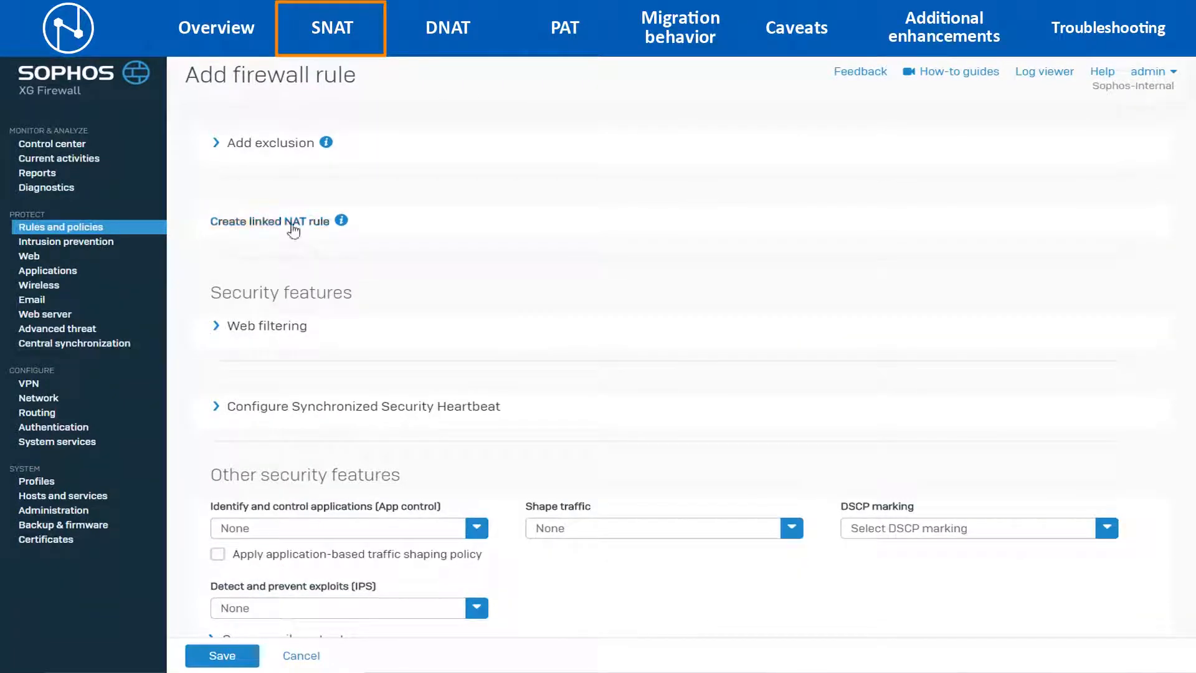
pyautogui.click(292, 224)
pyautogui.click(331, 371)
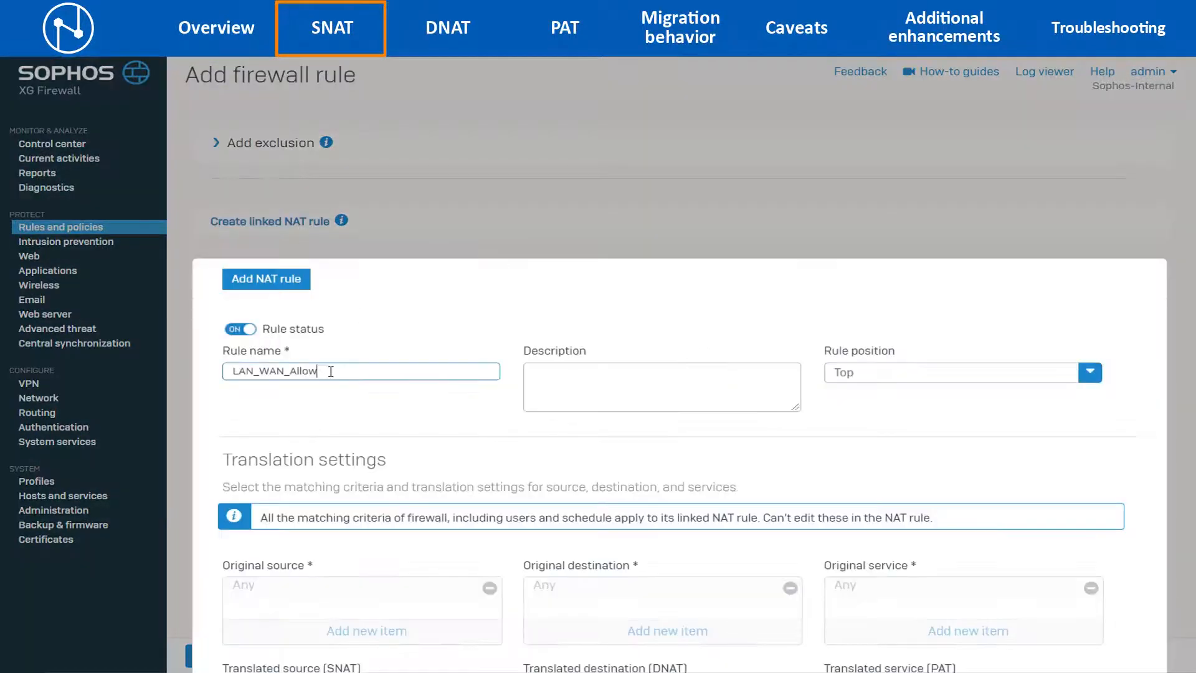
pyautogui.press('BackSpace')
pyautogui.press('BackSpace')
pyautogui.press('BackSpace')
pyautogui.press('BackSpace')
pyautogui.press('BackSpace')
pyautogui.write('MASQ')
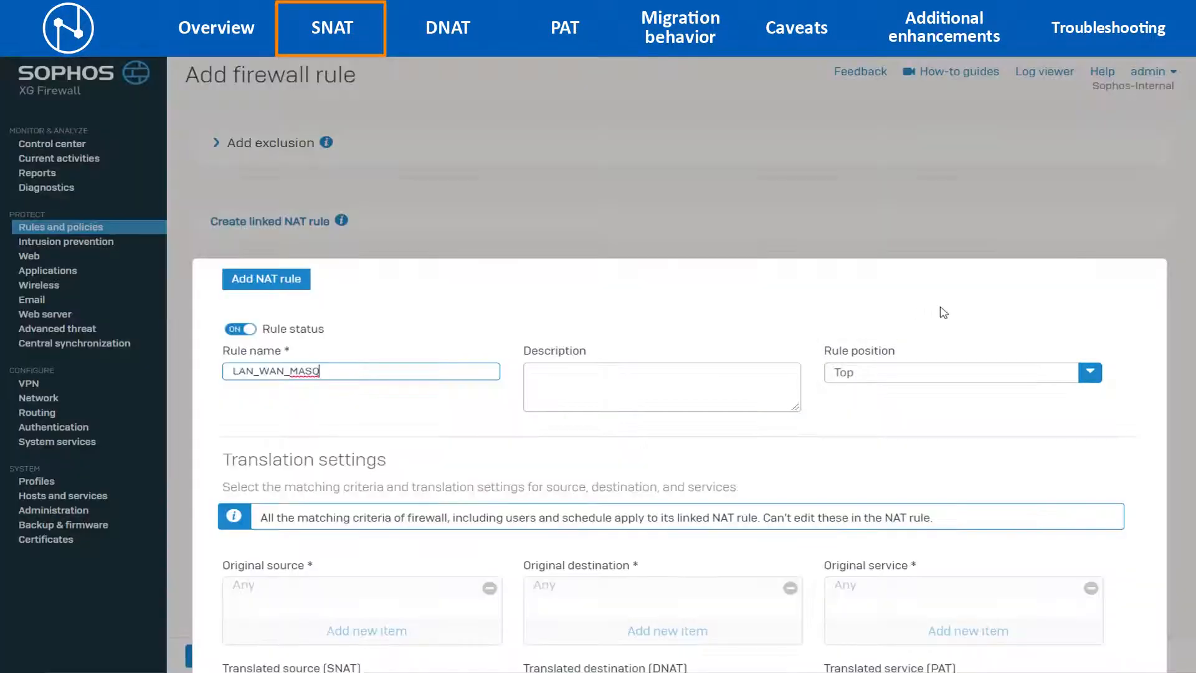
pyautogui.click(960, 323)
# Set the linked NAT rule's translated source (SNAT) to MASQ
pyautogui.scroll(-6, 959, 322)
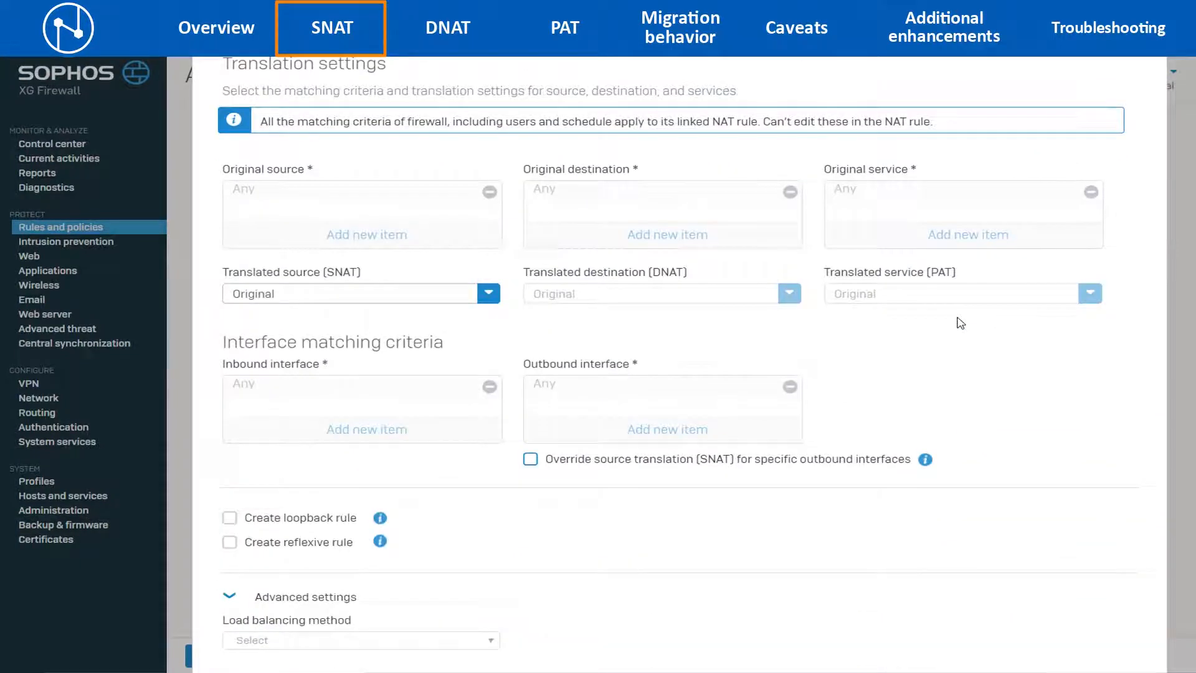
pyautogui.scroll(-1, 960, 322)
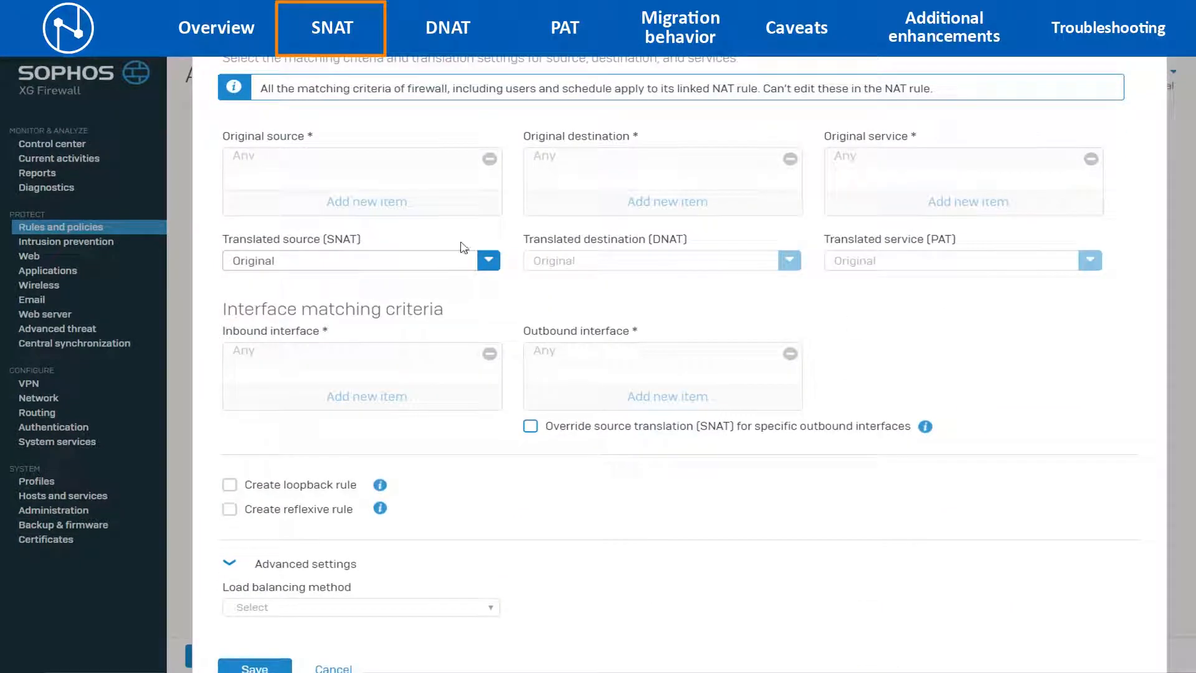
pyautogui.click(488, 261)
pyautogui.click(264, 339)
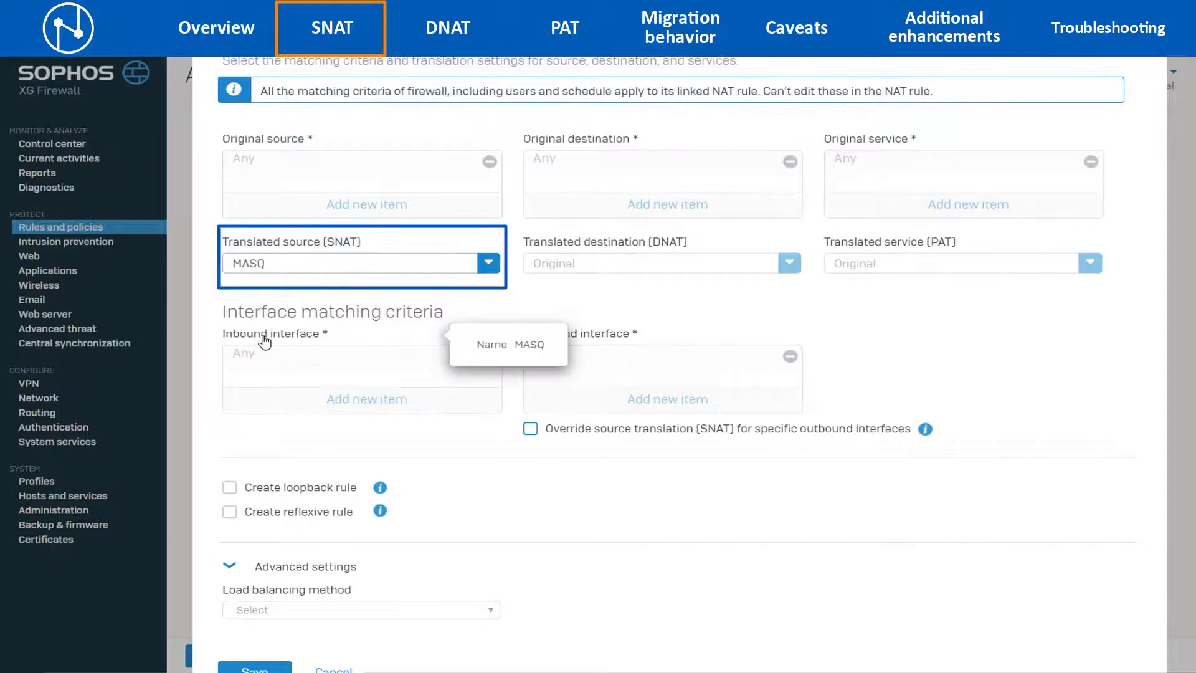
pyautogui.click(416, 274)
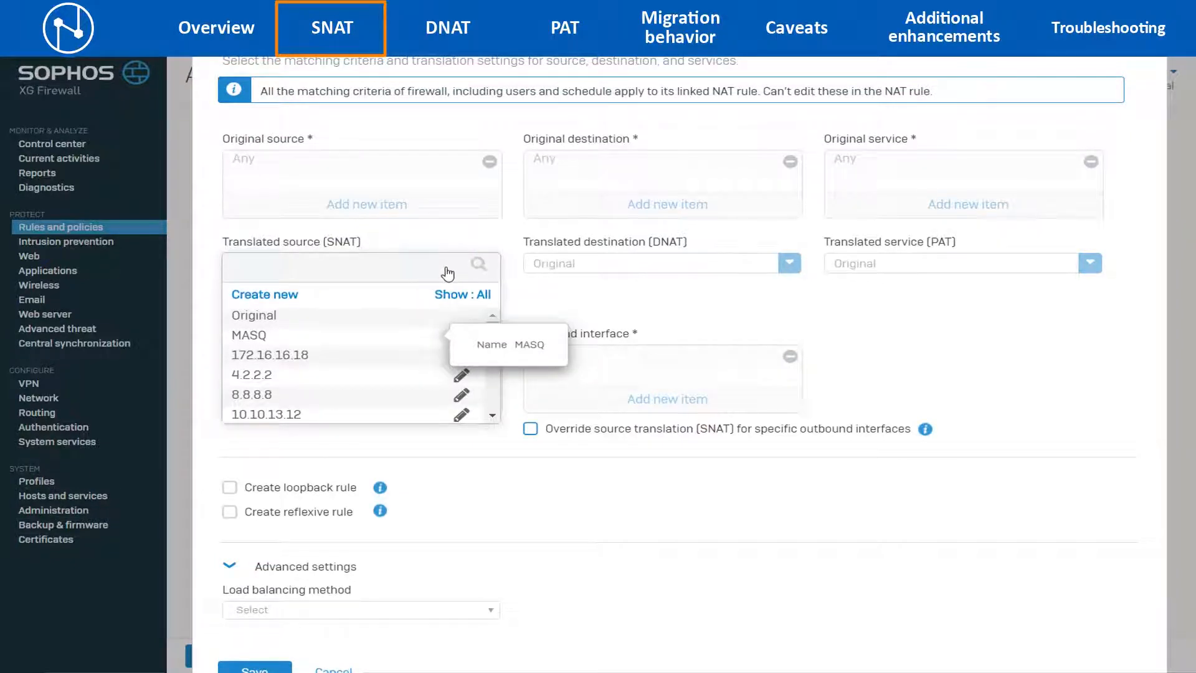
pyautogui.click(290, 304)
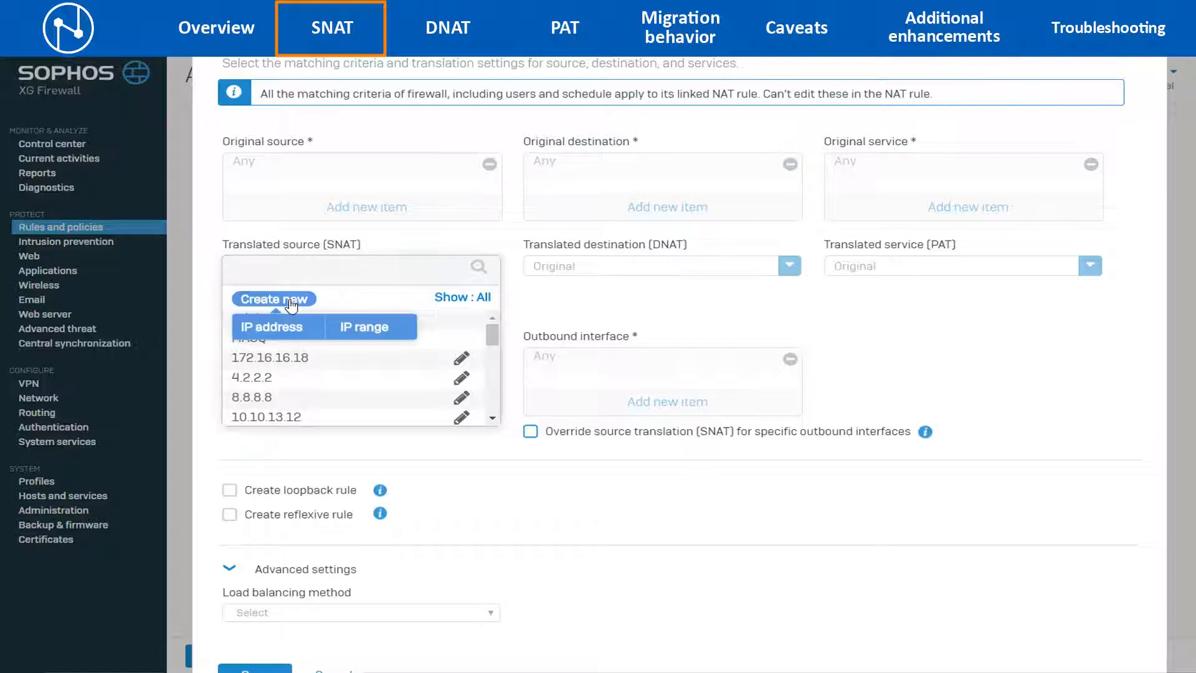
pyautogui.click(278, 328)
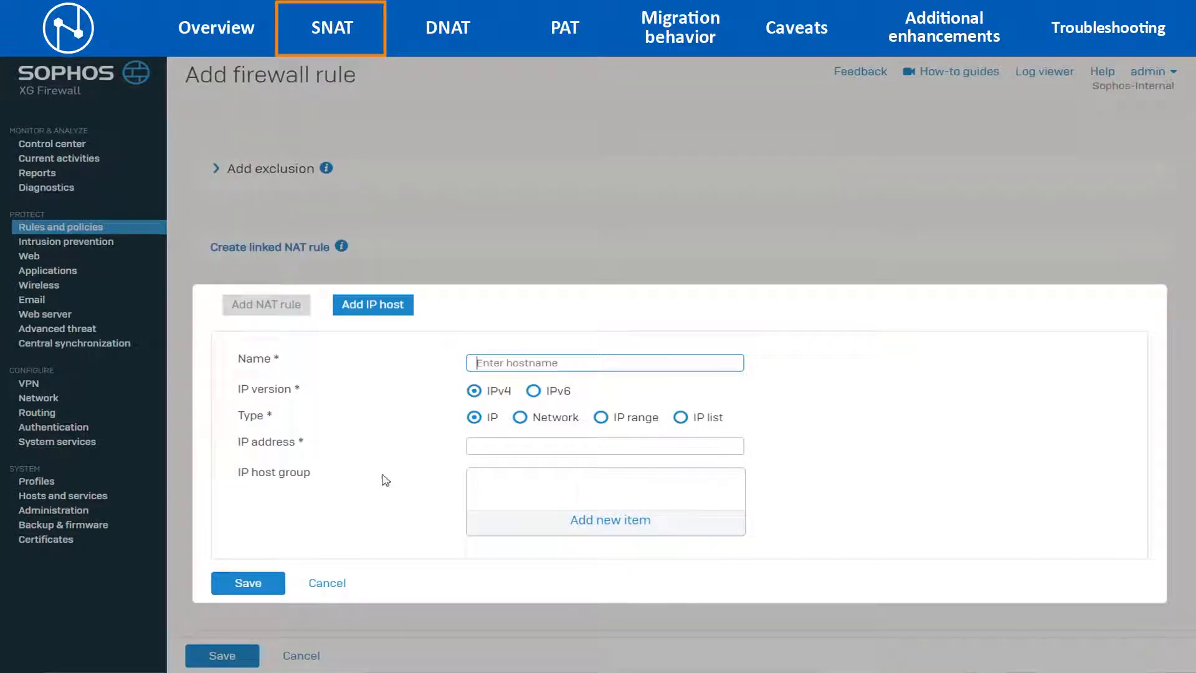
pyautogui.click(325, 584)
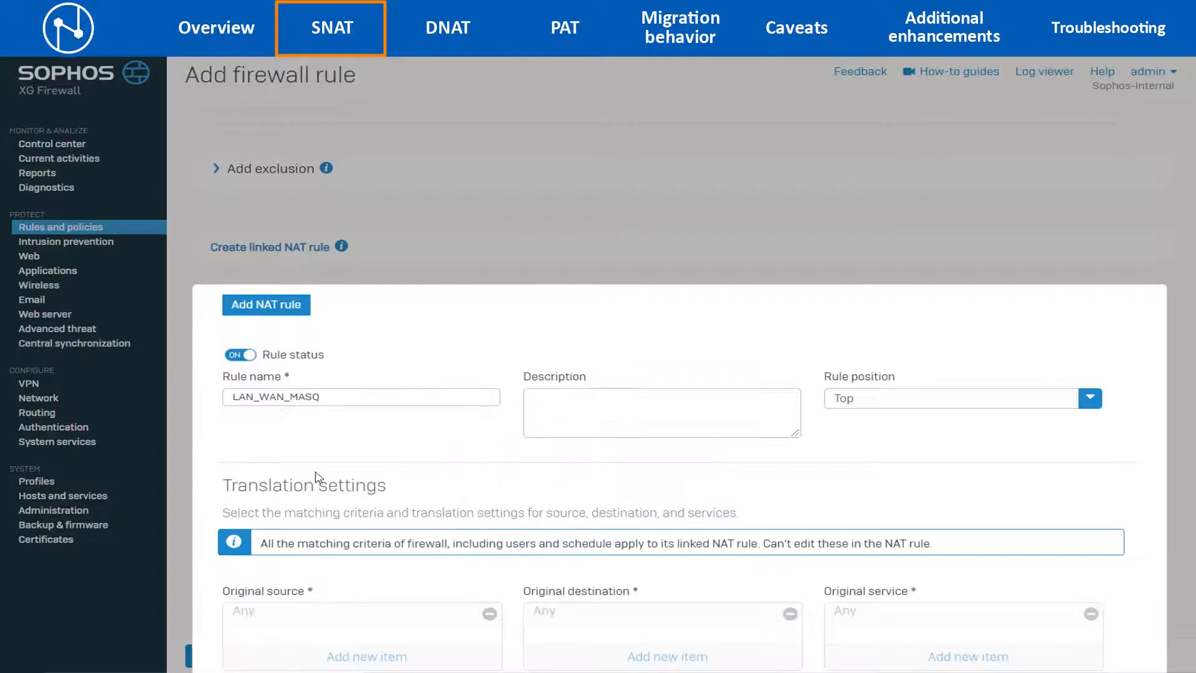
# Save the linked NAT rule, and save the firewall rule that contains it
pyautogui.scroll(-8, 1128, 346)
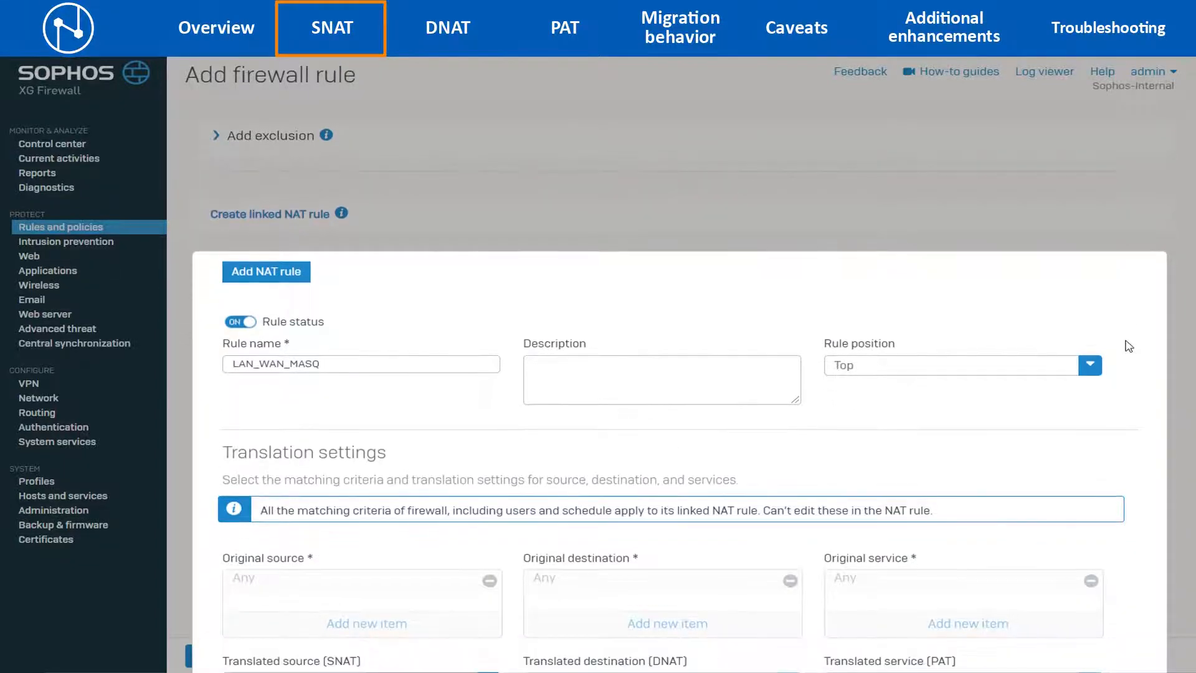
pyautogui.scroll(-2, 1128, 346)
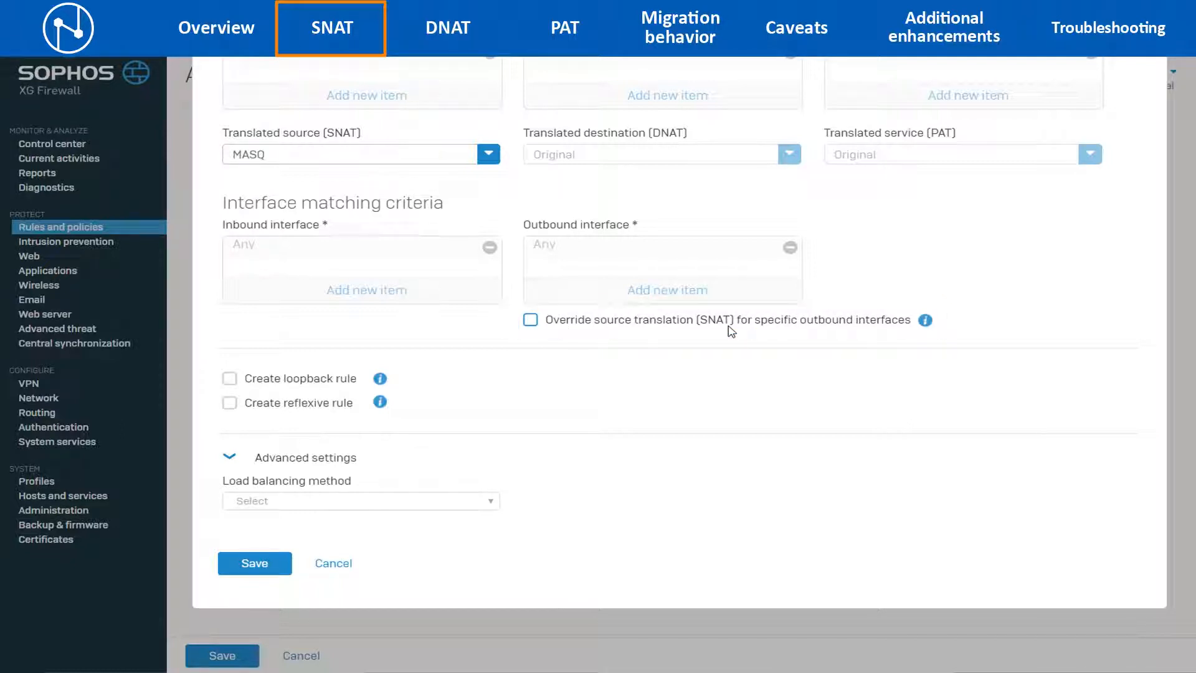
pyautogui.click(238, 567)
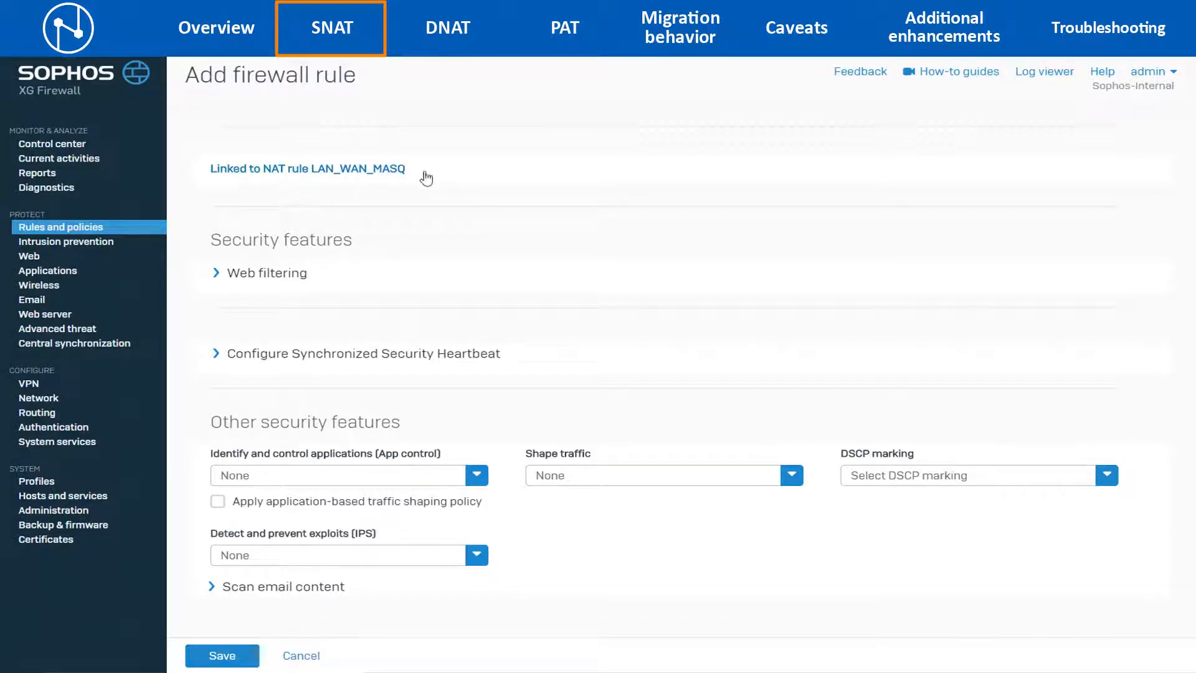
pyautogui.click(232, 654)
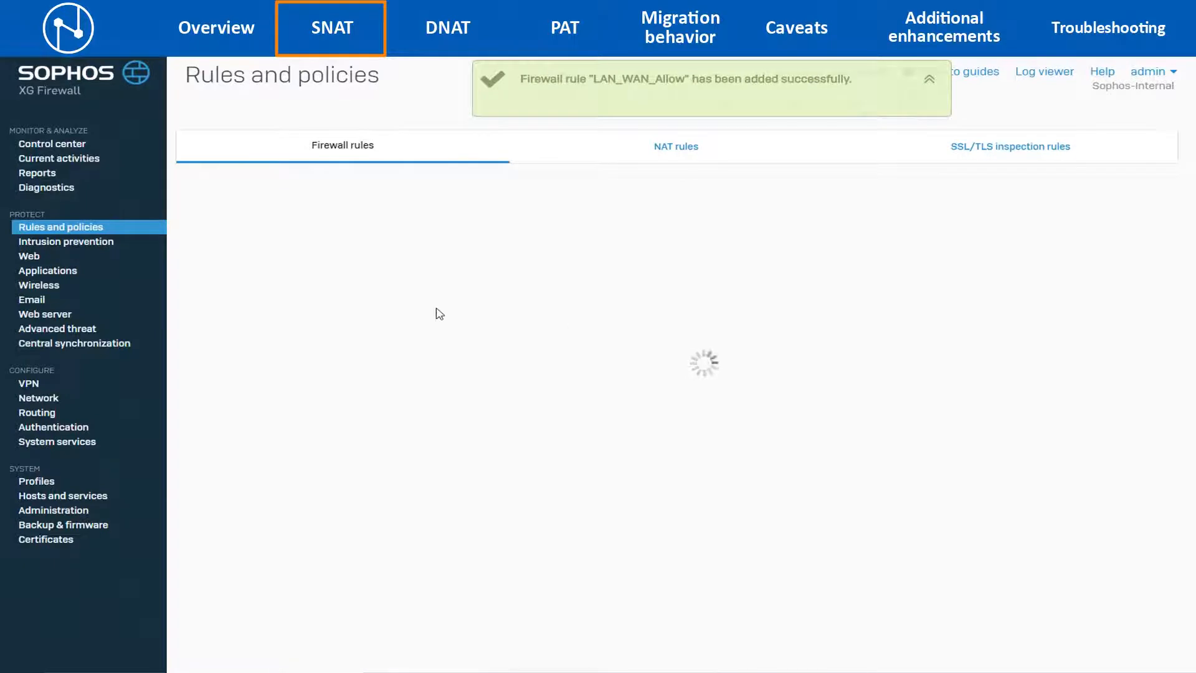
# Expand the LAN to WAN group to inspect LAN_WAN_Allow's linked NAT rule, and check its firewall rule ID among the NAT rules
pyautogui.click(244, 283)
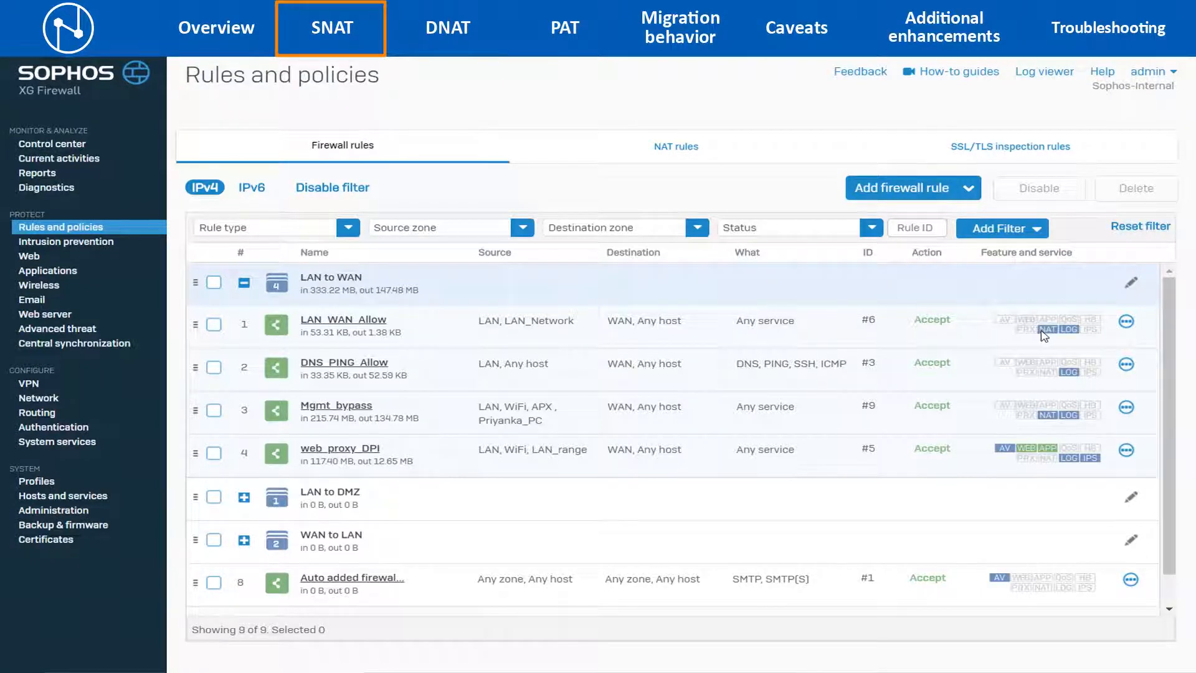
pyautogui.moveTo(1049, 335)
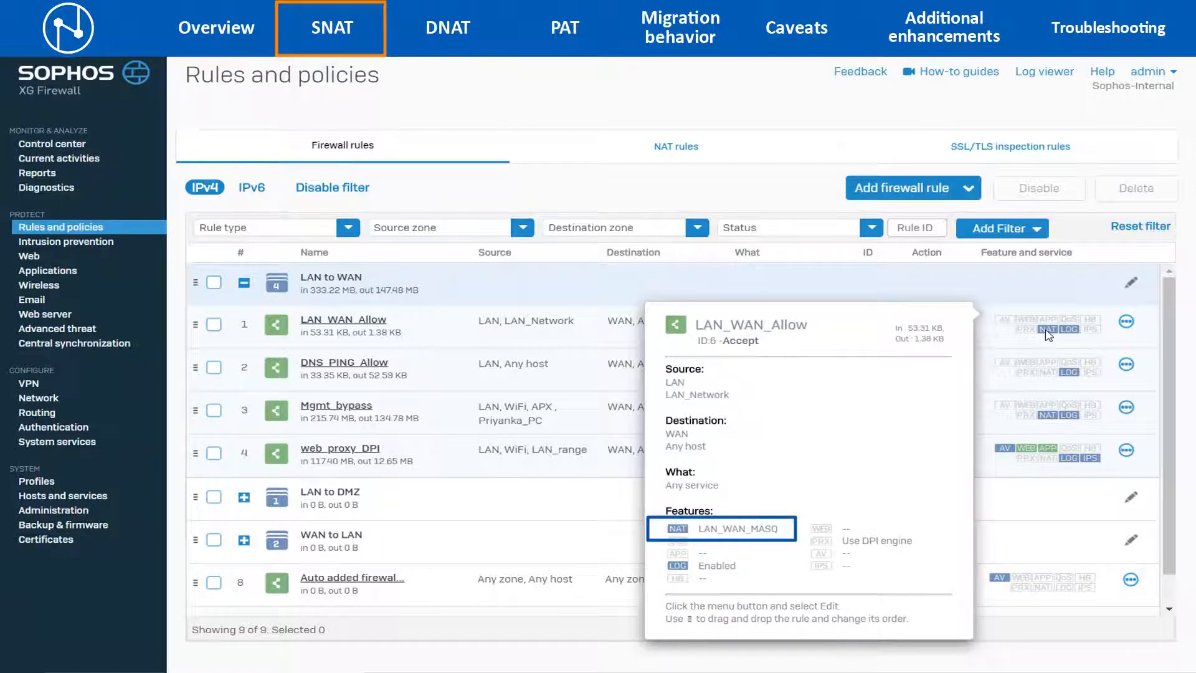
pyautogui.click(672, 154)
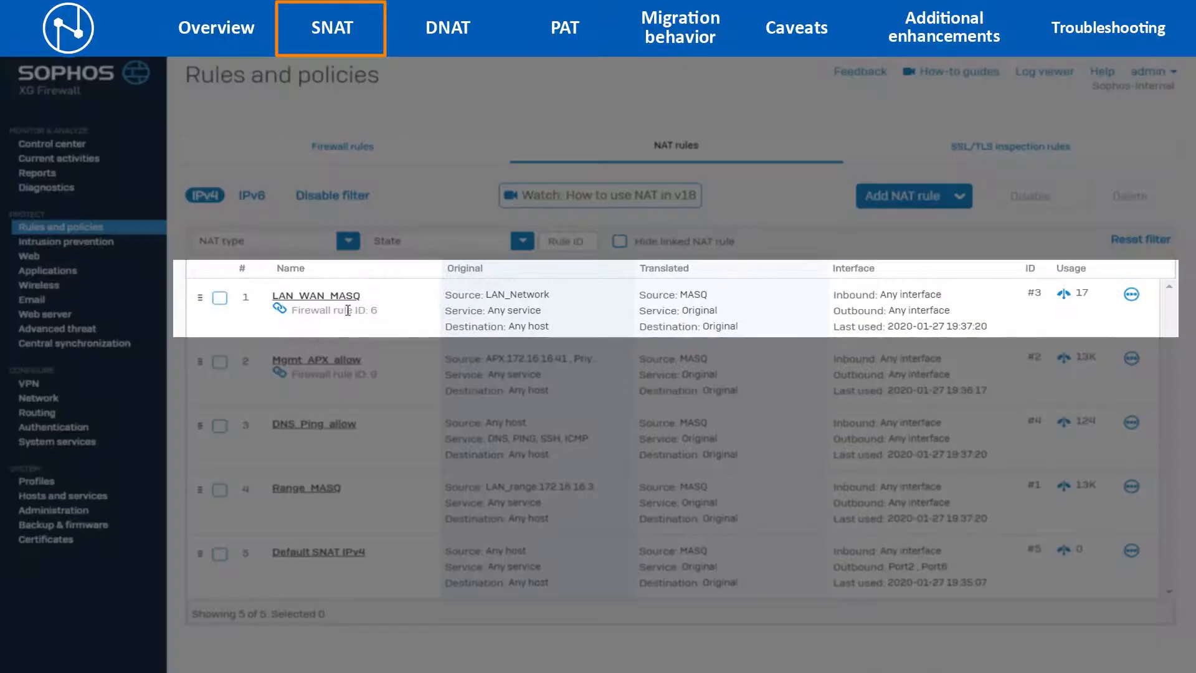
pyautogui.moveTo(332, 310); pyautogui.dragTo(382, 314)
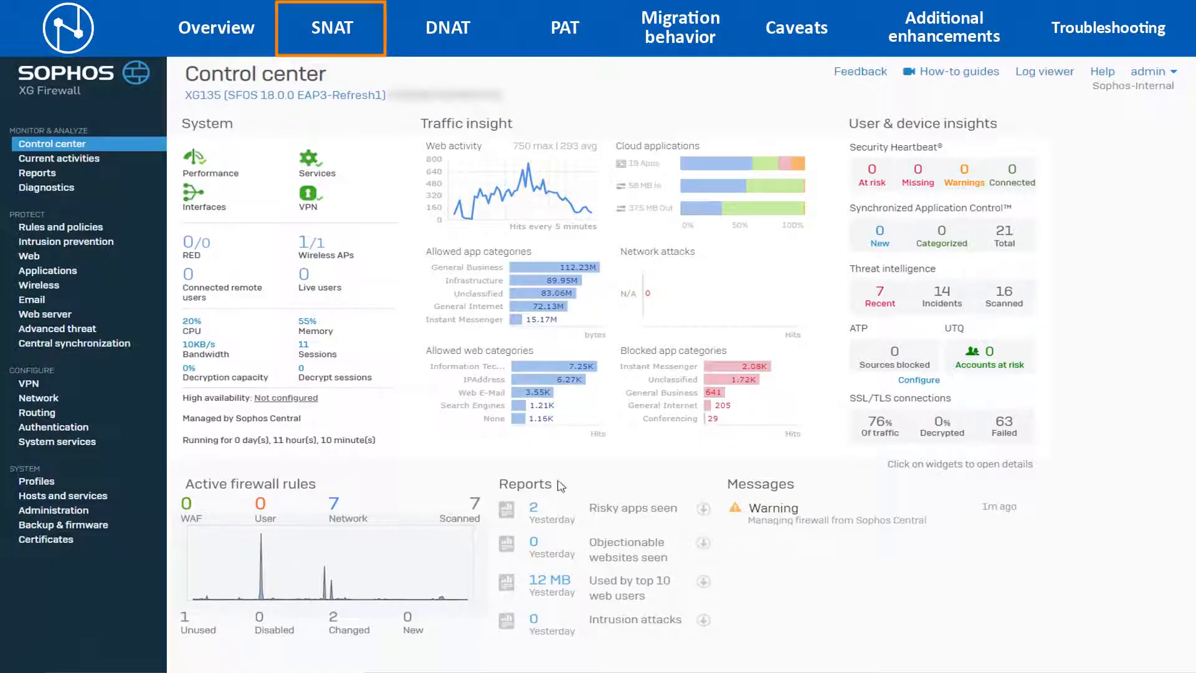
# Start a new IPv4 firewall rule and name it LAN_WAN_Allow
pyautogui.click(100, 231)
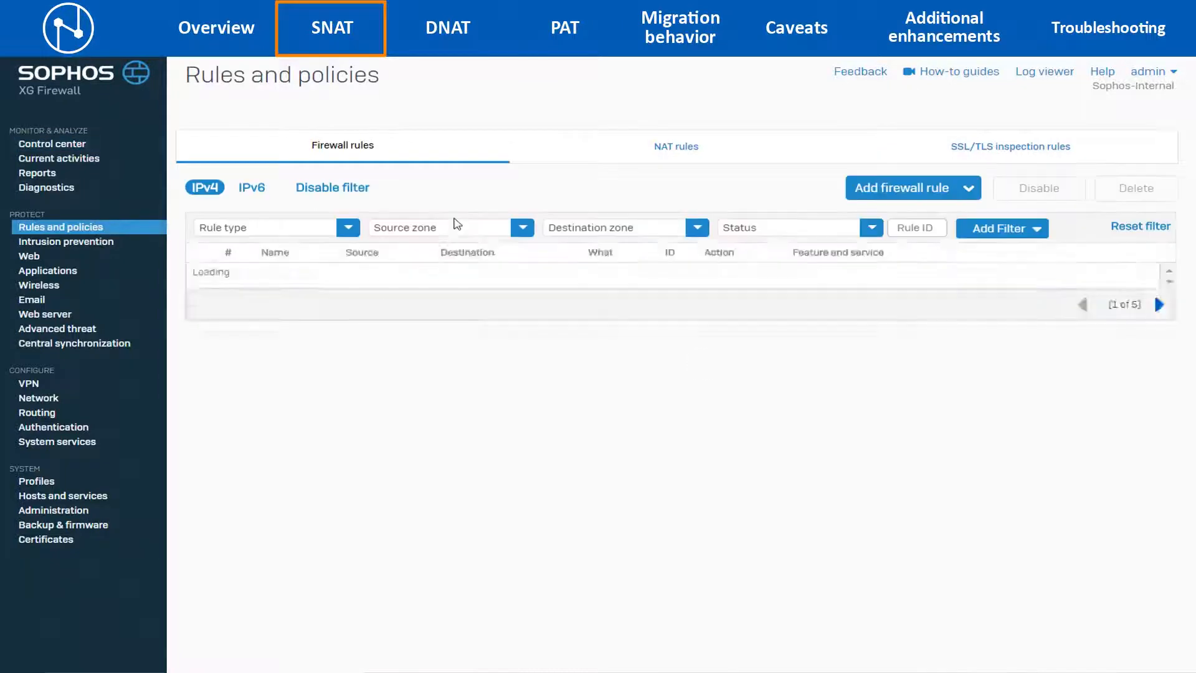
pyautogui.click(890, 188)
pyautogui.click(857, 230)
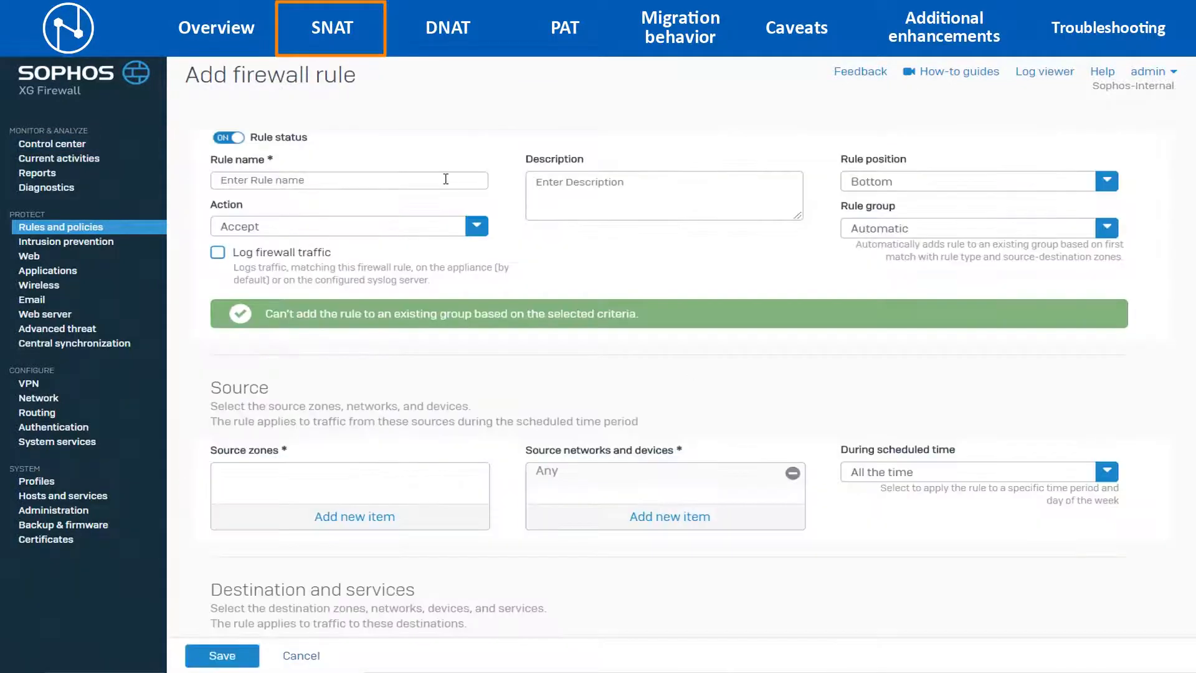
pyautogui.click(446, 179)
pyautogui.write('LAN_WAN_Allow')
# Place the firewall rule at Top in the LAN to WAN group and enable logging of firewall traffic
pyautogui.click(918, 188)
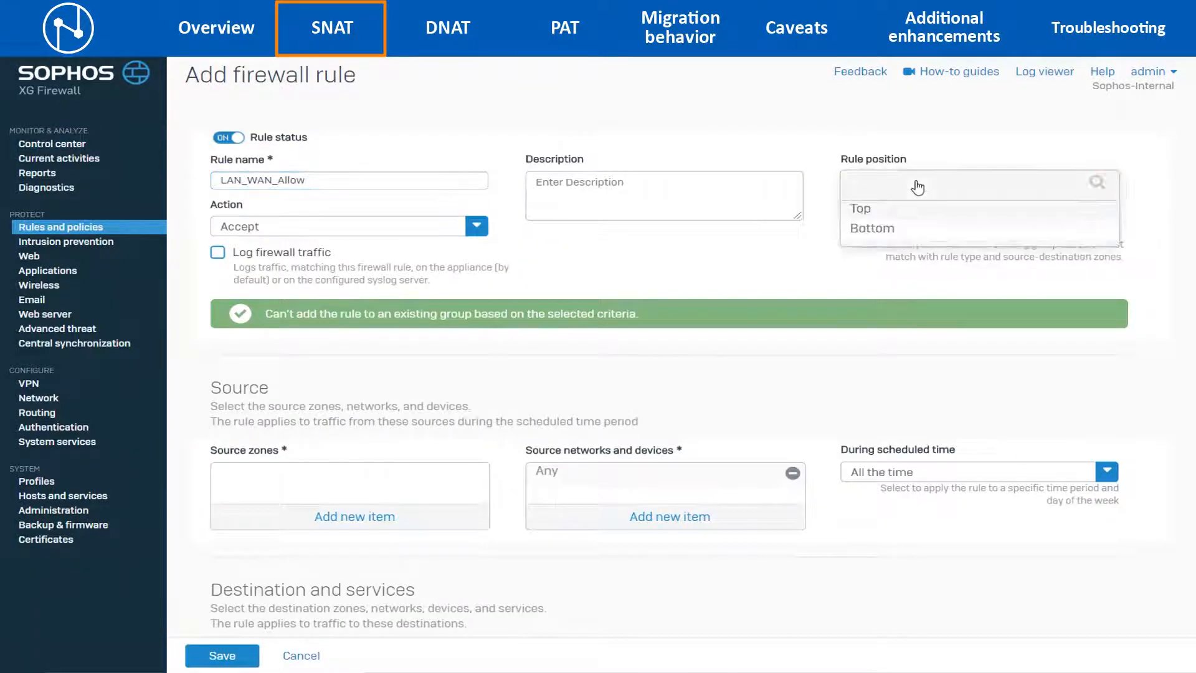
pyautogui.click(877, 212)
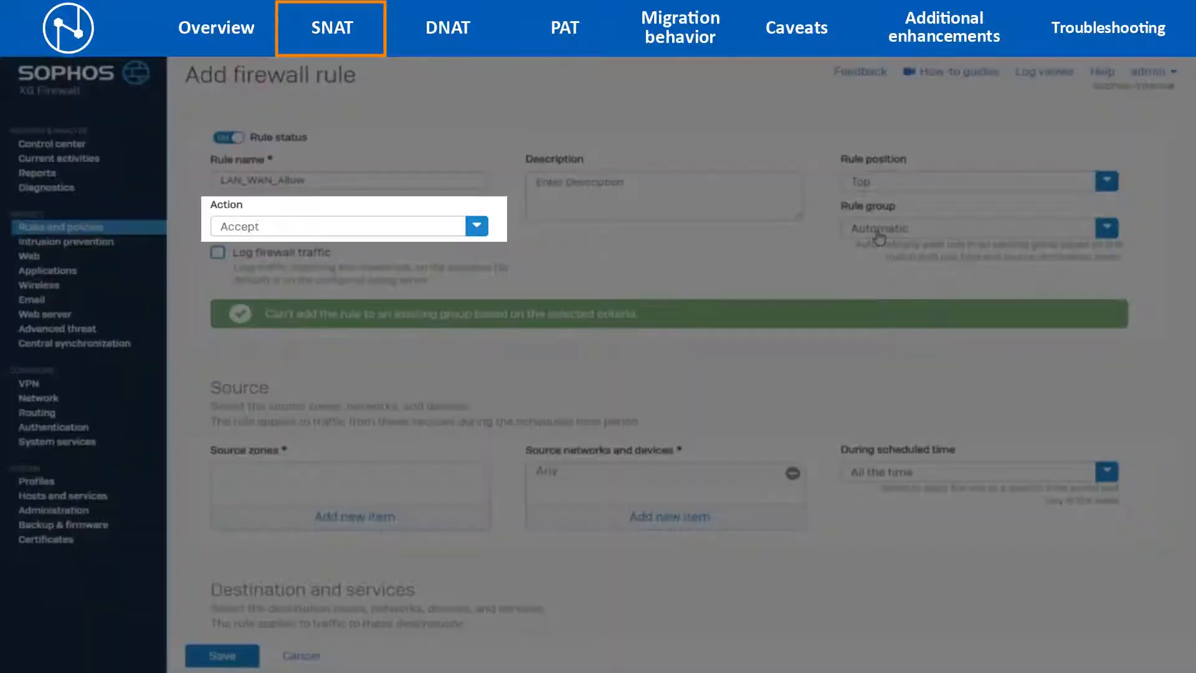
pyautogui.click(877, 236)
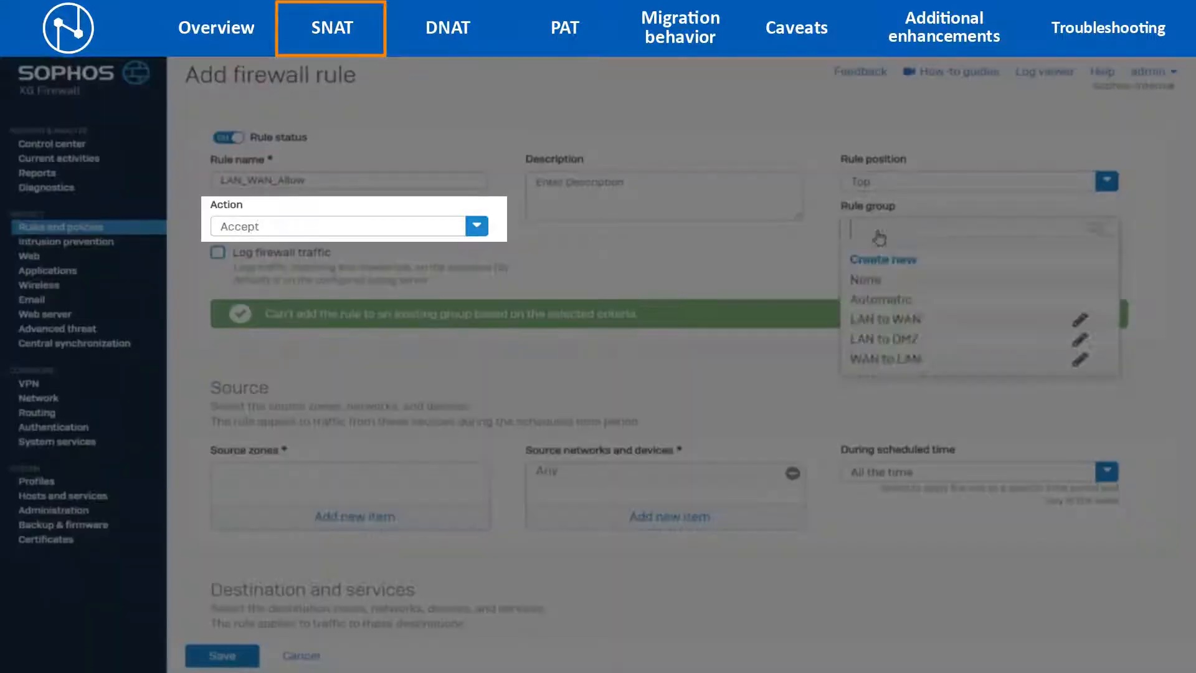
pyautogui.click(883, 319)
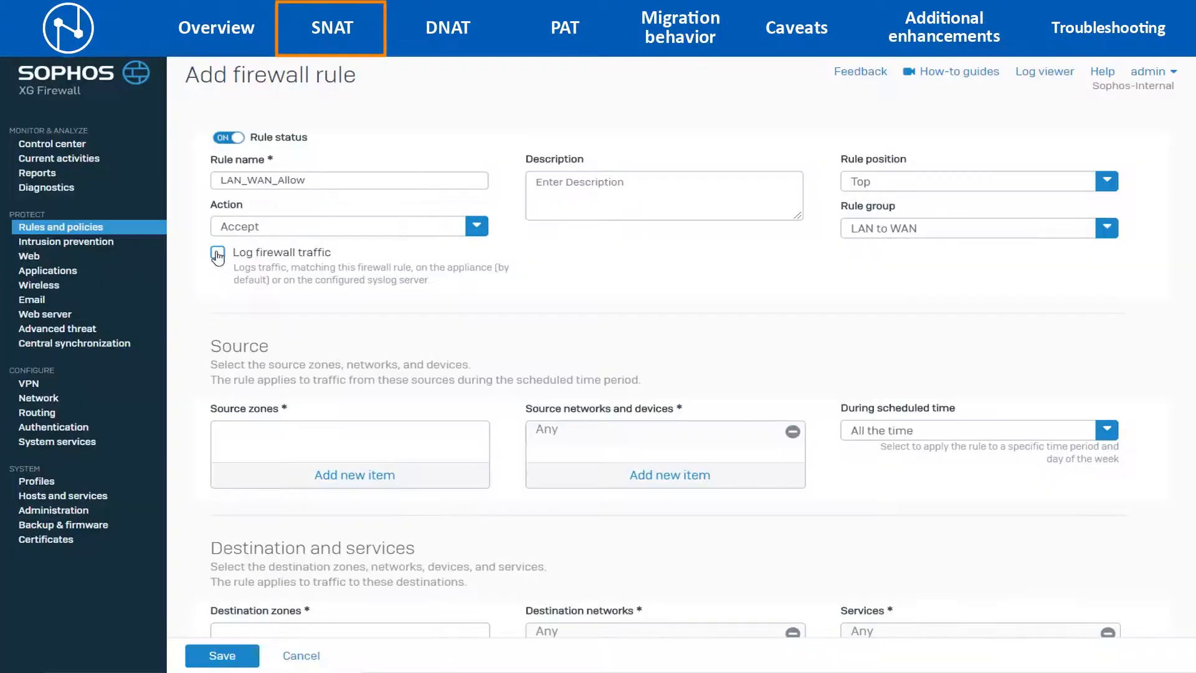
pyautogui.click(218, 252)
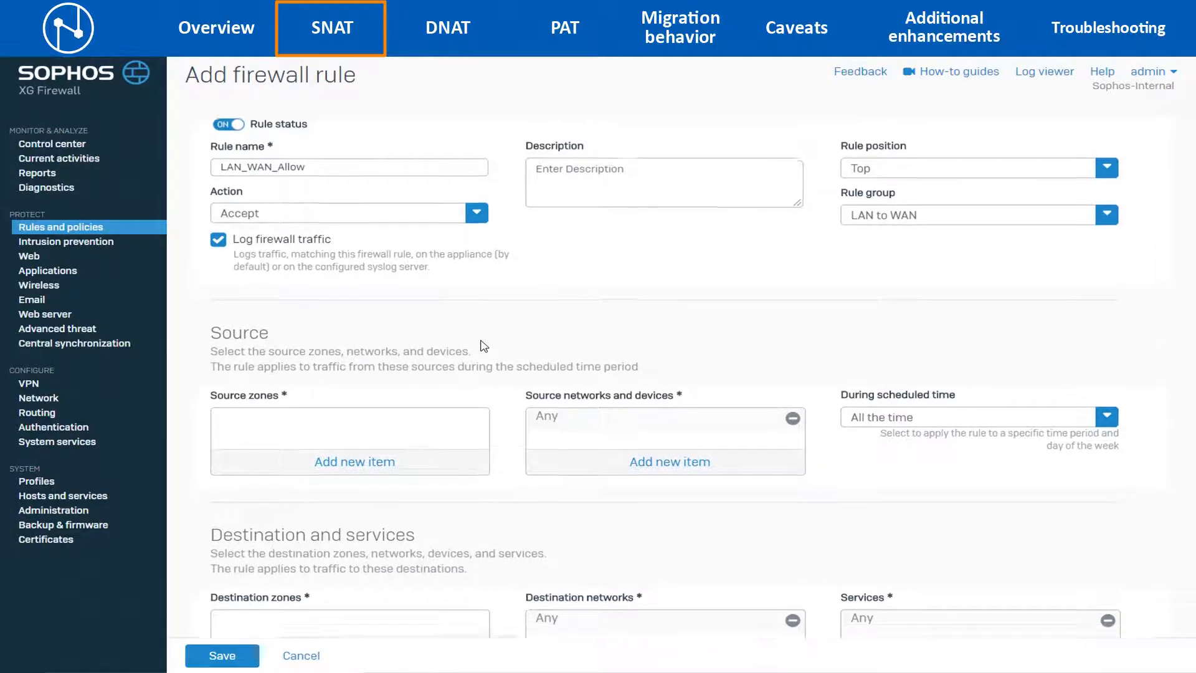
# Set the firewall rule's source zone to LAN
pyautogui.scroll(-4, 484, 346)
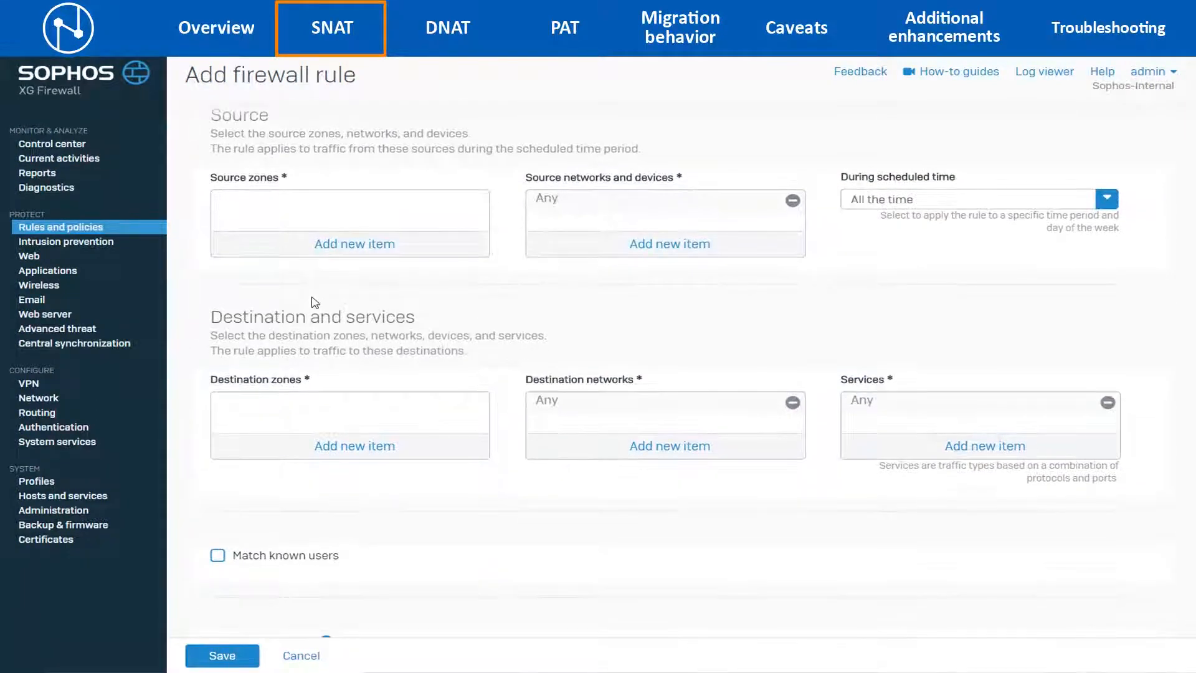
pyautogui.click(324, 243)
pyautogui.click(302, 288)
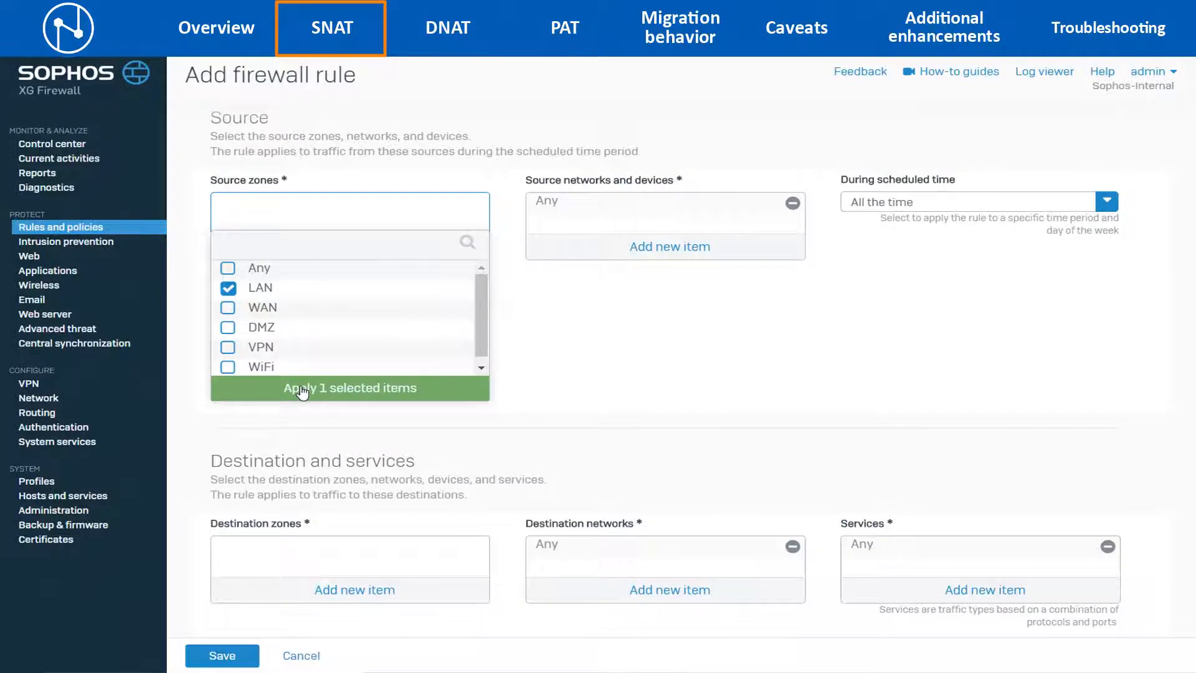
pyautogui.click(301, 388)
# Create an IPv4 network host named LAN_Network with address 172.16.16.0 and subnet /24 as the firewall rule's source network
pyautogui.click(661, 246)
pyautogui.click(570, 281)
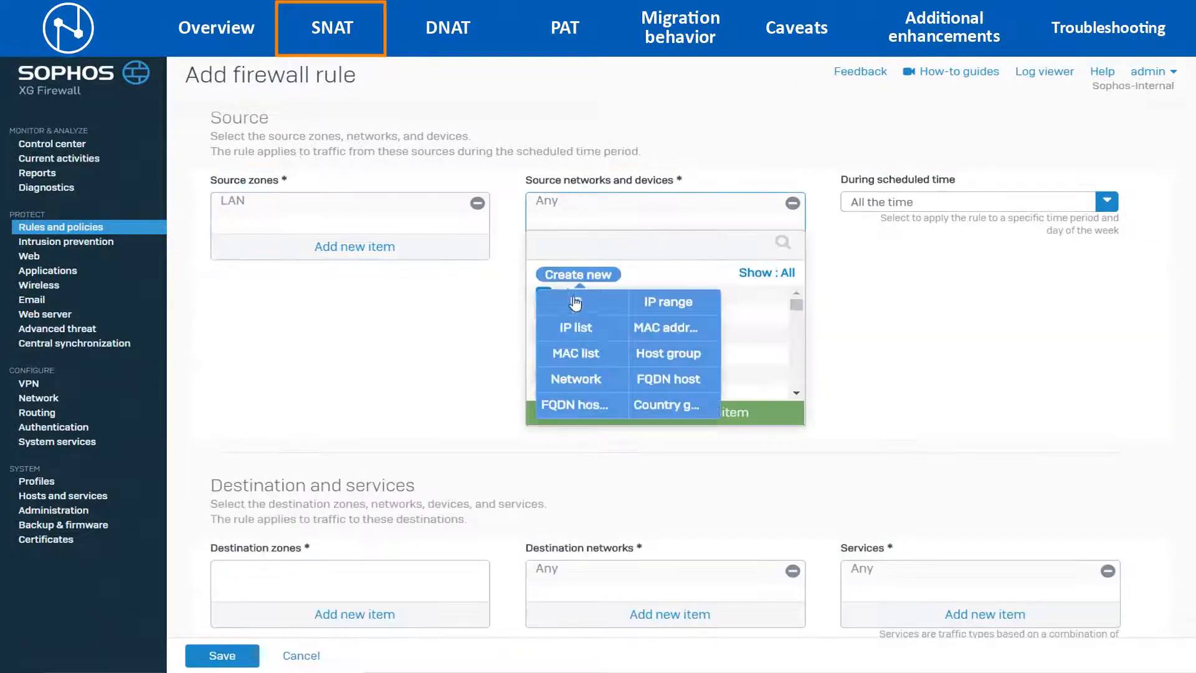
pyautogui.click(573, 326)
pyautogui.write('LAN_')
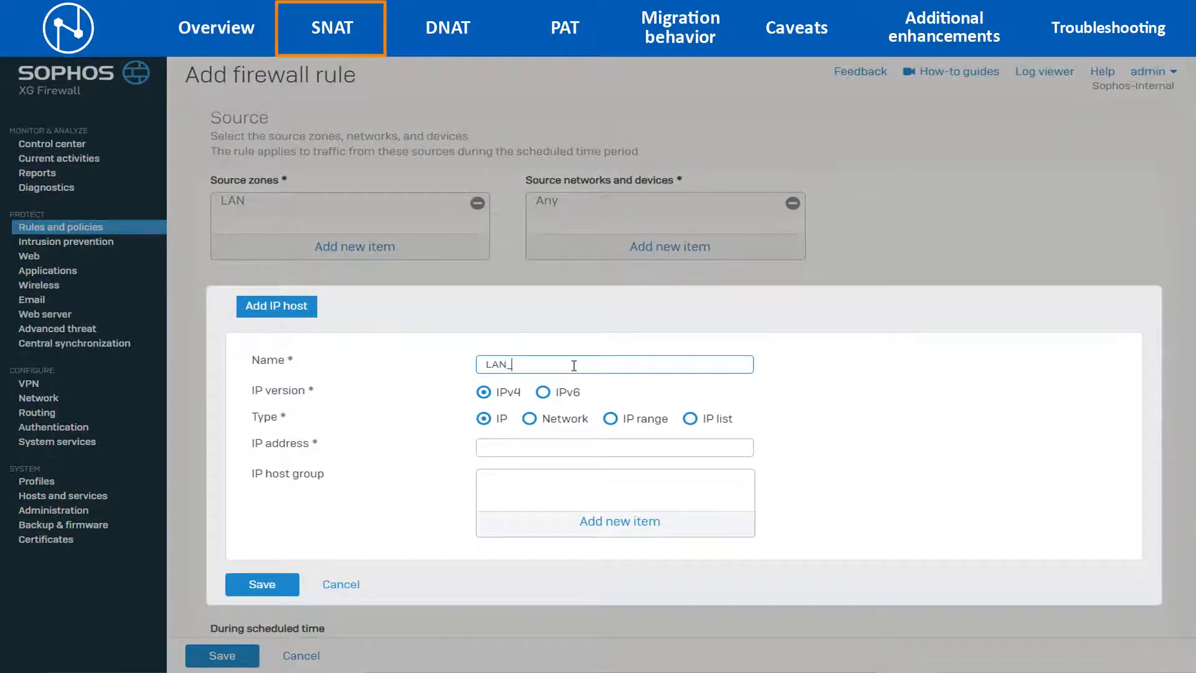
pyautogui.write('Network')
pyautogui.click(528, 418)
pyautogui.click(535, 447)
pyautogui.write('172.16.16.0')
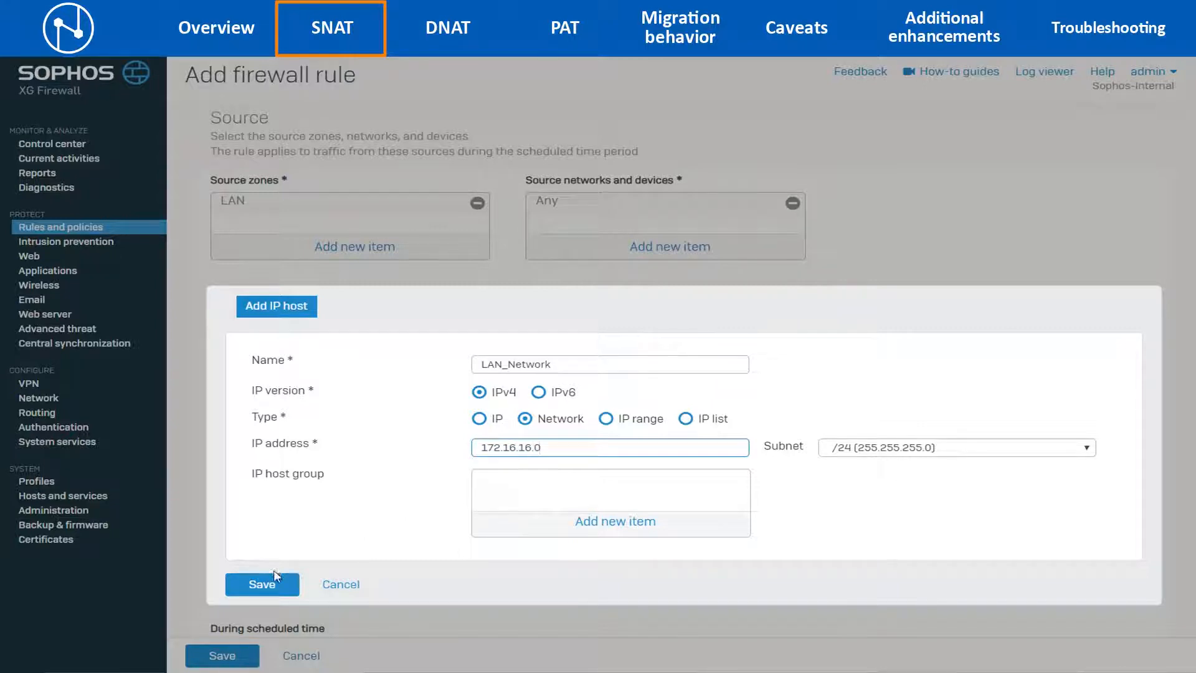
pyautogui.click(267, 587)
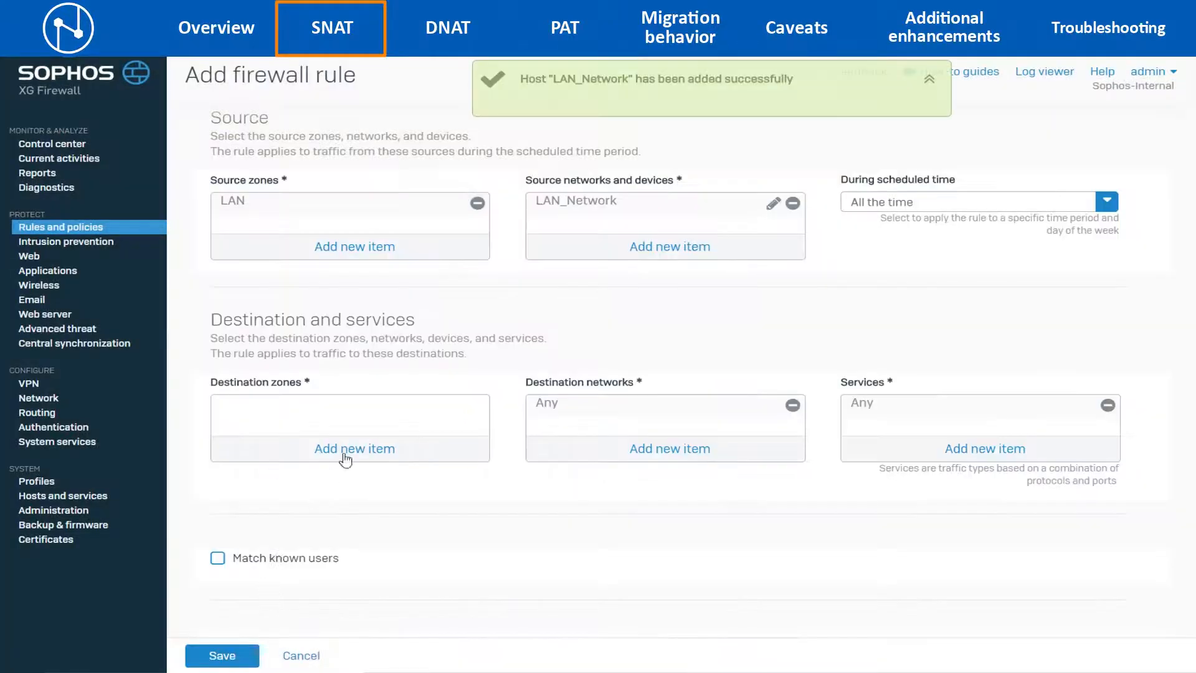
# Set the firewall rule's destination zone to WAN
pyautogui.click(344, 449)
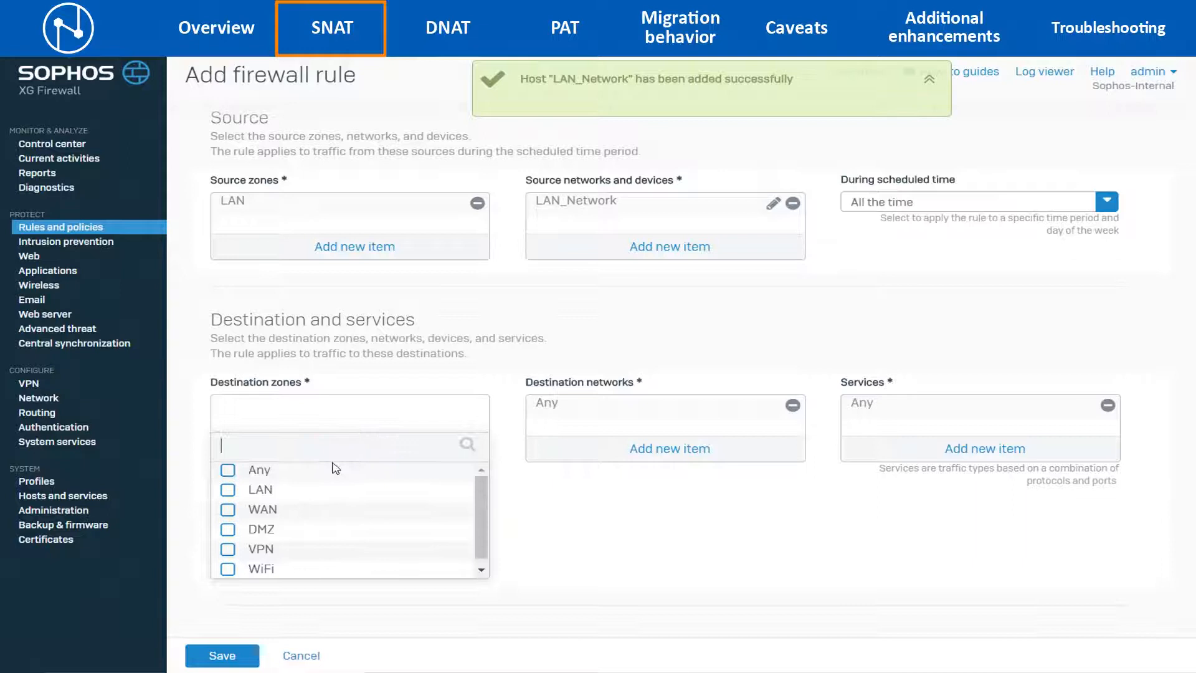
pyautogui.click(304, 512)
pyautogui.click(303, 595)
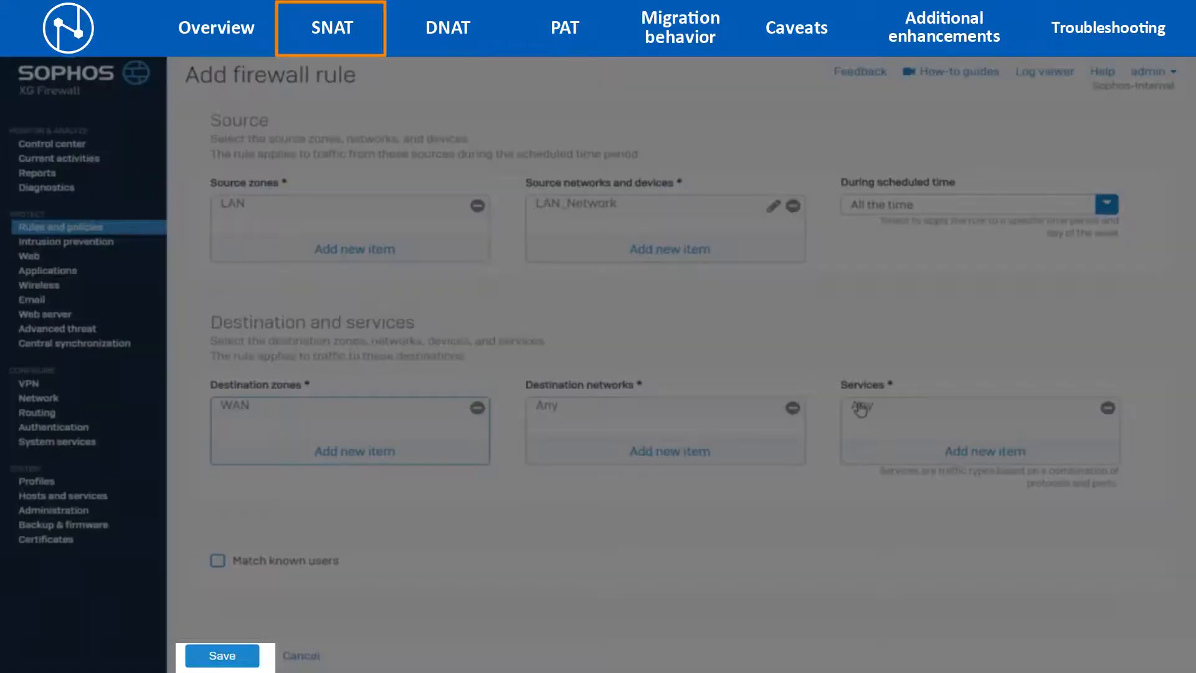
# Save the LAN_WAN_Allow firewall rule and expand the LAN to WAN group to check its entry
pyautogui.click(223, 657)
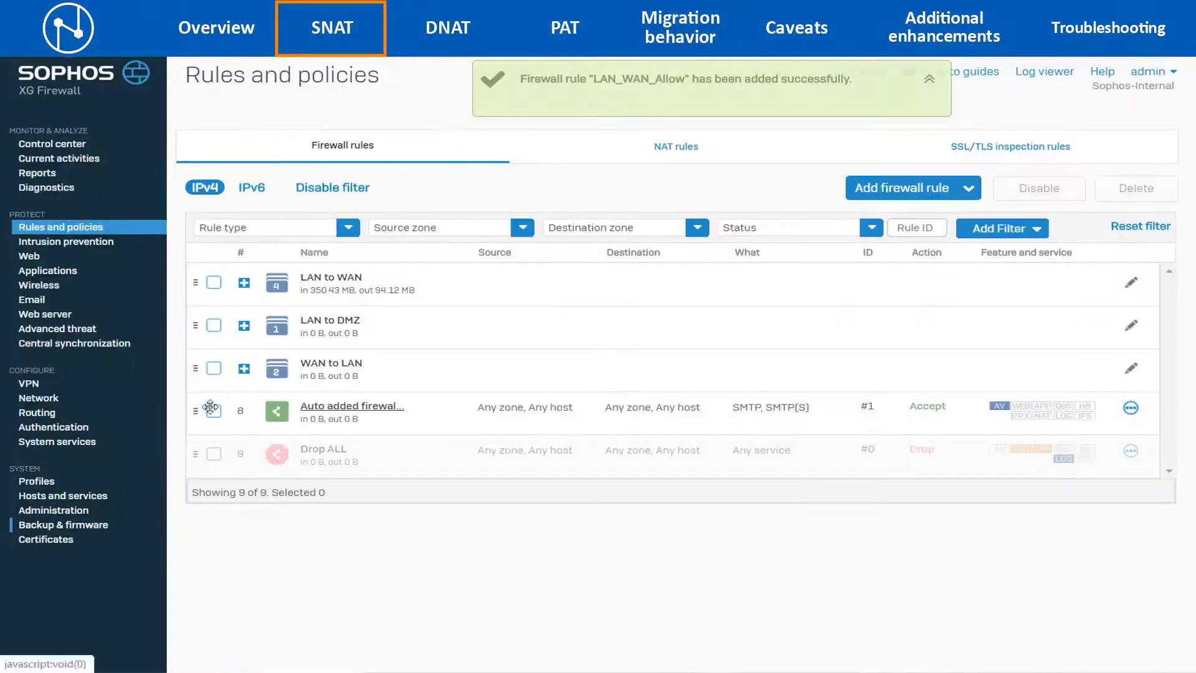
pyautogui.click(244, 283)
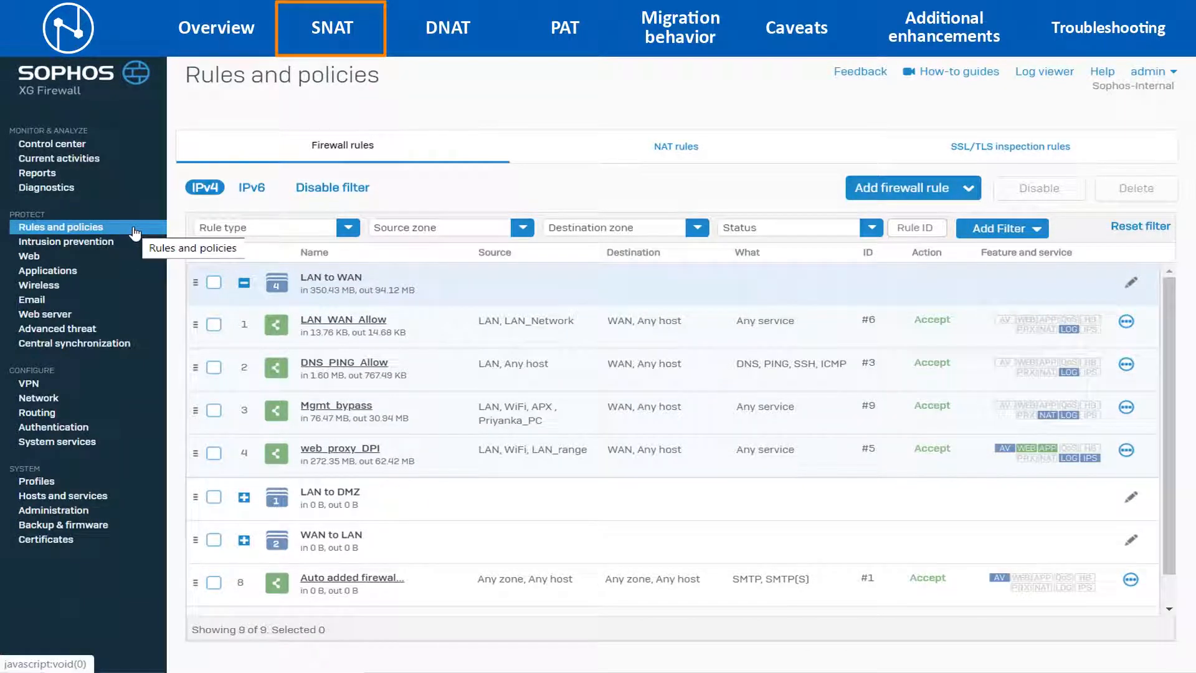
# Start a new standalone NAT rule named LAN_WAN_MASQ and set its rule position to Top
pyautogui.click(669, 153)
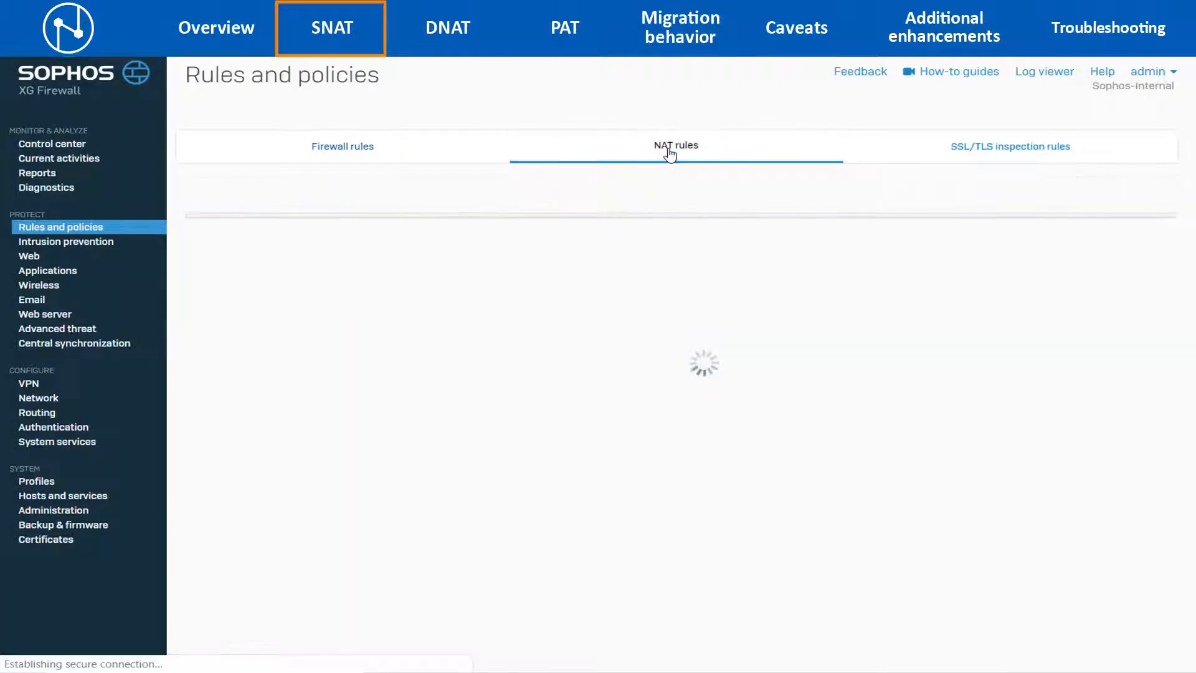
pyautogui.click(884, 201)
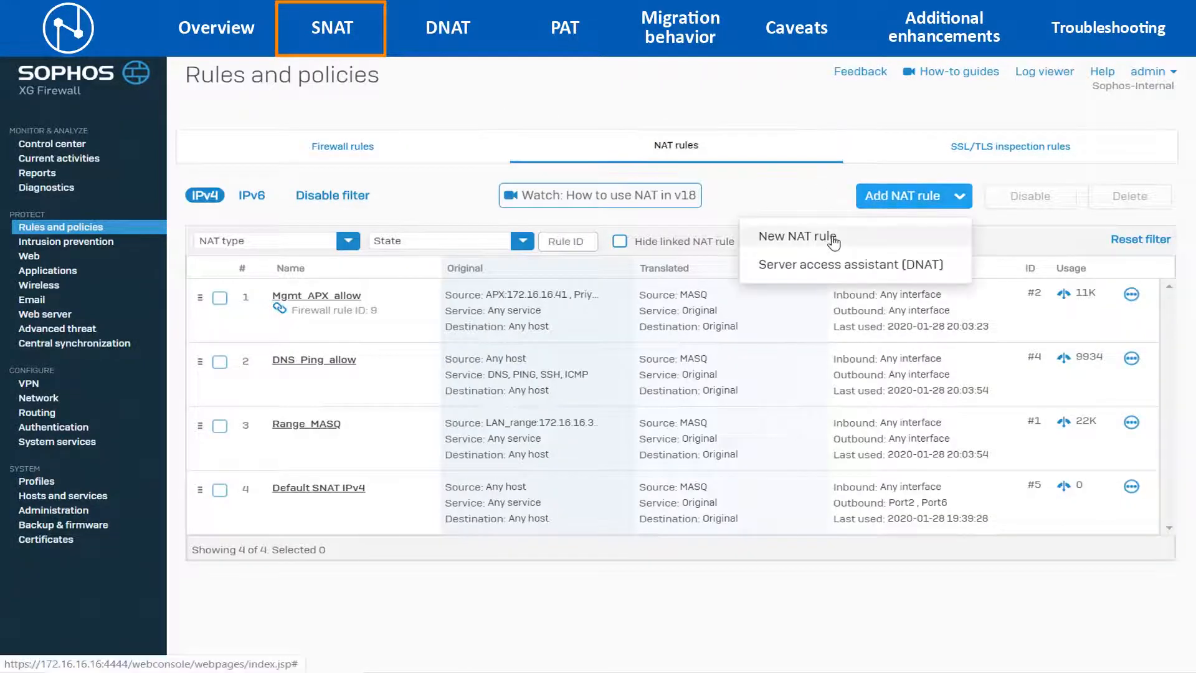
pyautogui.click(794, 237)
pyautogui.click(431, 176)
pyautogui.write('LAN')
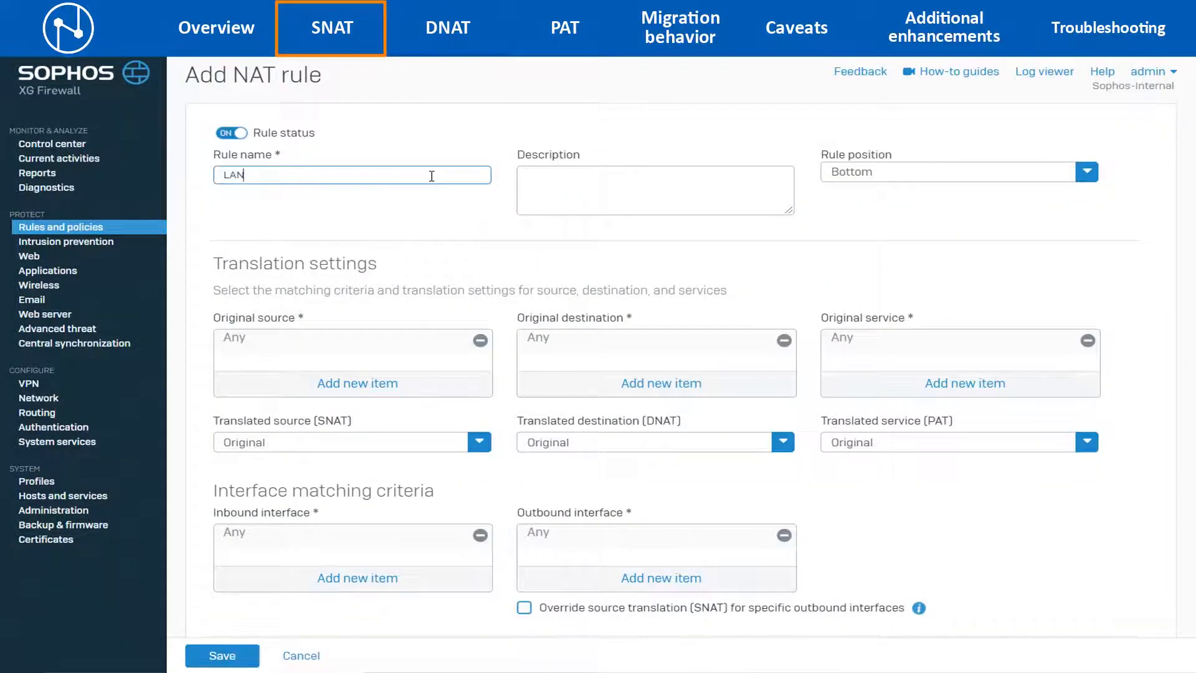
pyautogui.write('_WAN_MASQ')
pyautogui.click(903, 180)
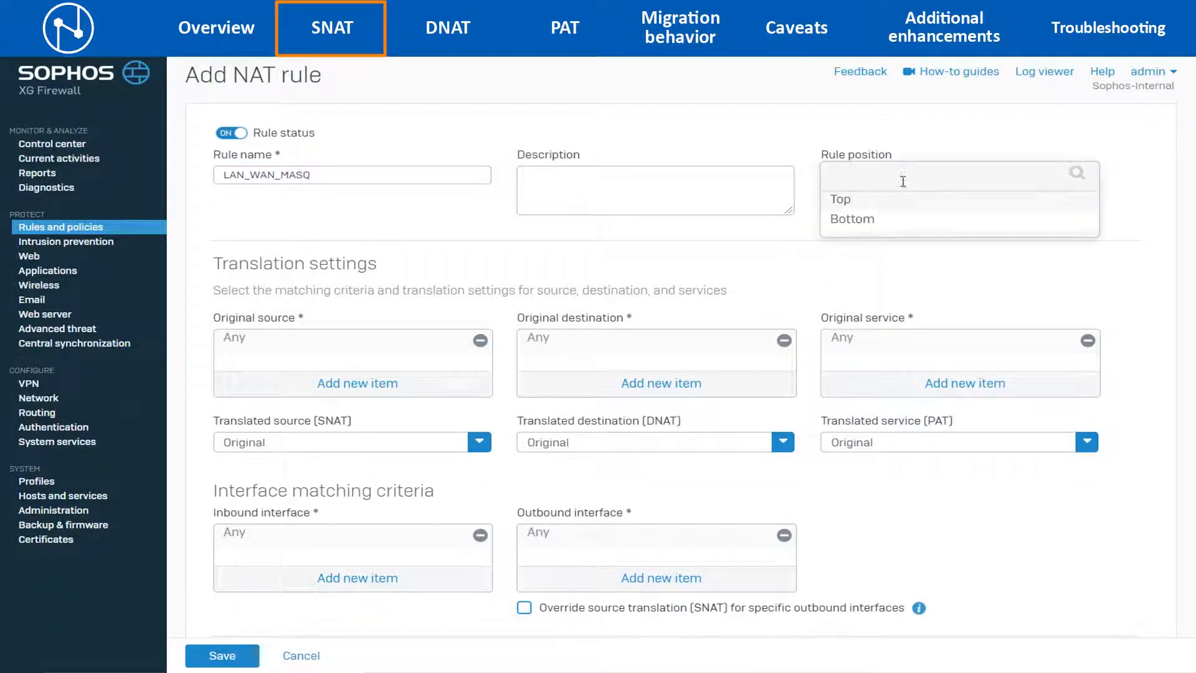
pyautogui.click(889, 201)
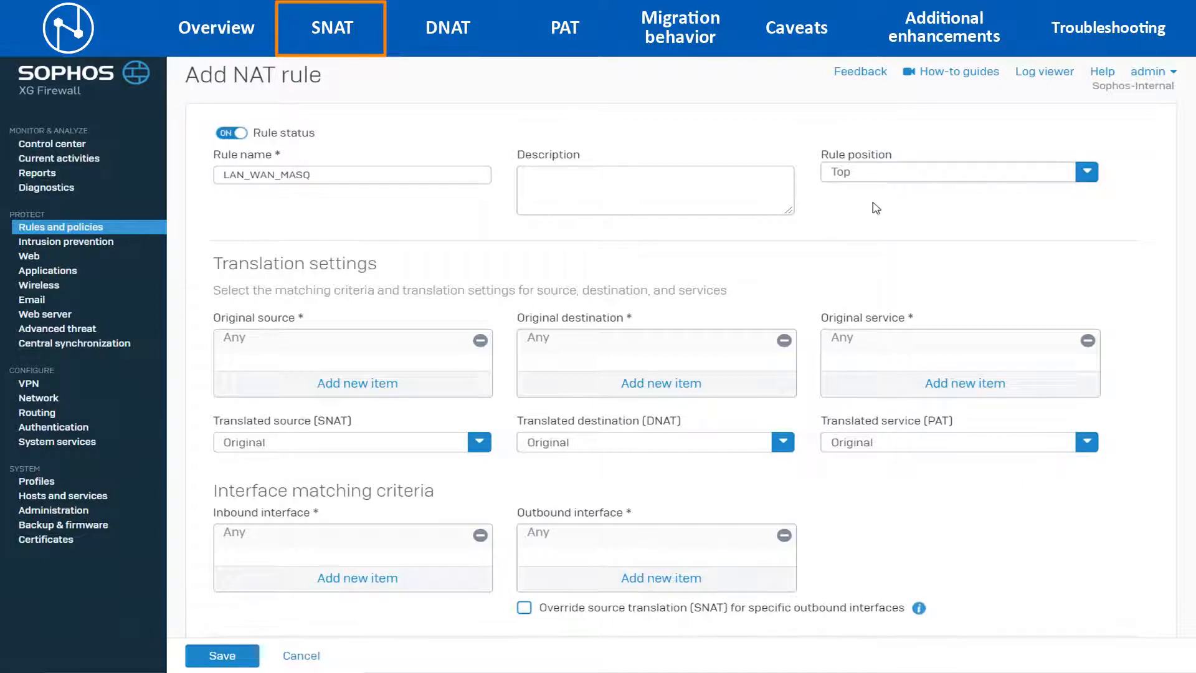
# Set the NAT rule's original source to LAN_Network
pyautogui.click(364, 384)
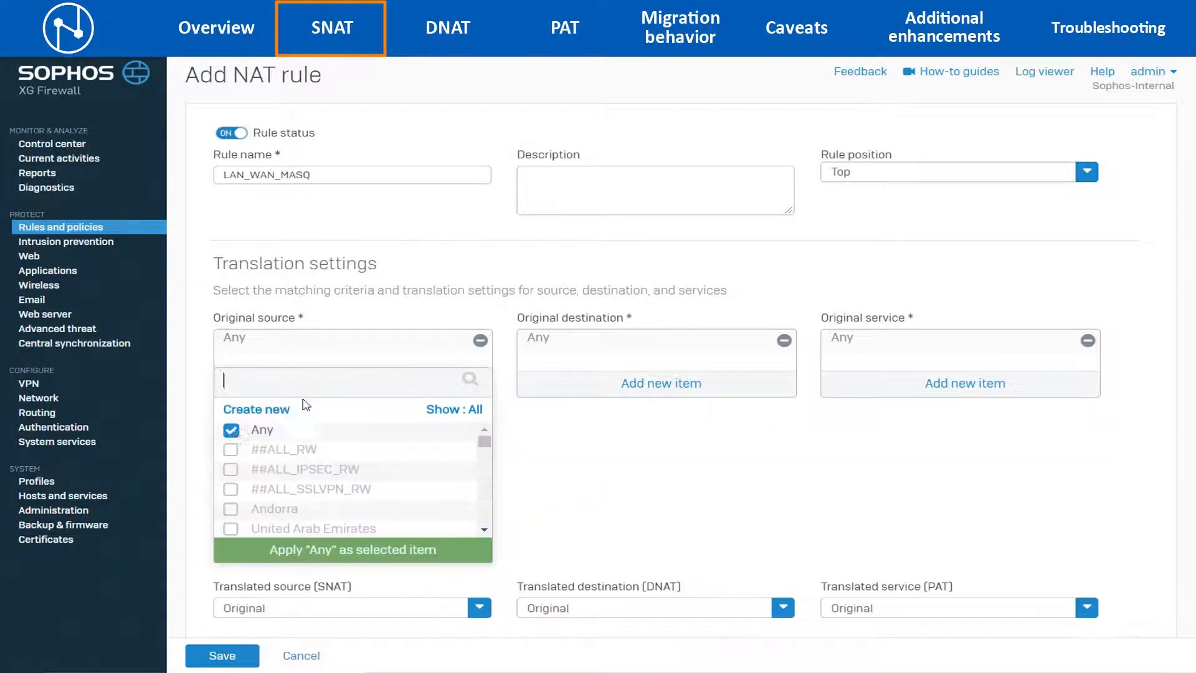
pyautogui.write('LAN')
pyautogui.click(229, 490)
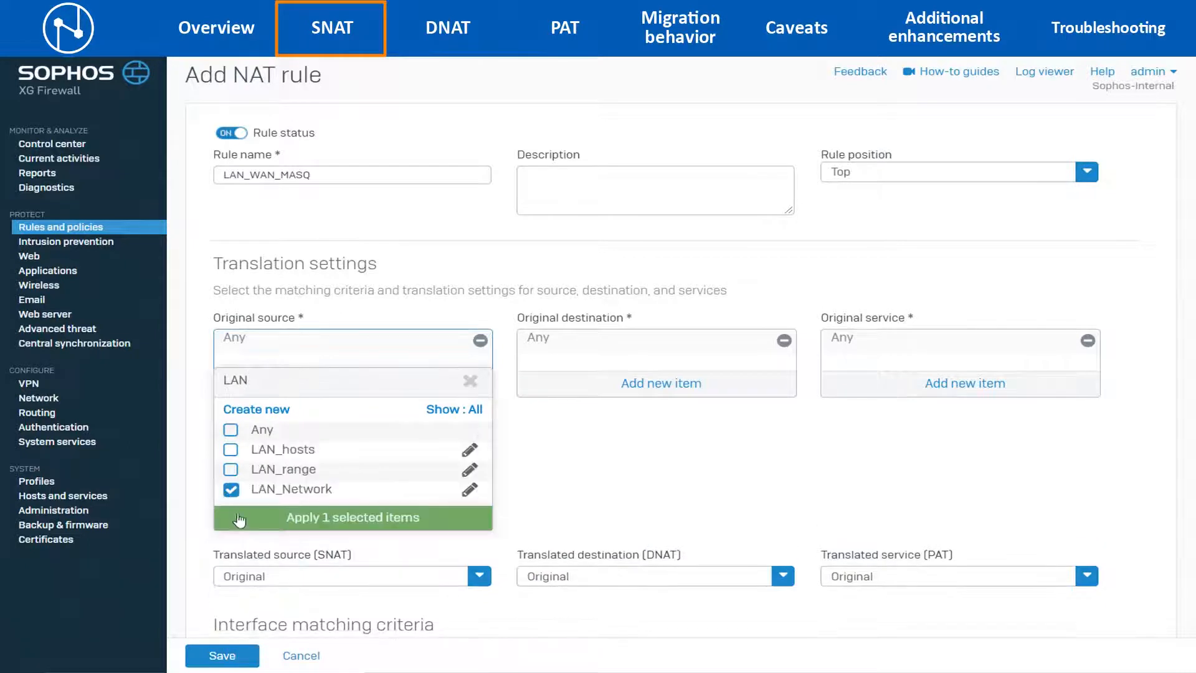
pyautogui.click(239, 523)
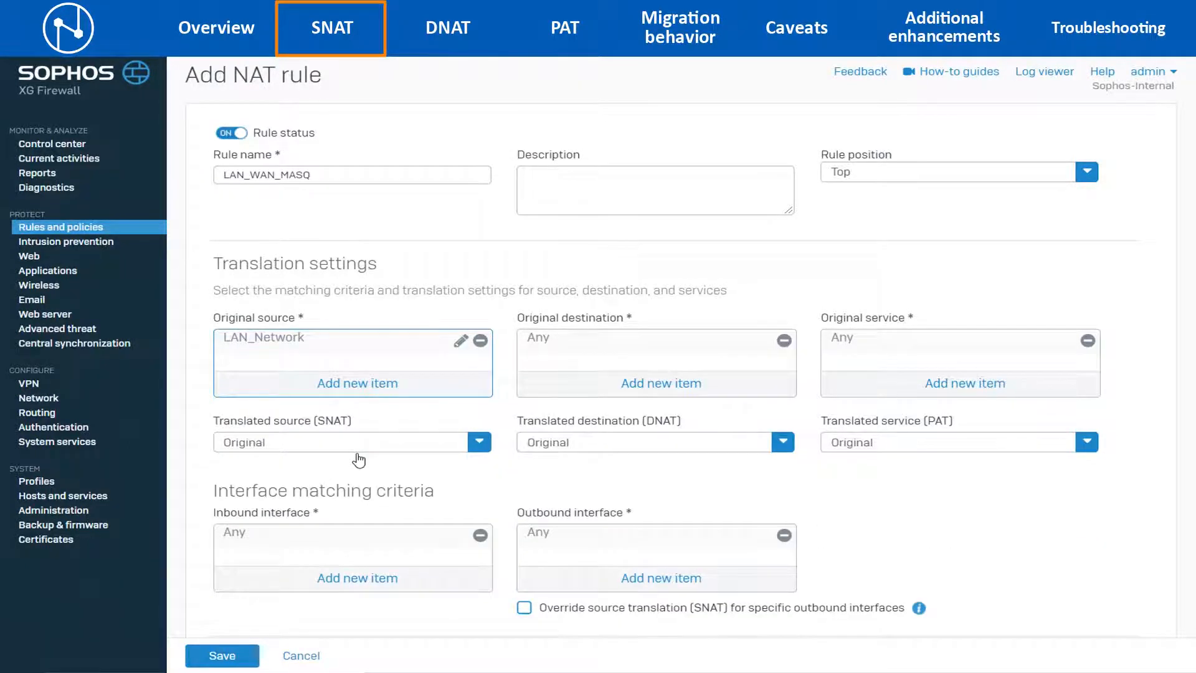
# Set the NAT rule's translated source (SNAT) to MASQ
pyautogui.click(479, 447)
pyautogui.click(399, 447)
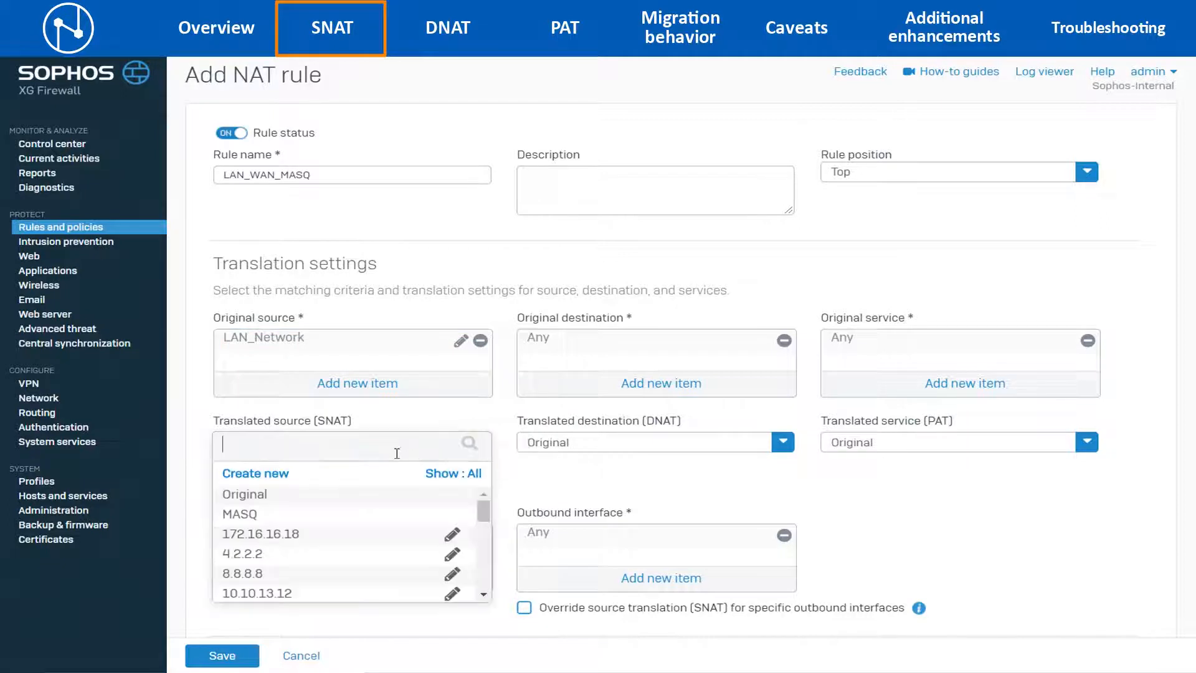
pyautogui.click(330, 523)
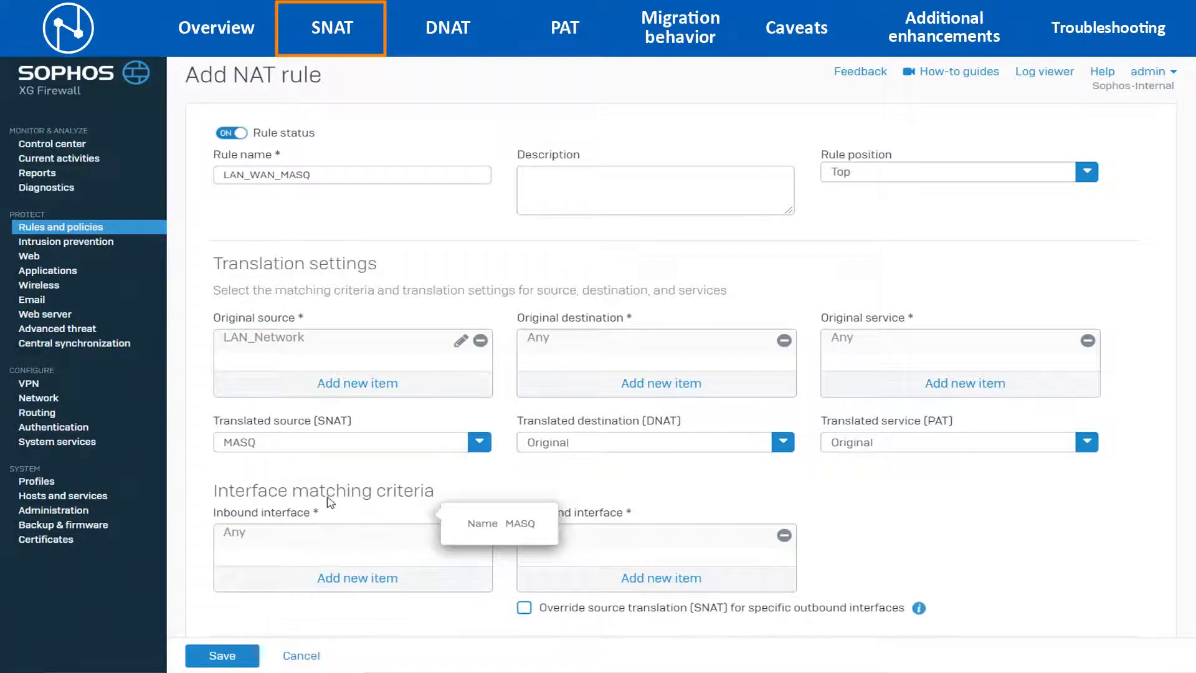
pyautogui.click(343, 448)
pyautogui.click(243, 479)
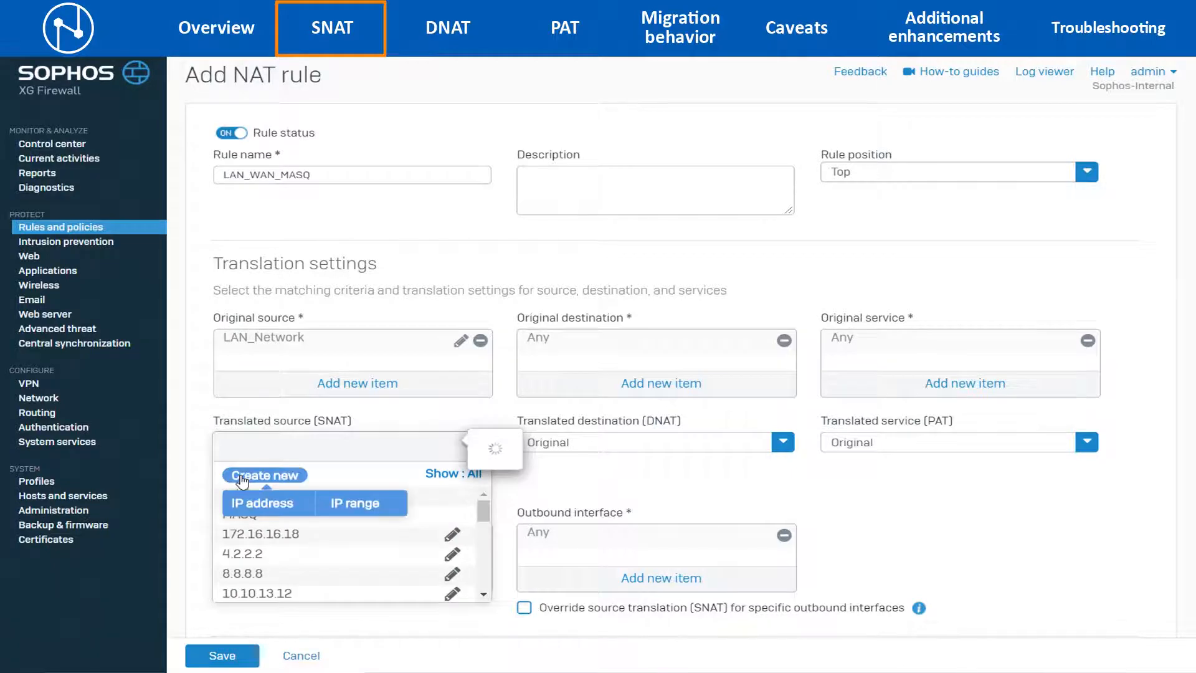
pyautogui.click(257, 503)
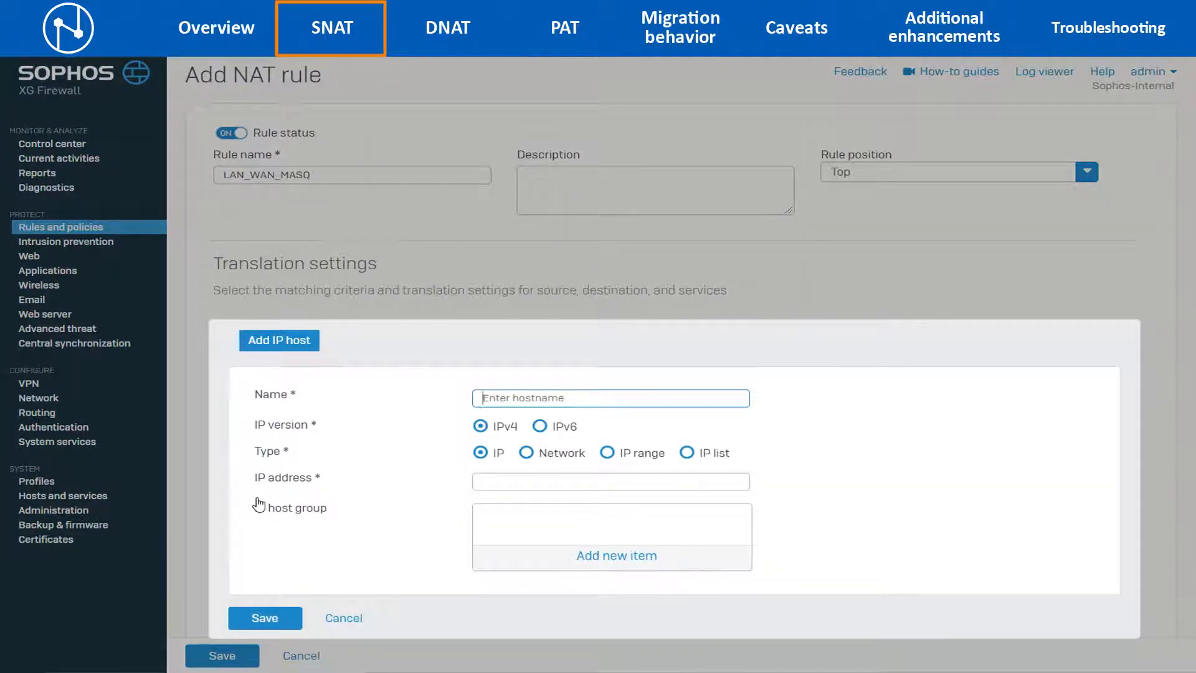
pyautogui.click(343, 617)
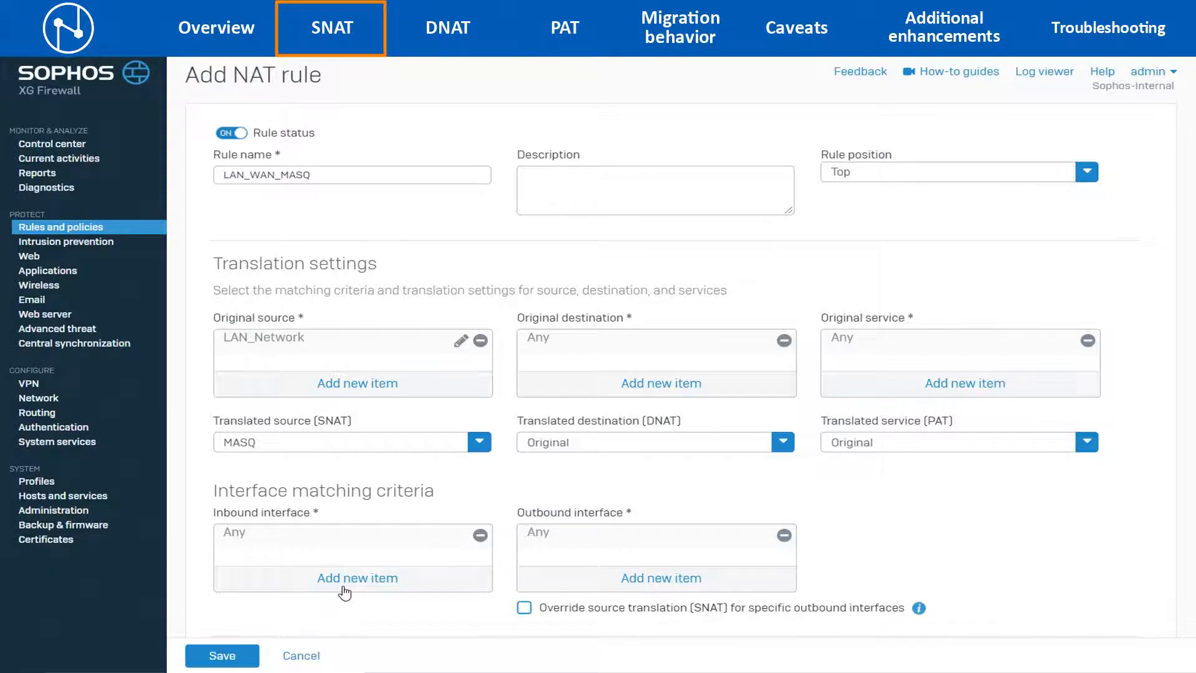
# Replace Any with Port1 as the NAT rule's inbound interface
pyautogui.click(345, 590)
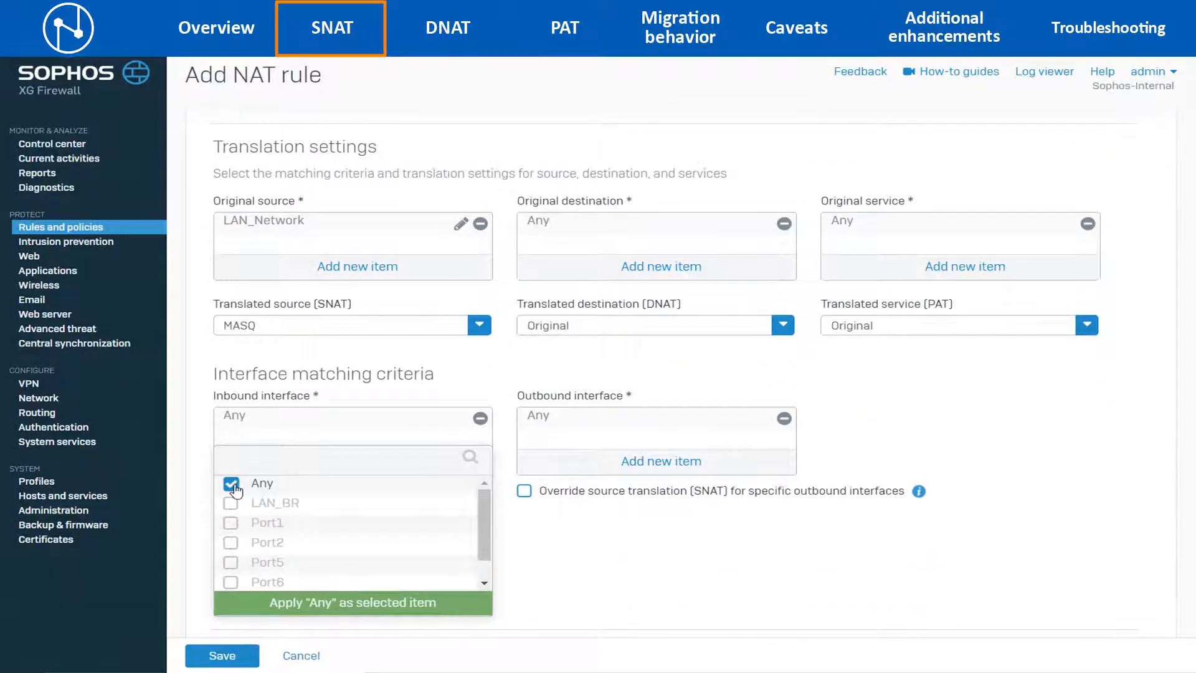
pyautogui.click(232, 484)
pyautogui.click(231, 524)
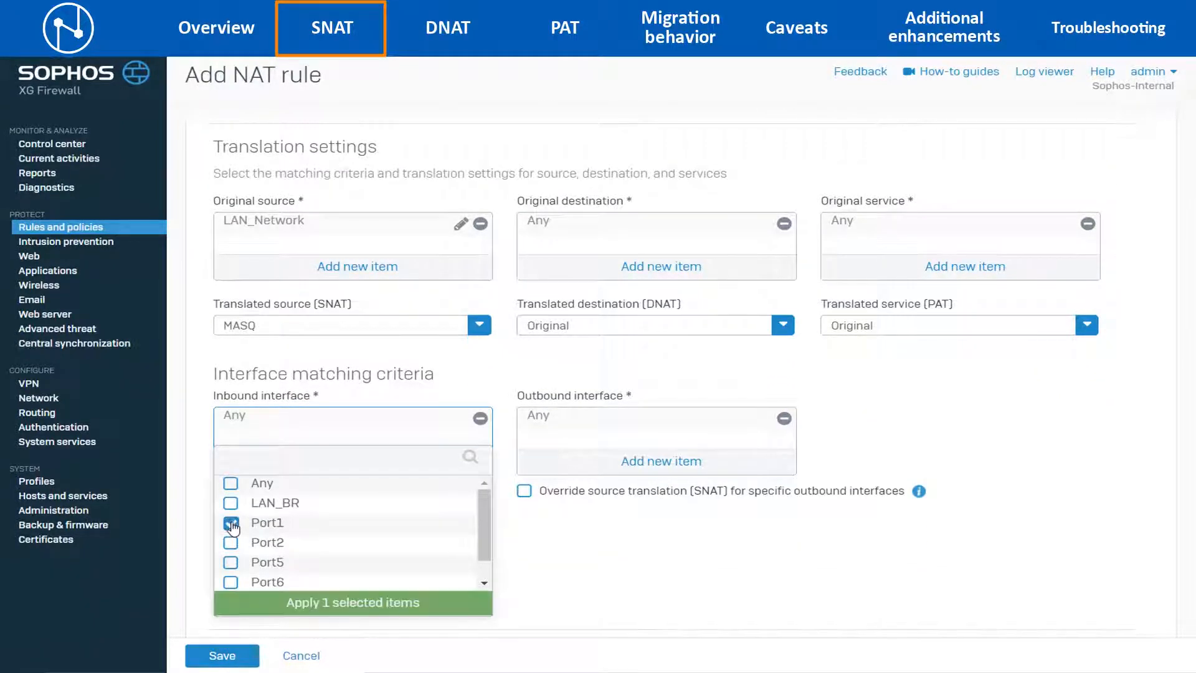
pyautogui.click(266, 606)
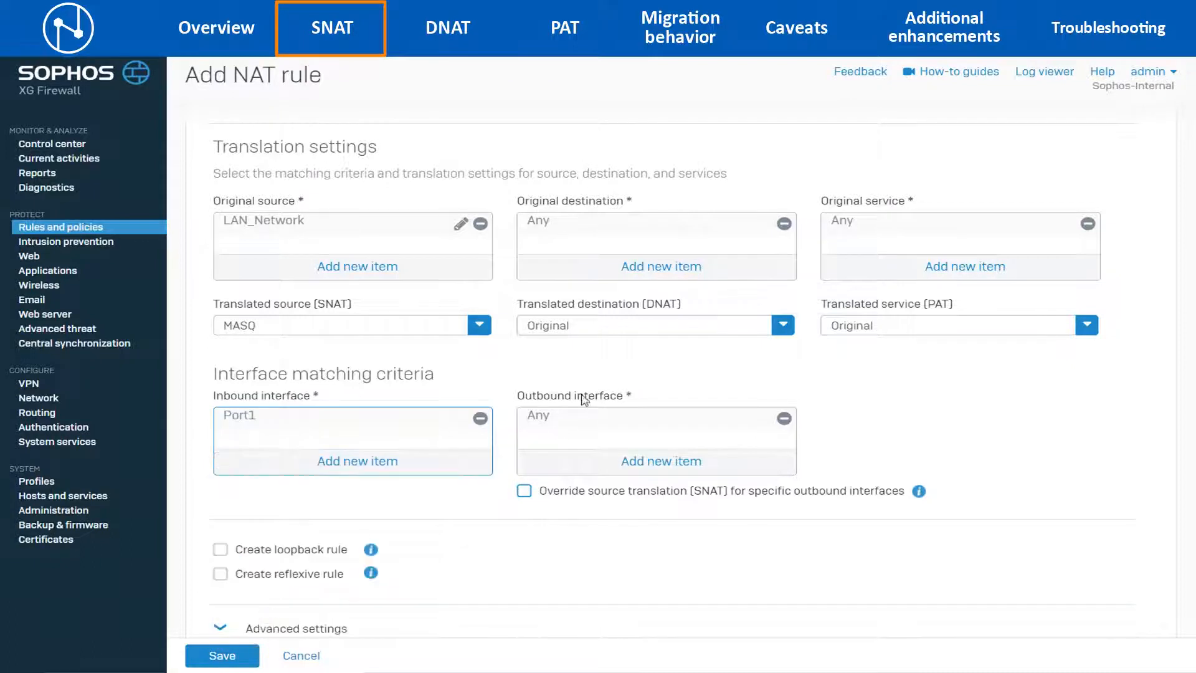
# Replace Any with Port6 as the NAT rule's outbound interface and save the rule
pyautogui.click(661, 464)
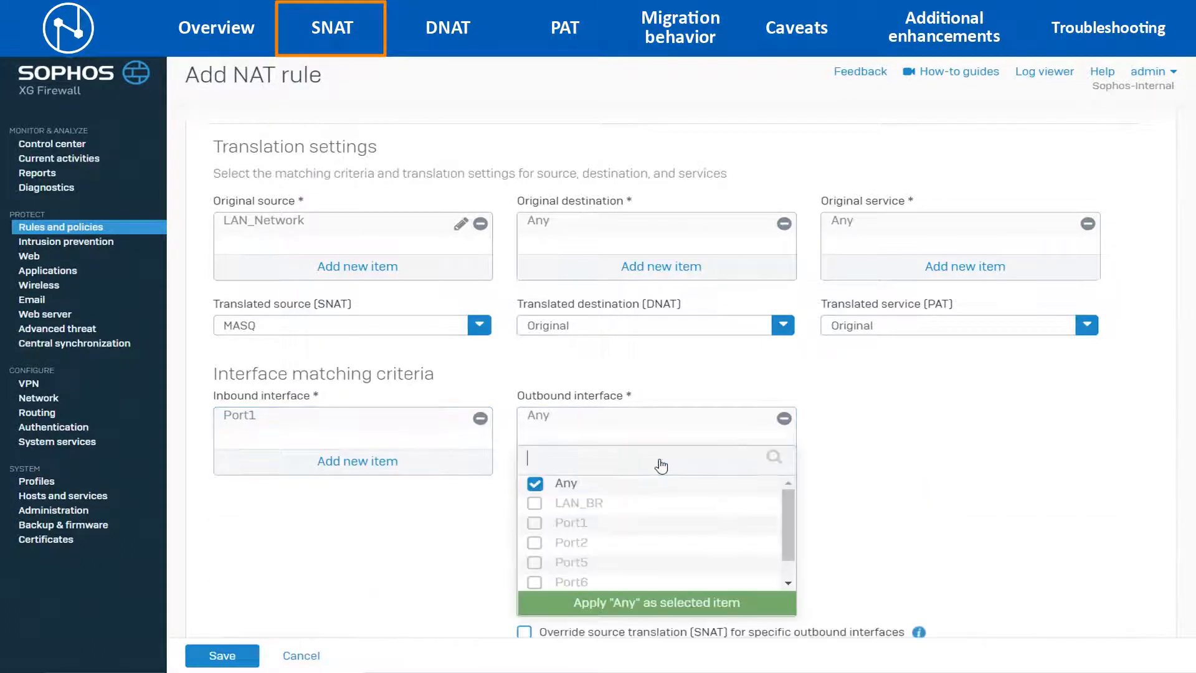
pyautogui.click(534, 483)
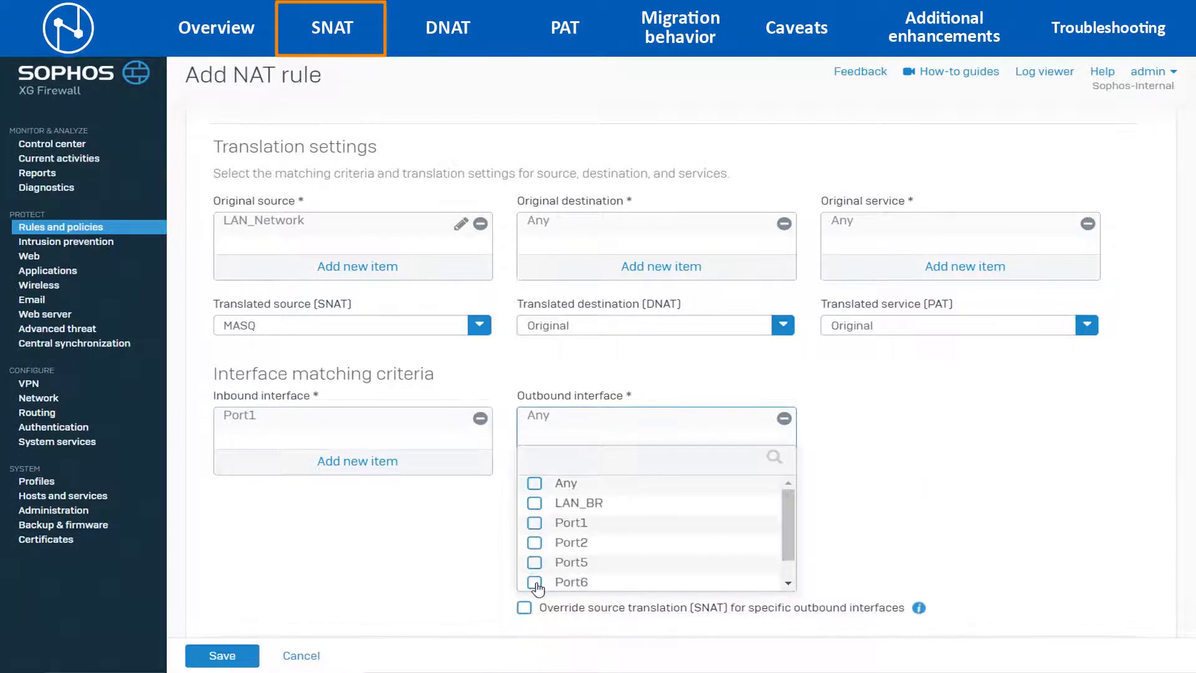
pyautogui.click(535, 581)
pyautogui.click(550, 612)
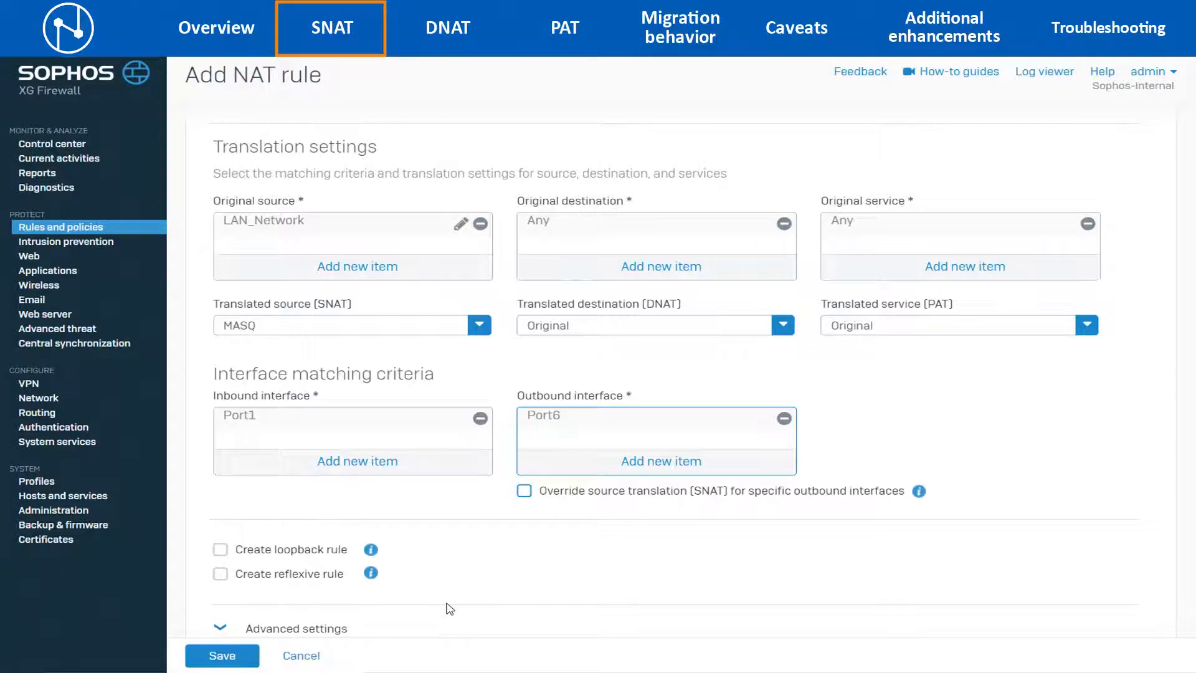
pyautogui.click(224, 655)
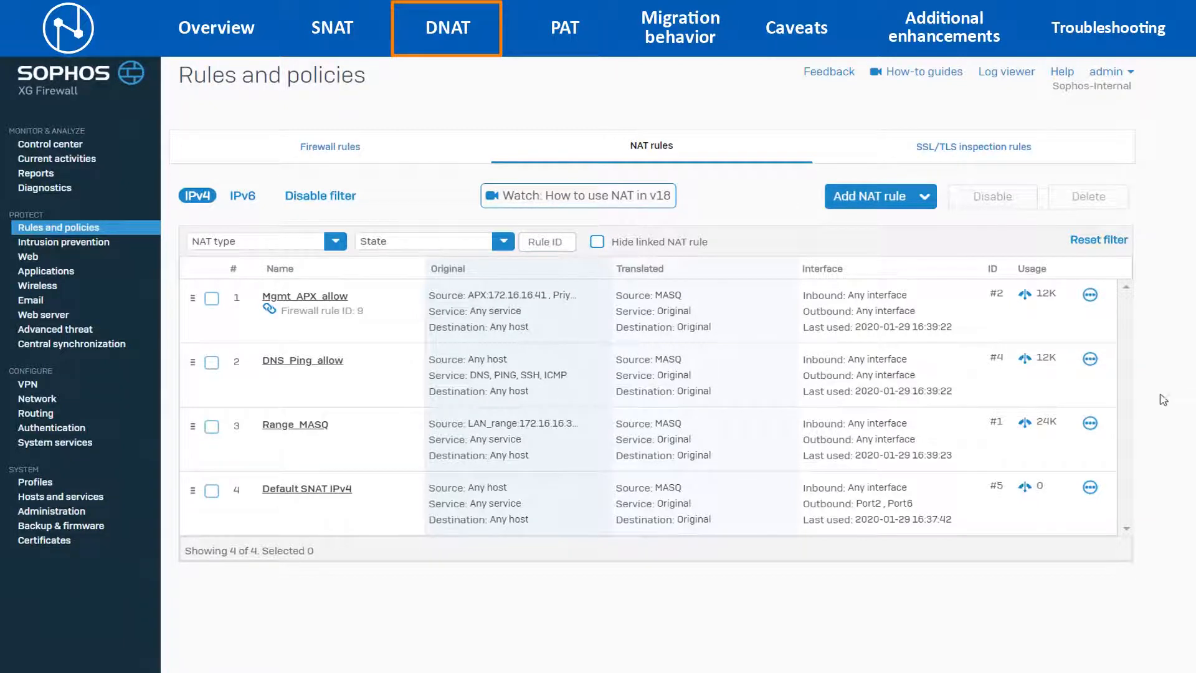
# Start the Server access assistant (DNAT) and specify internal server IP 172.16.16.32 with host name Webserver
pyautogui.click(882, 203)
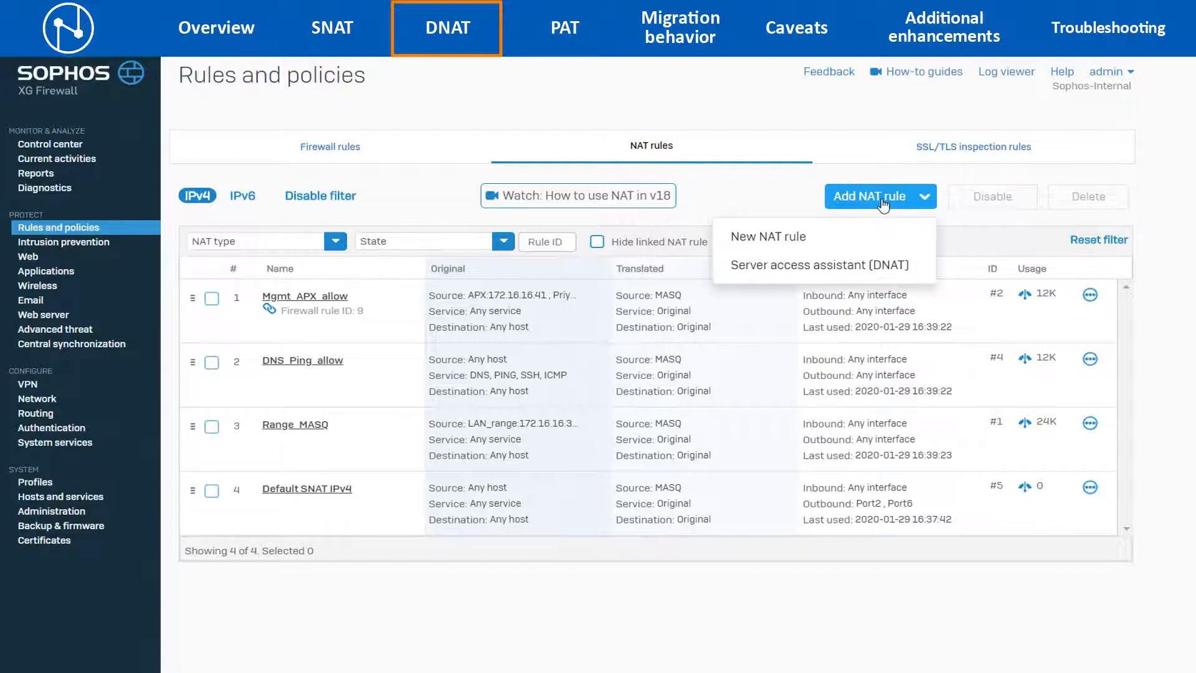
pyautogui.click(842, 267)
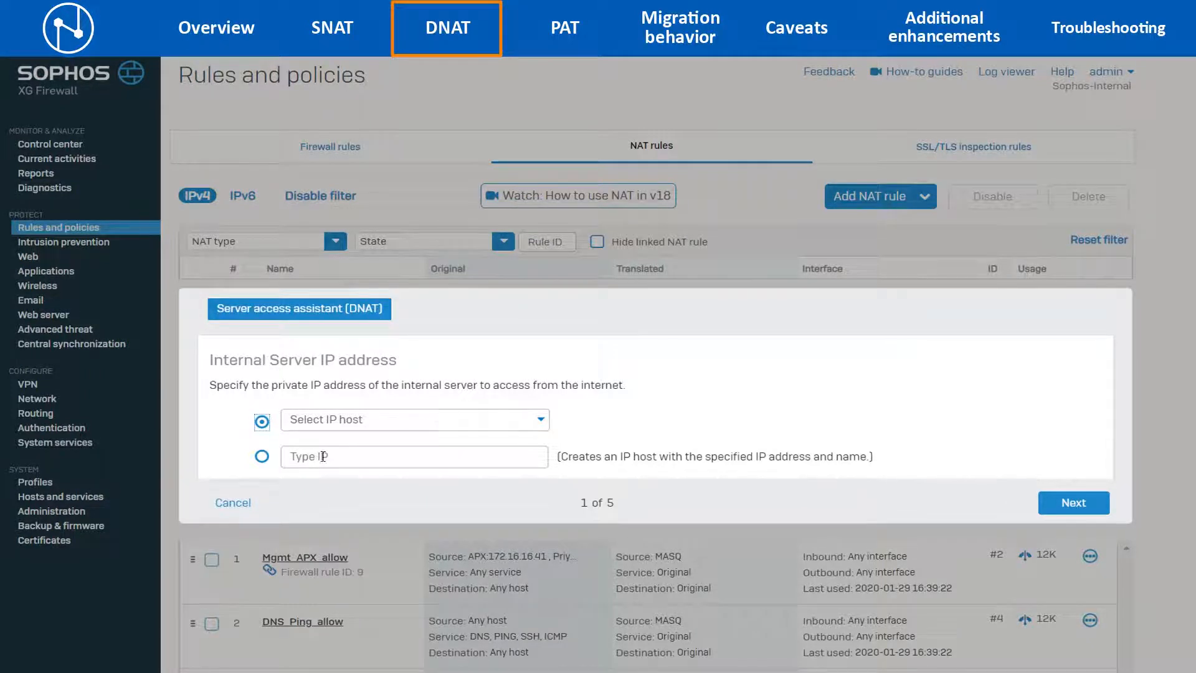
pyautogui.click(263, 458)
pyautogui.click(315, 458)
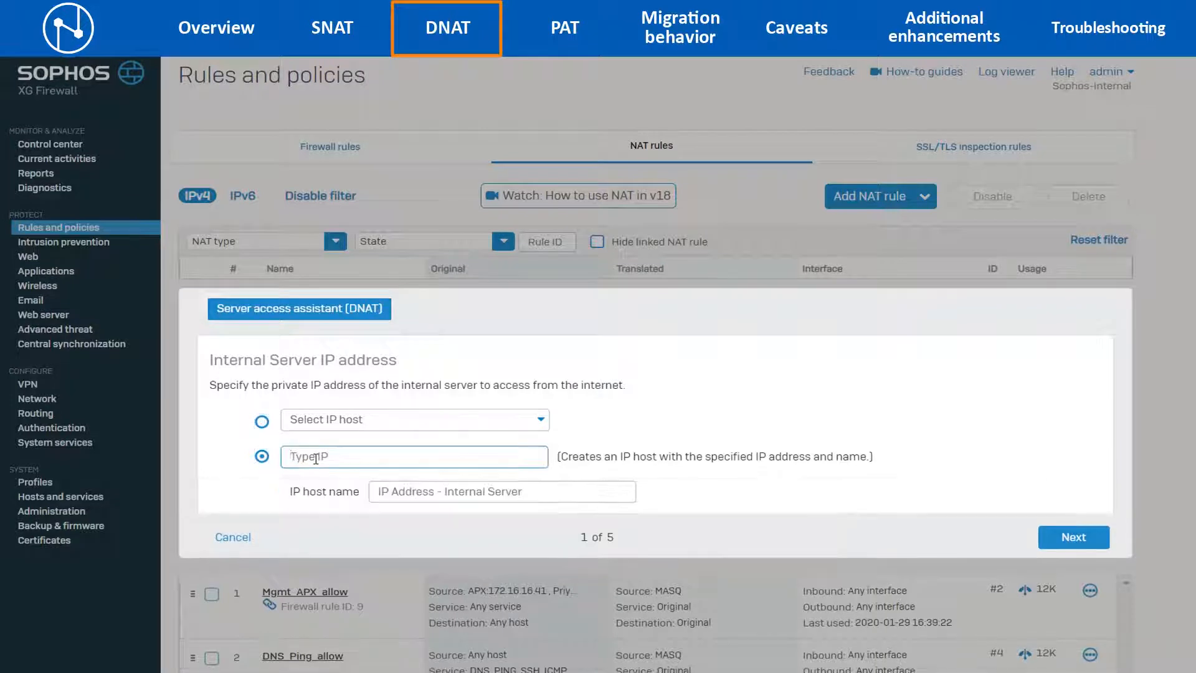
pyautogui.write('172.16.16.32')
pyautogui.click(507, 498)
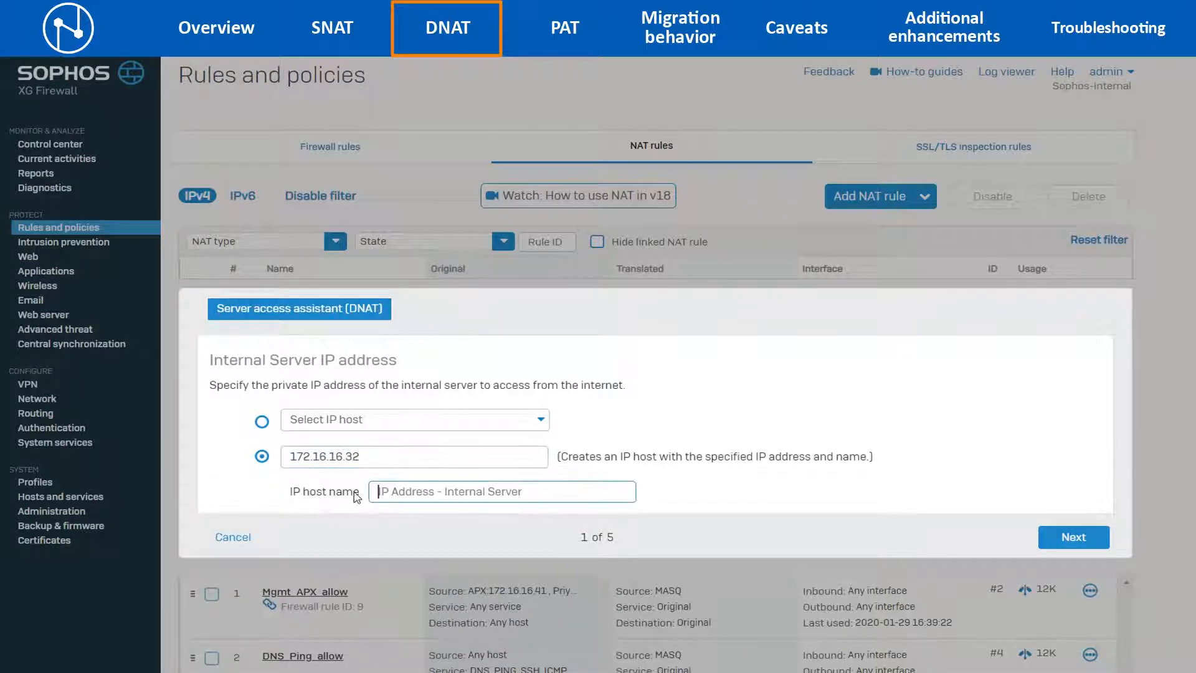
pyautogui.write('Webserver')
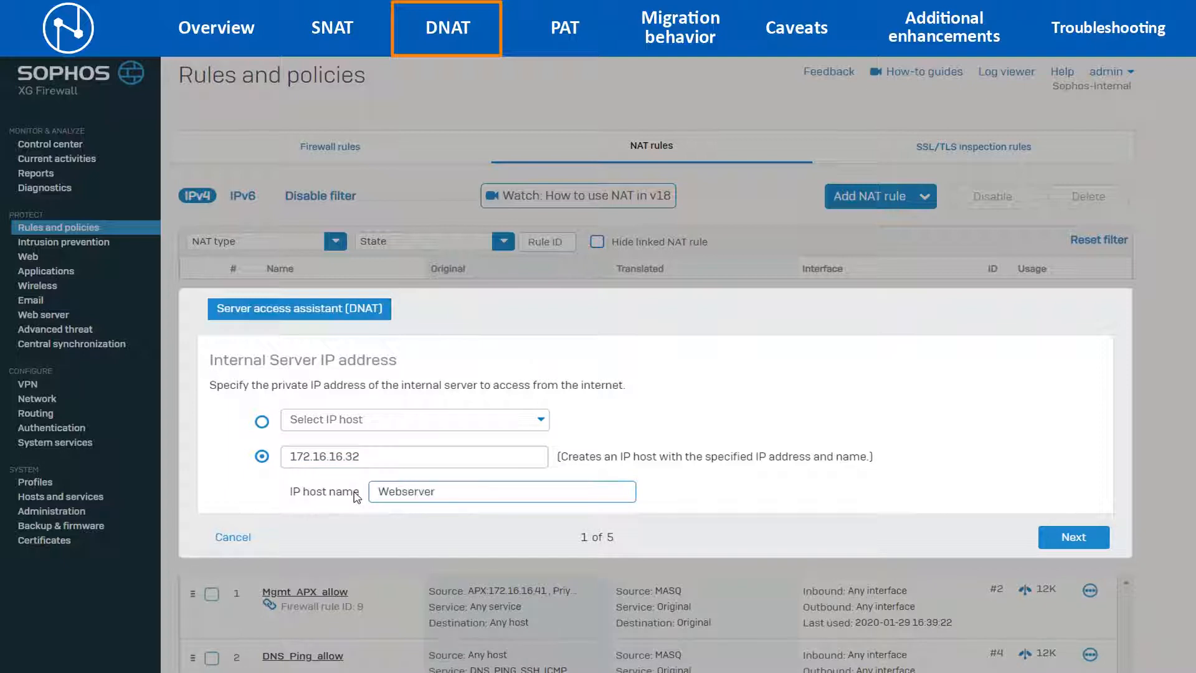
pyautogui.click(1074, 536)
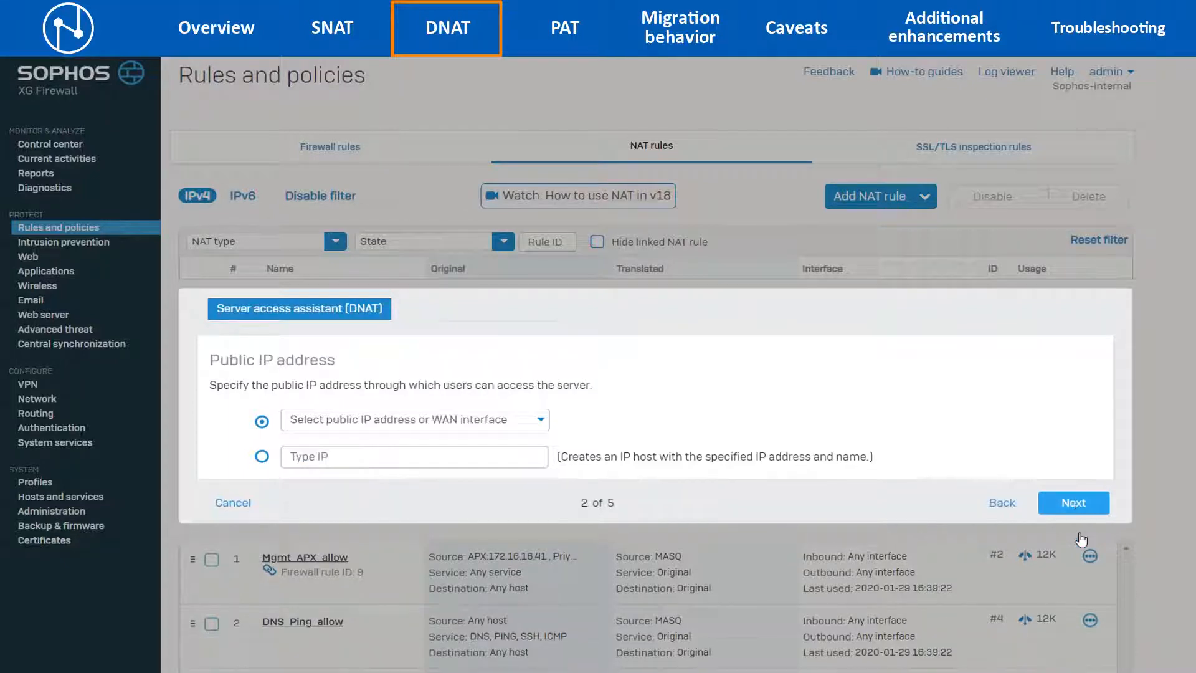
# Choose #Port6:0 - 1.90.85.2 as the public IP address through which users access the server
pyautogui.click(509, 432)
pyautogui.scroll(-3, 452, 523)
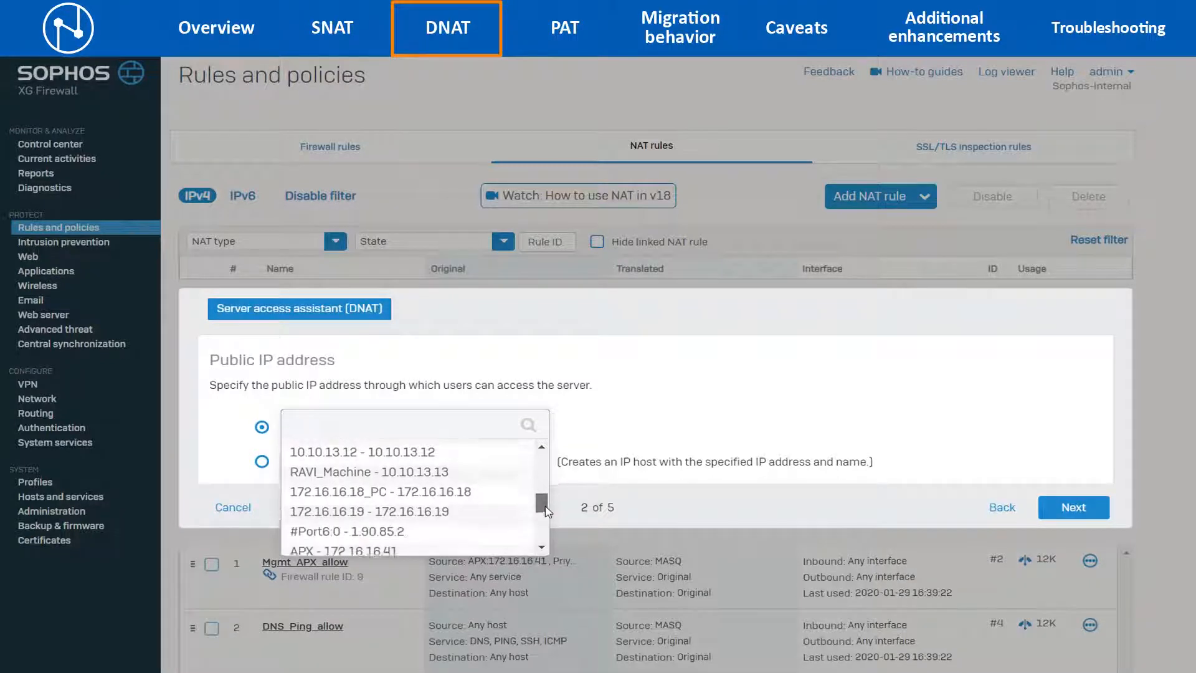
pyautogui.click(451, 517)
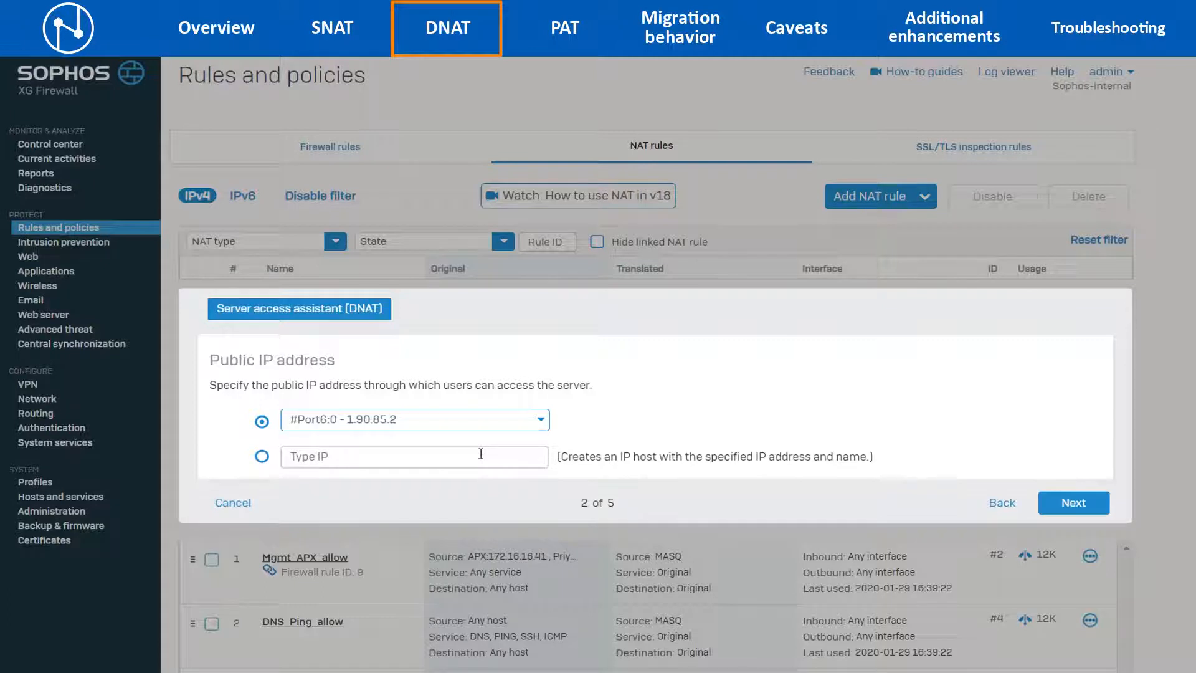
pyautogui.click(1073, 502)
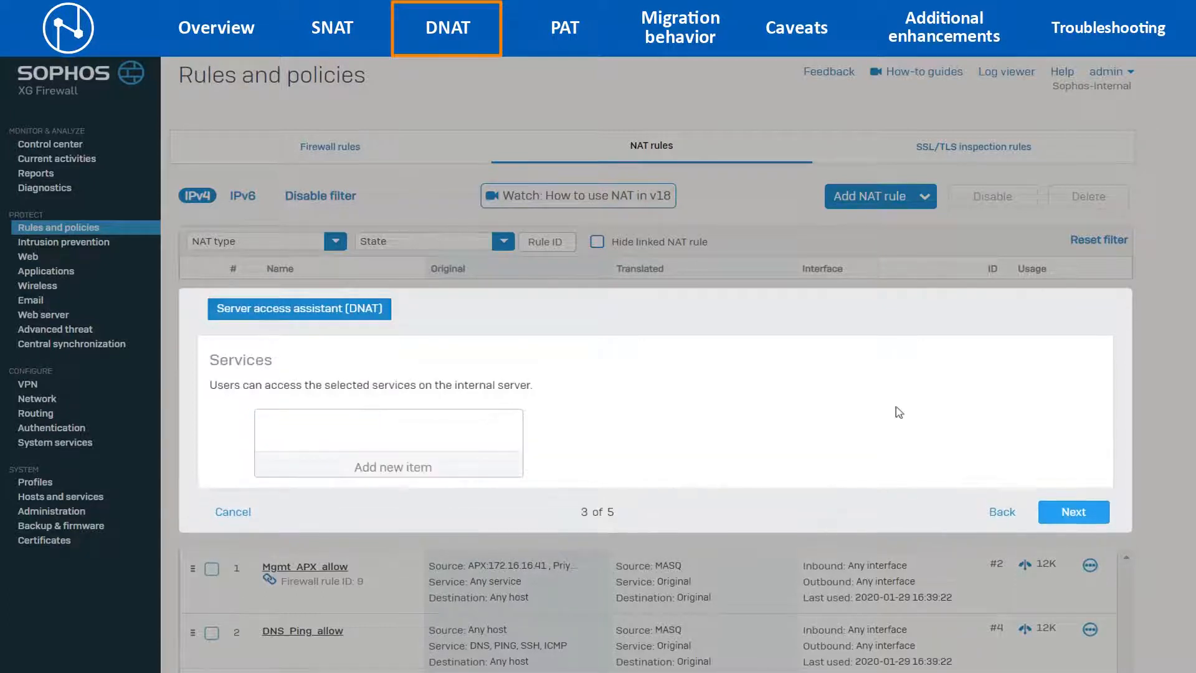
# Add HTTPS as the service users can access on the internal server
pyautogui.click(399, 465)
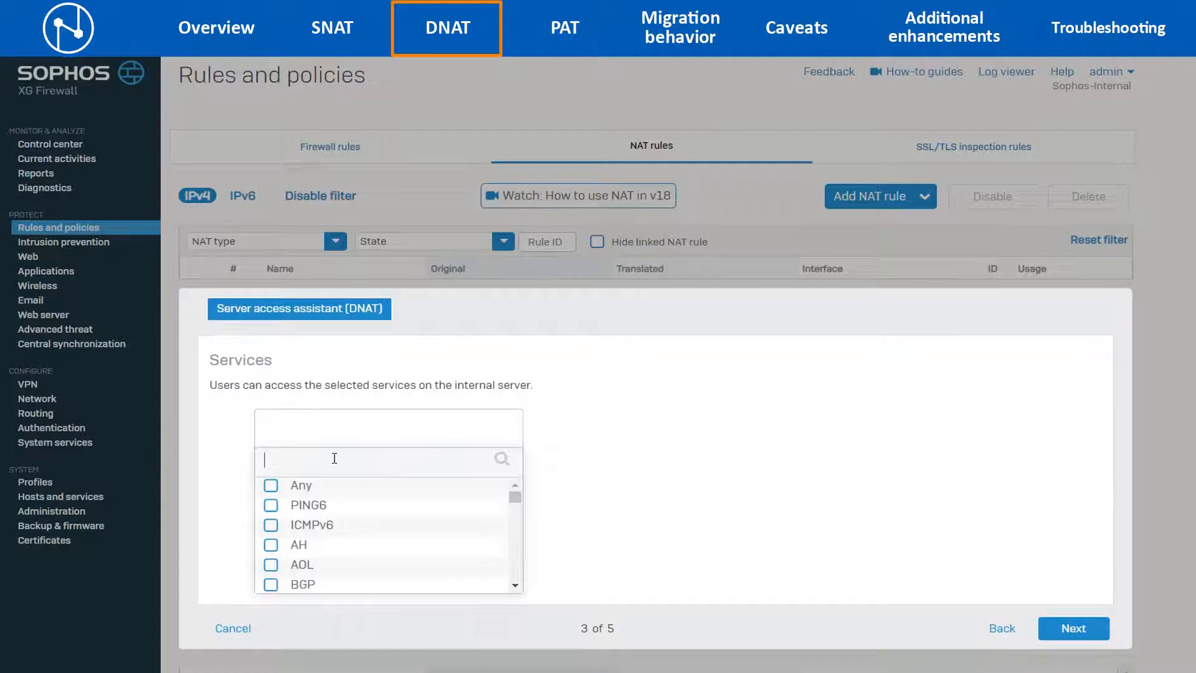
pyautogui.write('Ht')
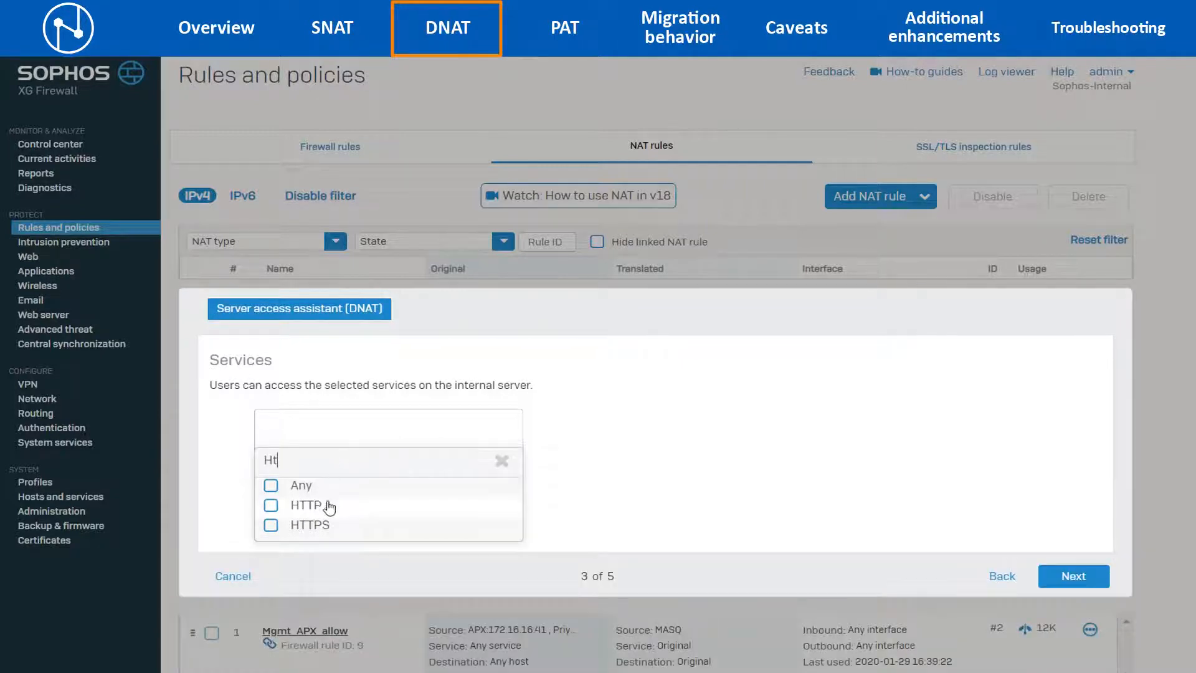
pyautogui.click(330, 525)
pyautogui.click(338, 553)
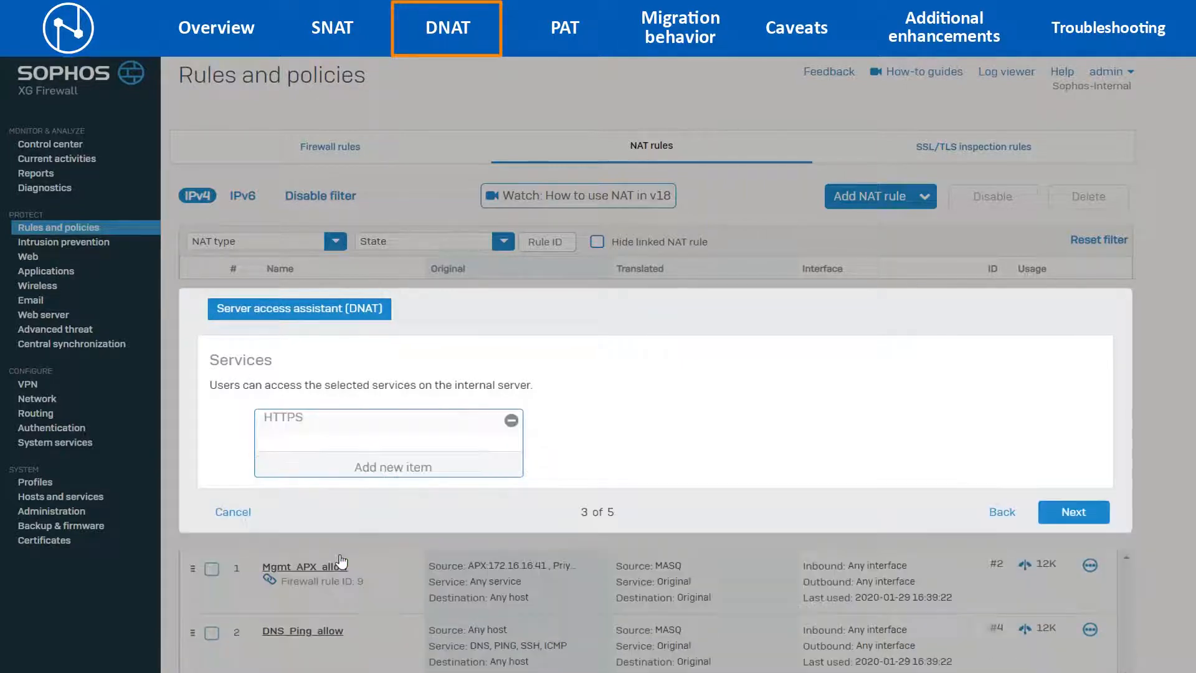
pyautogui.click(1067, 514)
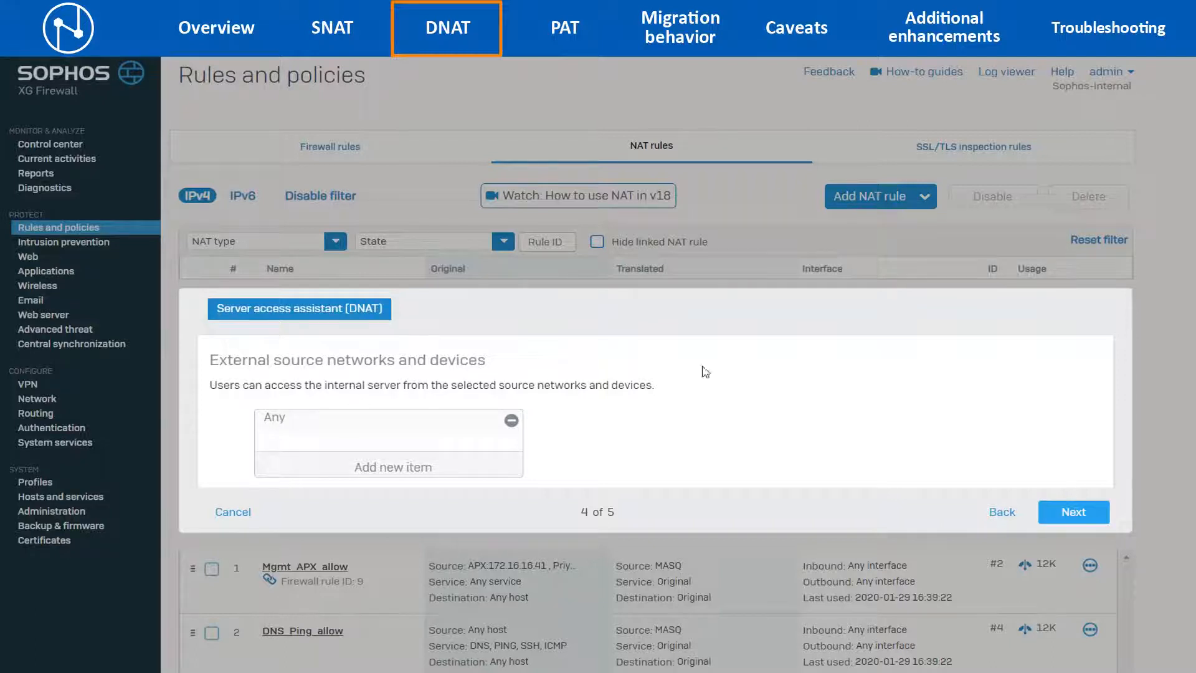
# Keep Any as the external source, finish the assistant by saving its rules, and show the firewall rules
pyautogui.click(1067, 515)
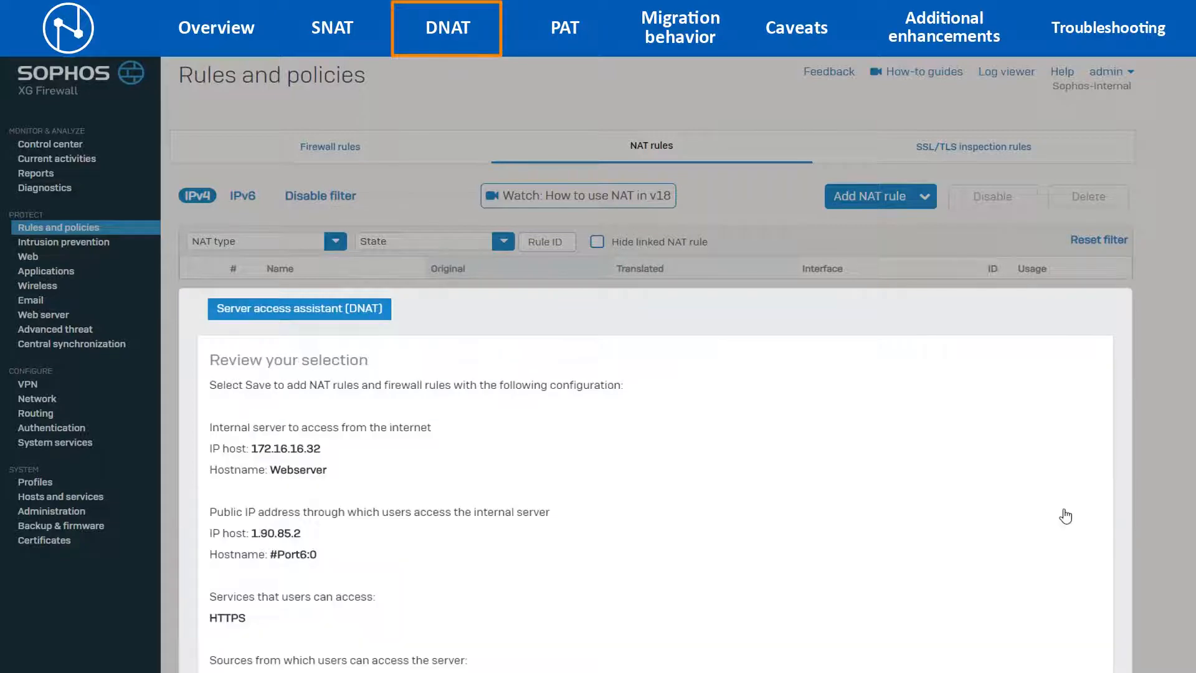
pyautogui.scroll(-4, 1065, 512)
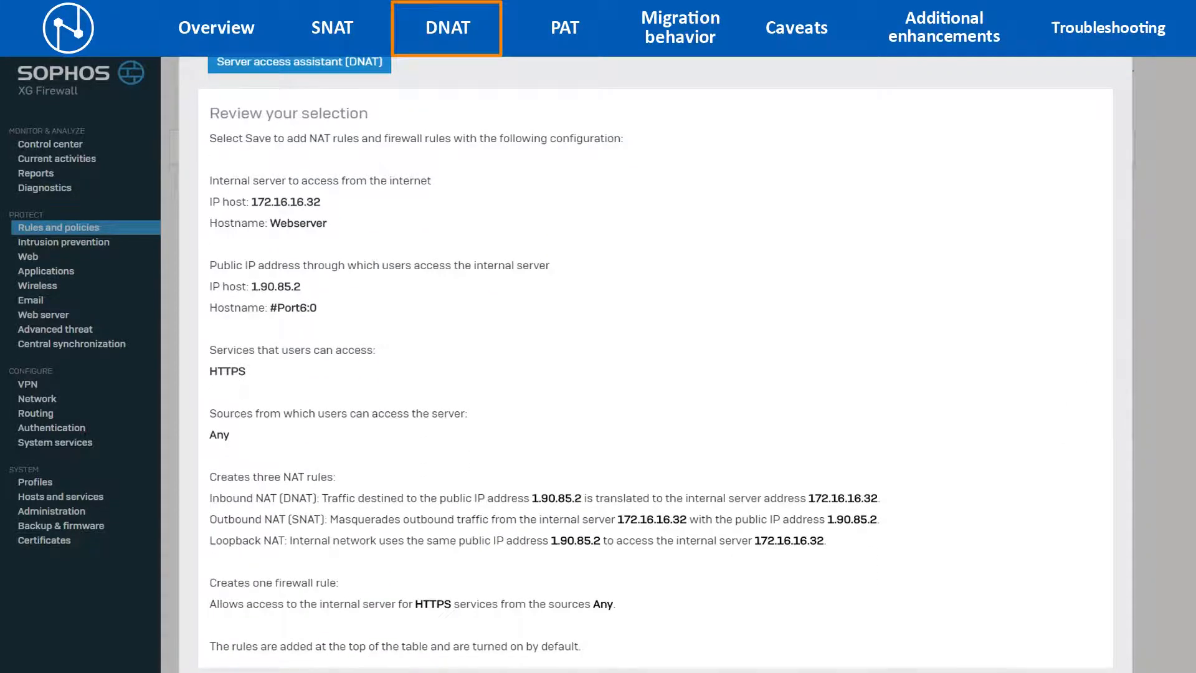
pyautogui.scroll(-2, 1052, 572)
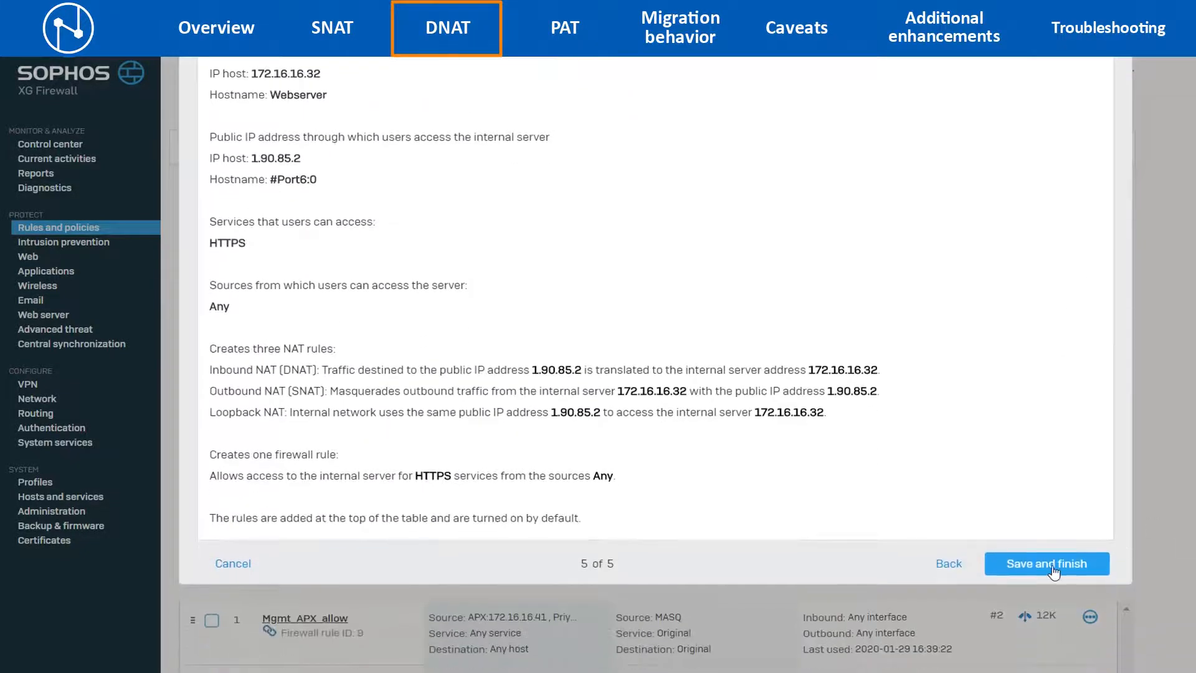
pyautogui.click(1053, 564)
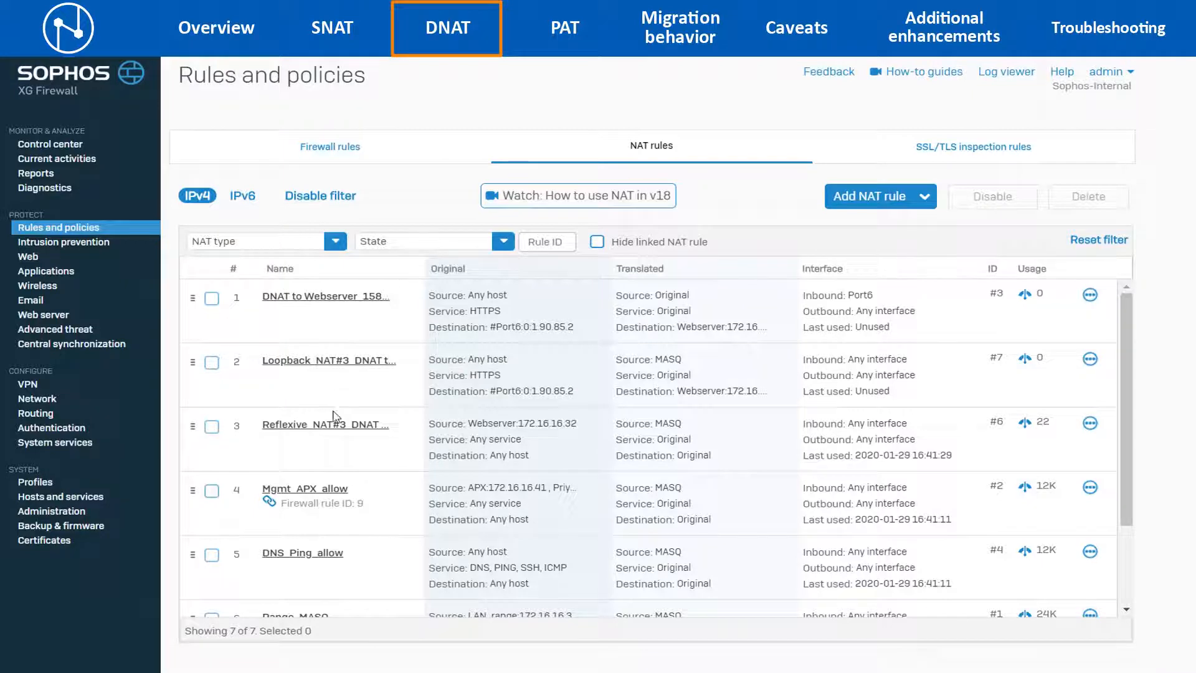
pyautogui.click(335, 153)
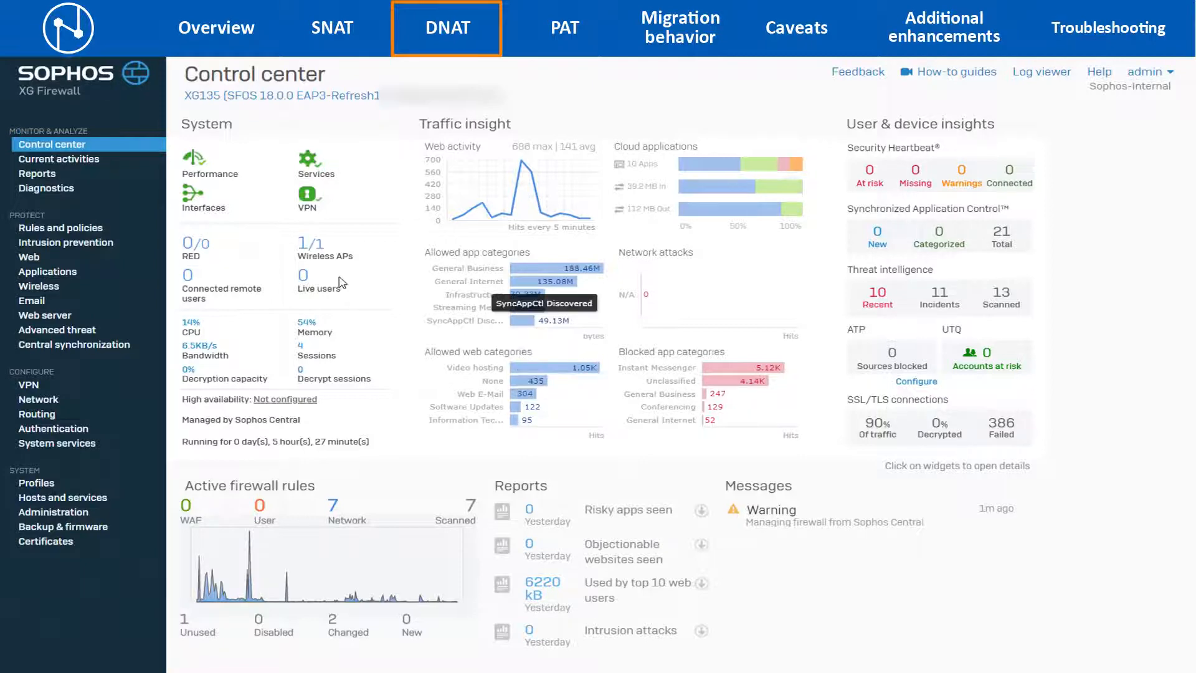
# Start a new firewall rule named WAN_LAN_Webserver and set its rule position to Top
pyautogui.click(56, 231)
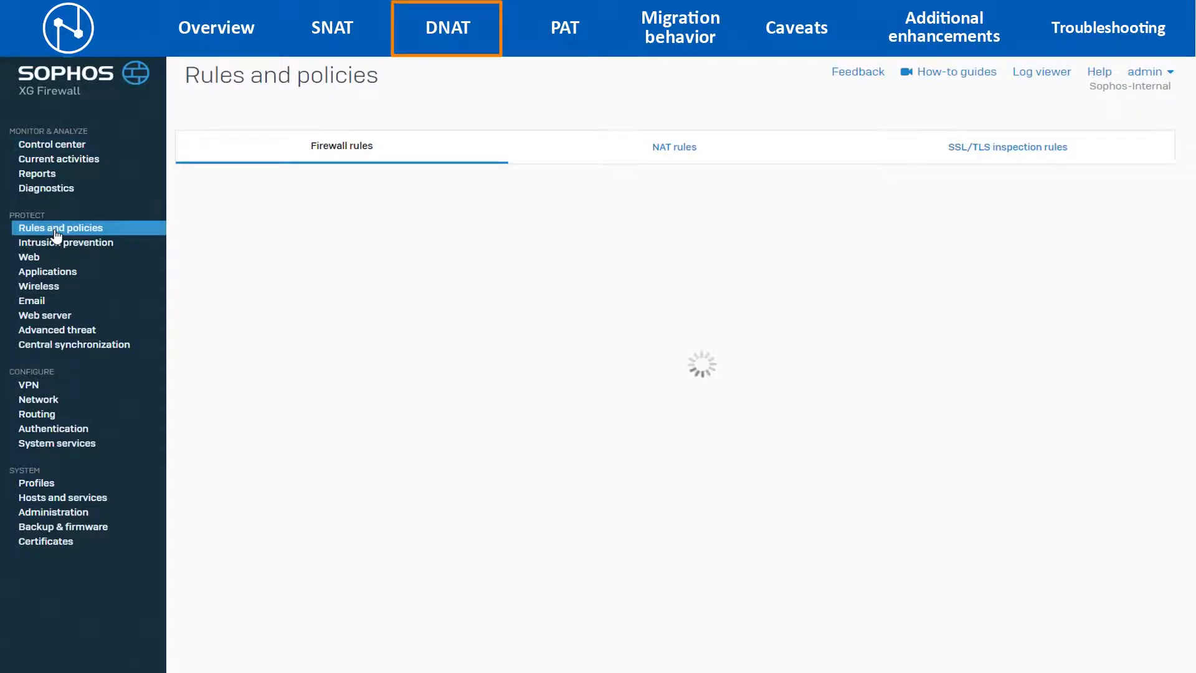
pyautogui.click(873, 183)
pyautogui.click(881, 218)
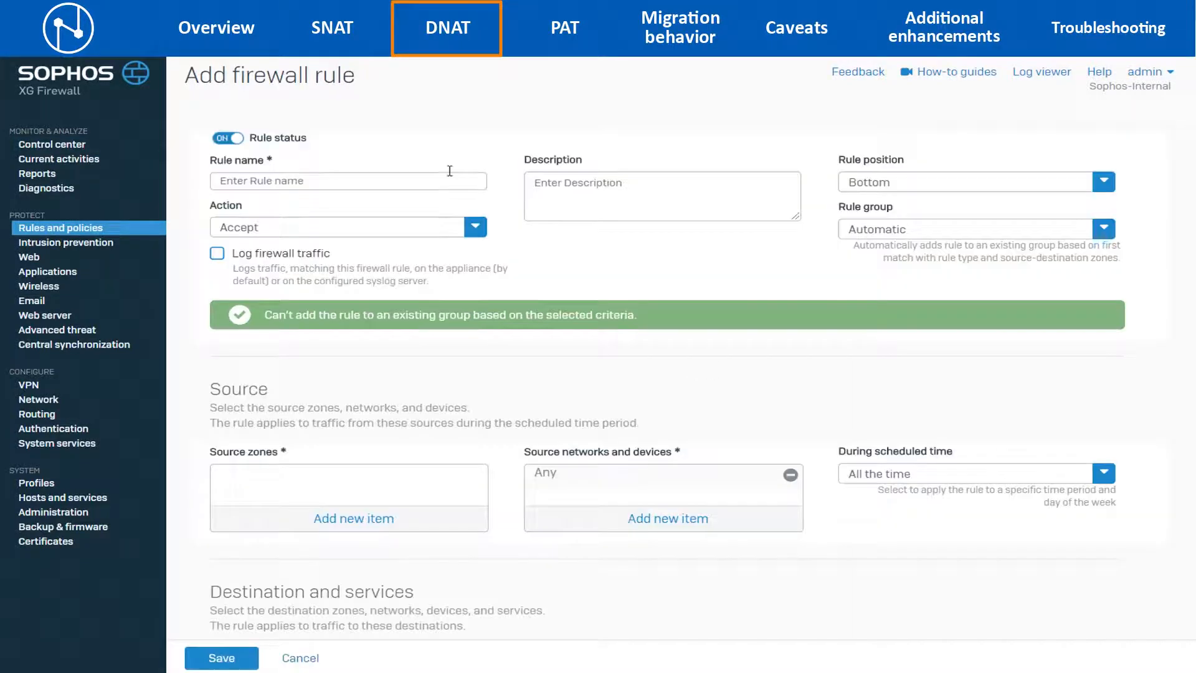
pyautogui.click(444, 179)
pyautogui.write('WAN_LAN_Webserver')
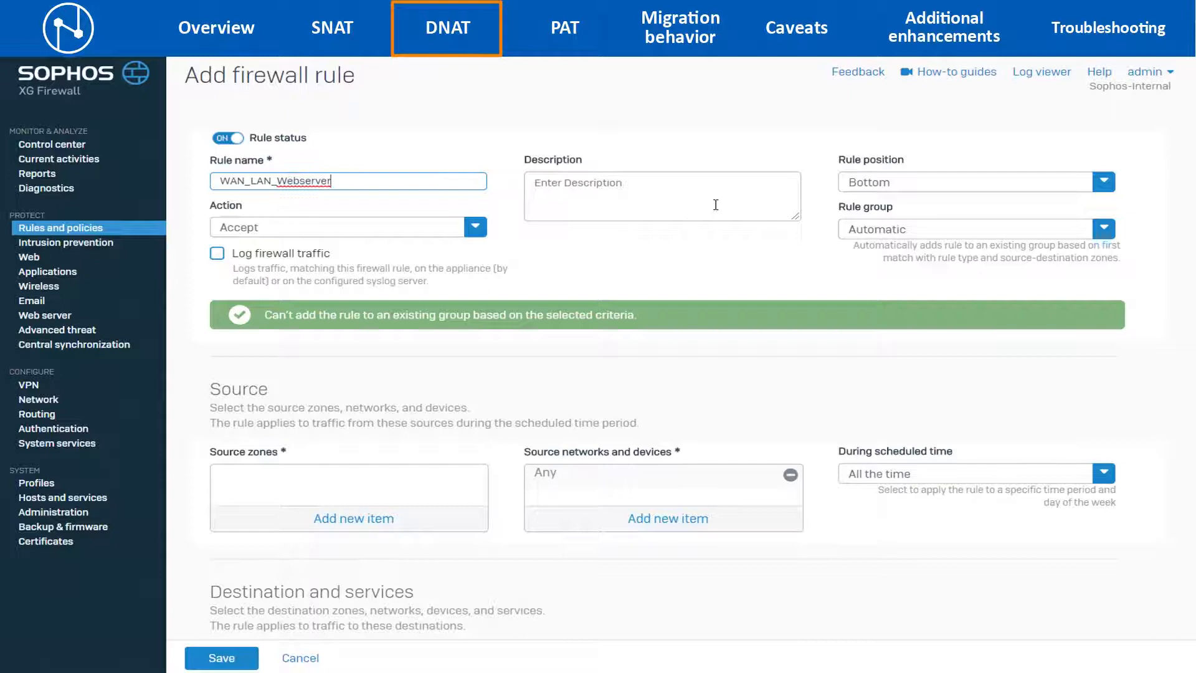
pyautogui.click(878, 190)
pyautogui.click(863, 209)
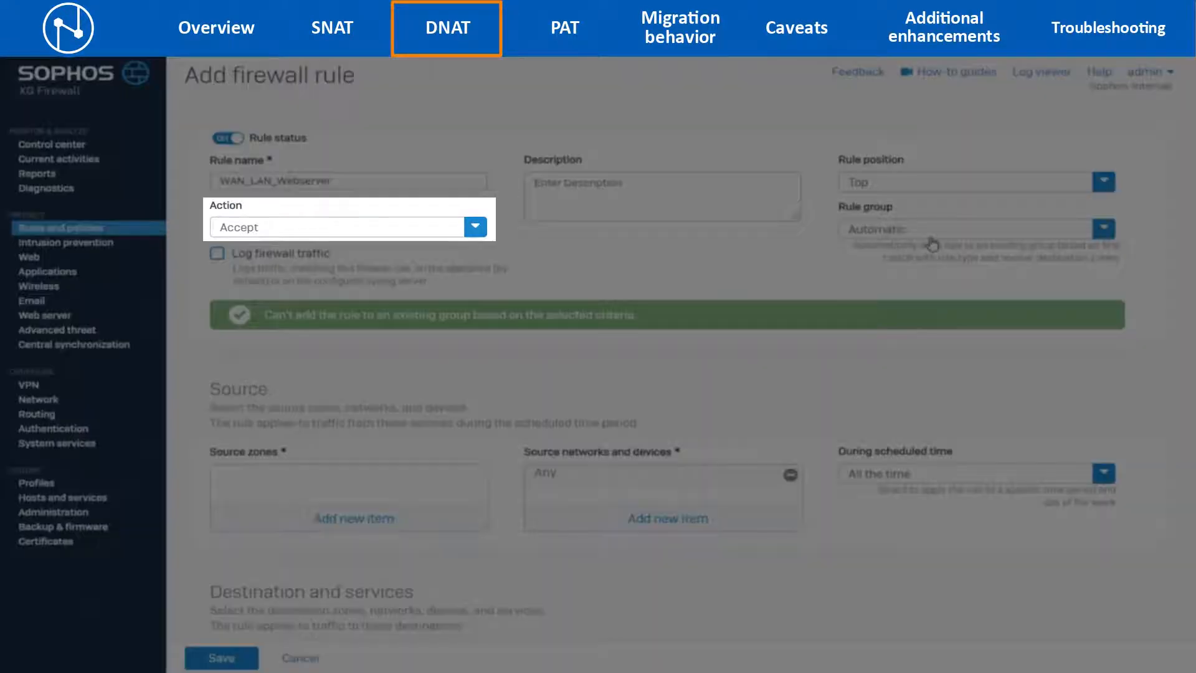
# Assign the firewall rule to the WAN to LAN rule group and enable logging of firewall traffic
pyautogui.click(930, 237)
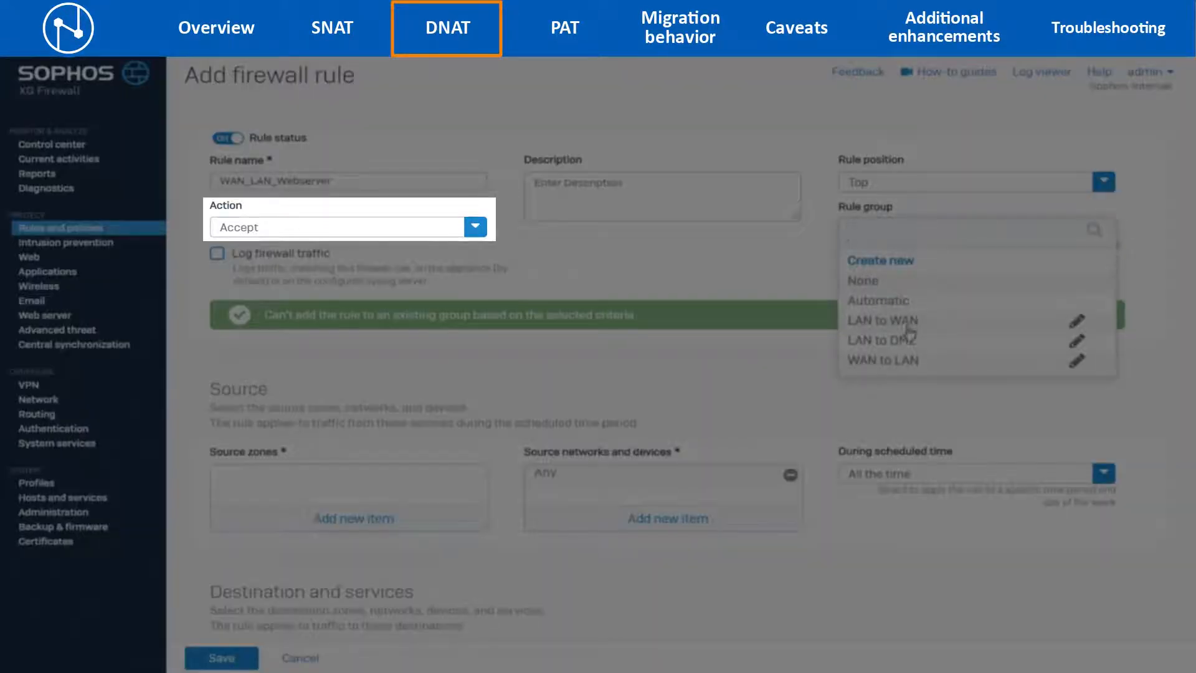
pyautogui.click(897, 362)
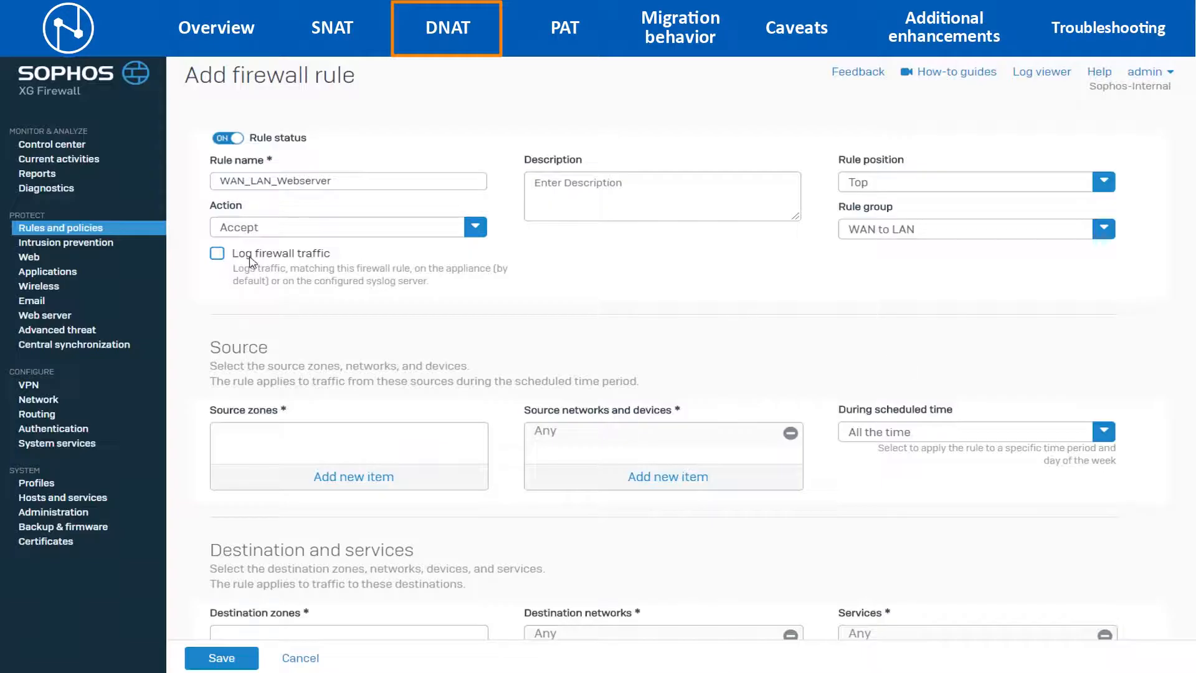
pyautogui.click(217, 254)
# Set the firewall rule's source zone to WAN
pyautogui.scroll(-2, 607, 346)
pyautogui.scroll(-2, 607, 347)
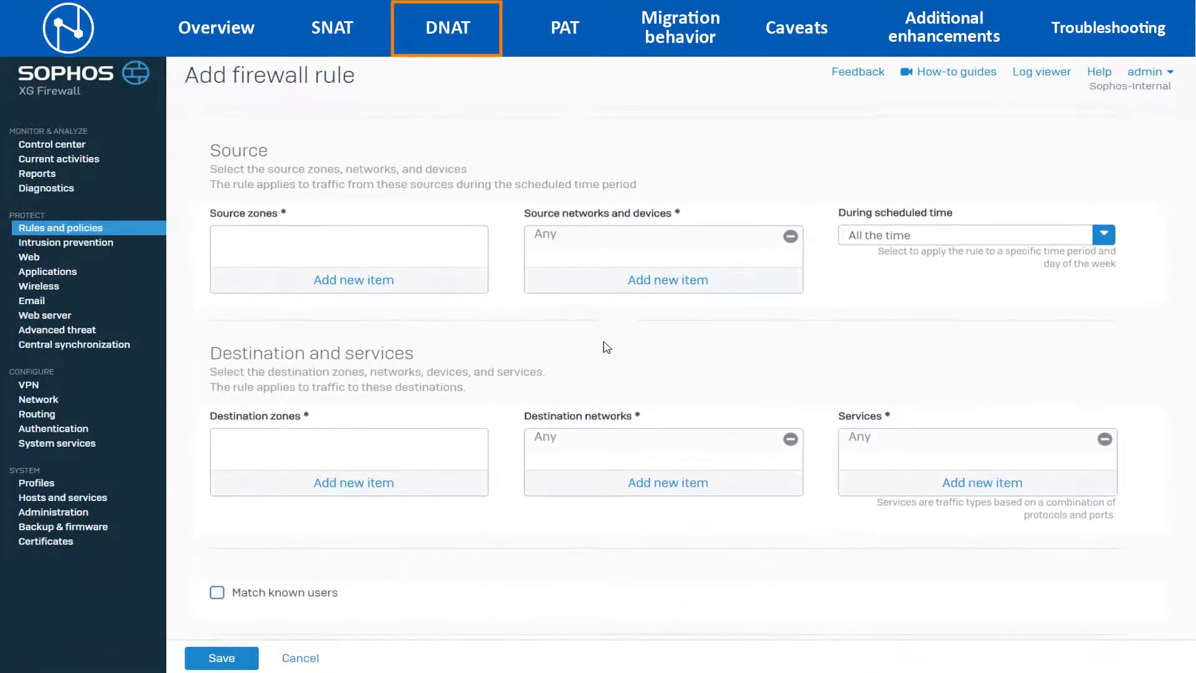
pyautogui.click(323, 275)
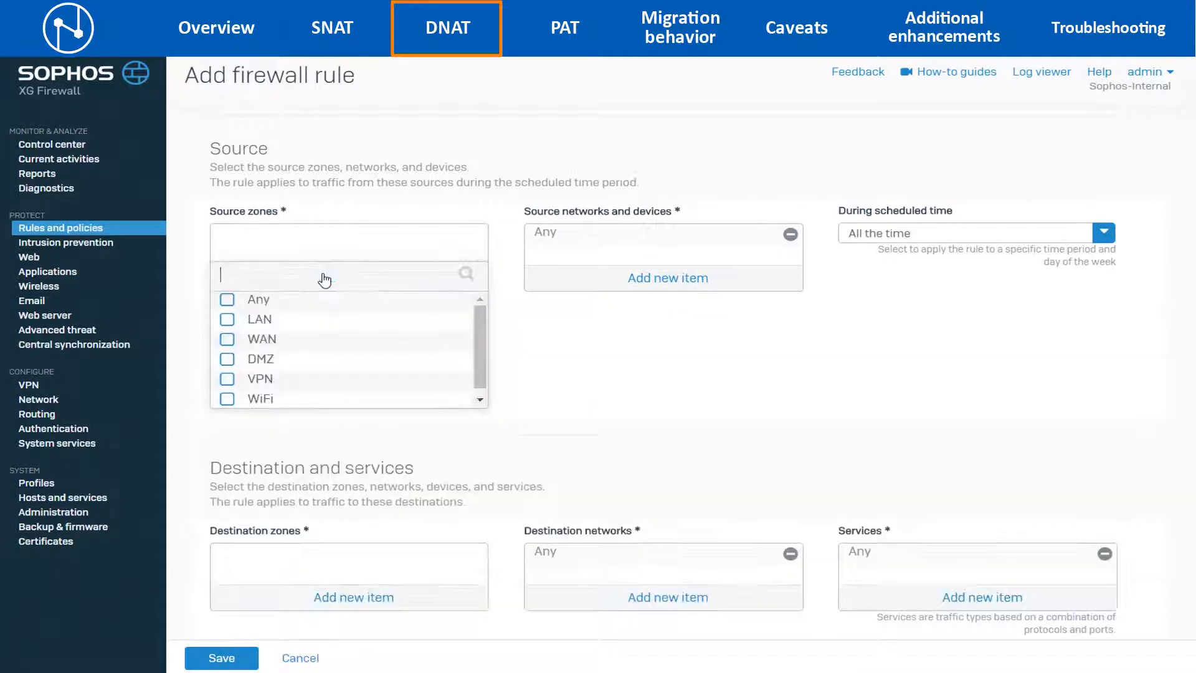
pyautogui.click(228, 341)
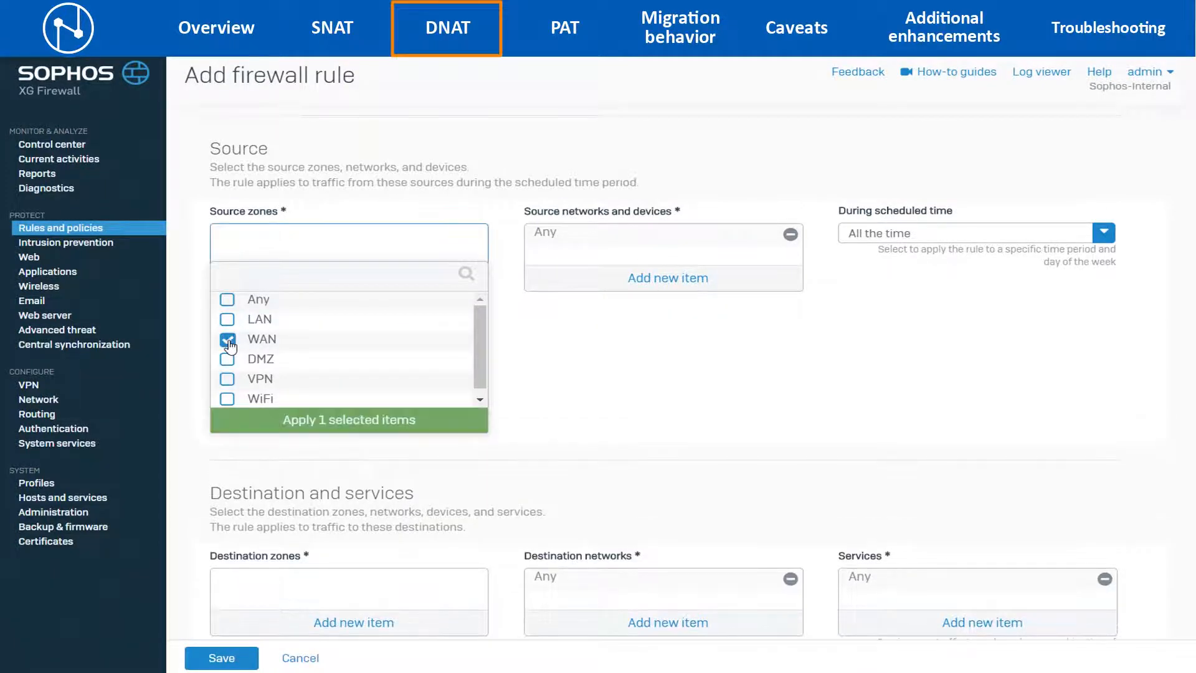
pyautogui.click(303, 423)
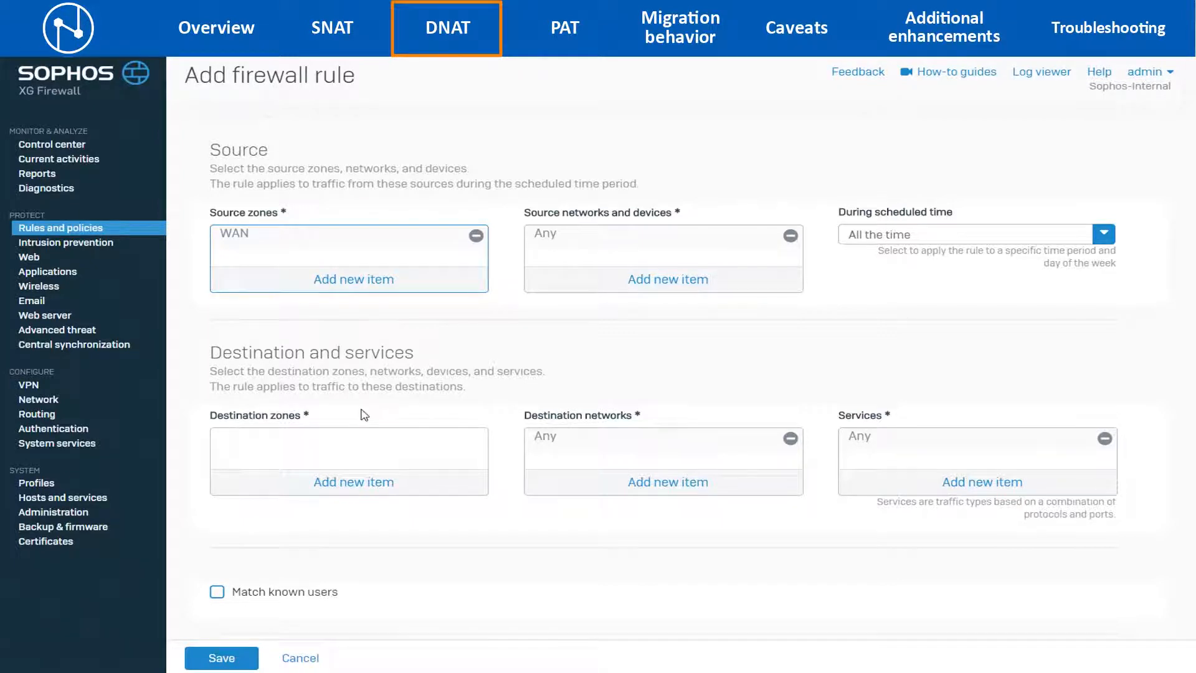
# Set the firewall rule's destination zone to LAN
pyautogui.click(358, 486)
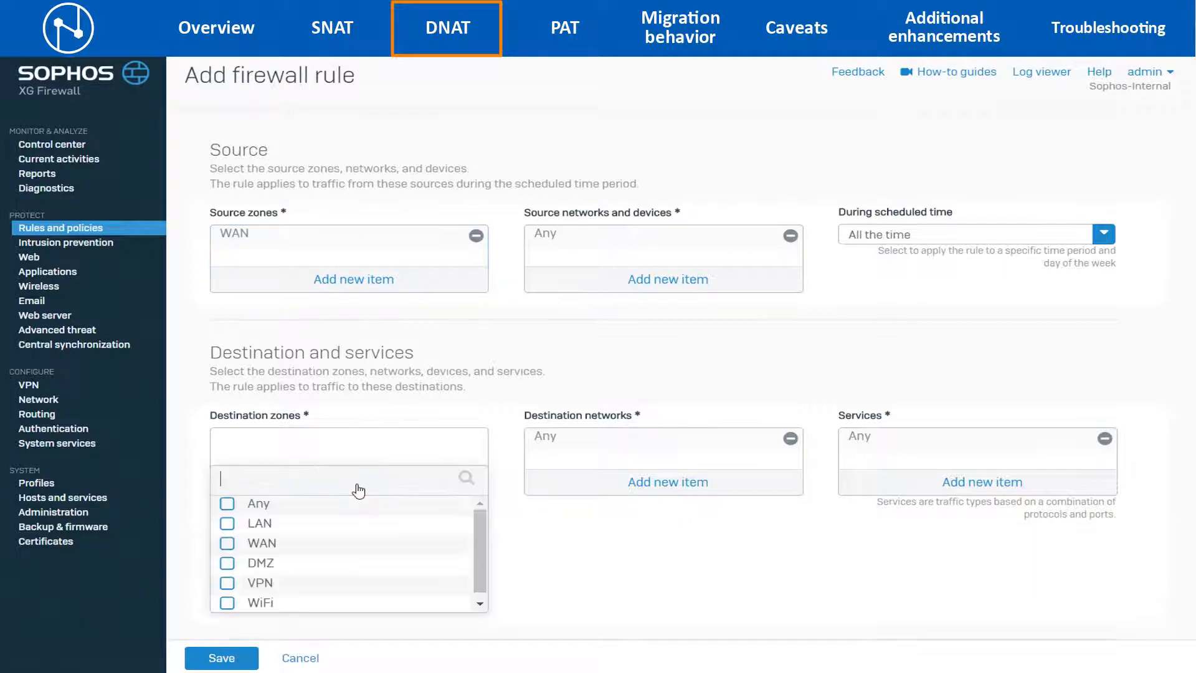
pyautogui.click(280, 523)
pyautogui.click(297, 629)
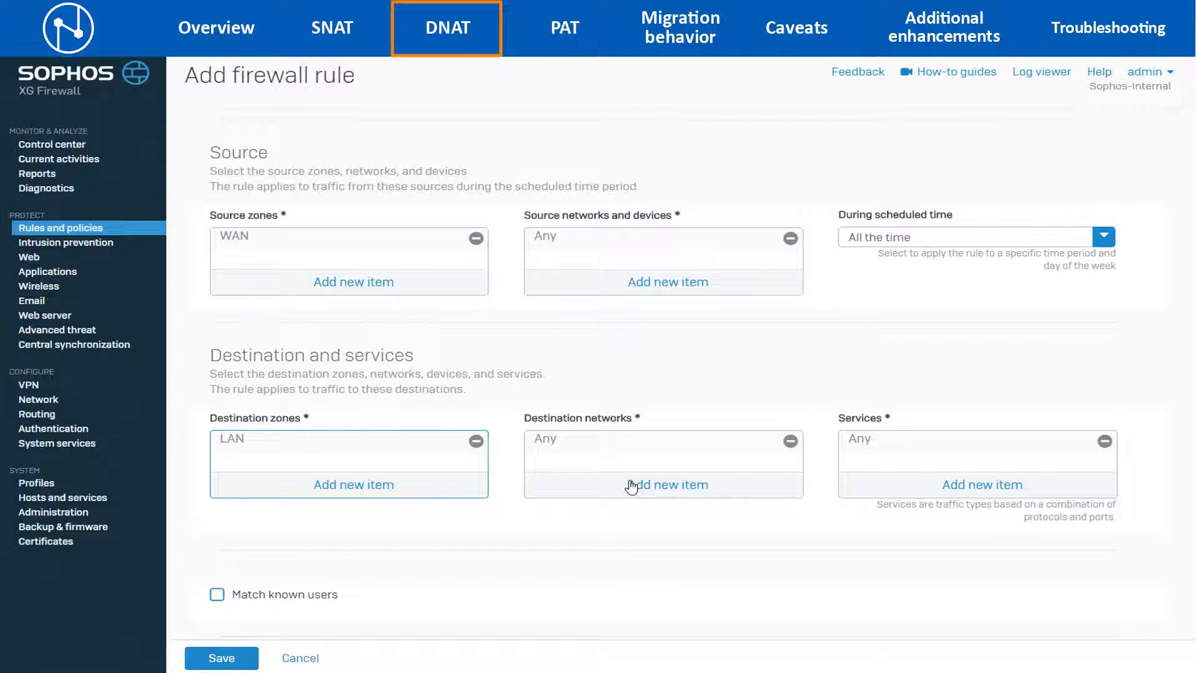
# Set the firewall rule's destination network to #Port6:0 in place of Any
pyautogui.click(596, 482)
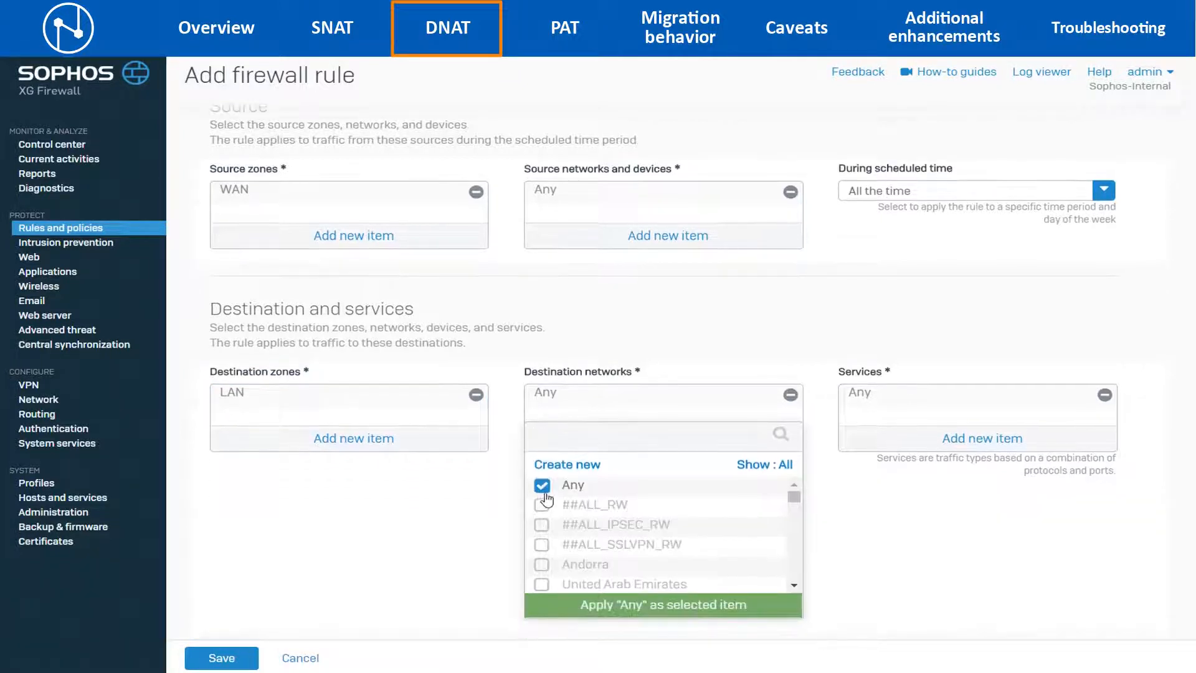
pyautogui.click(590, 434)
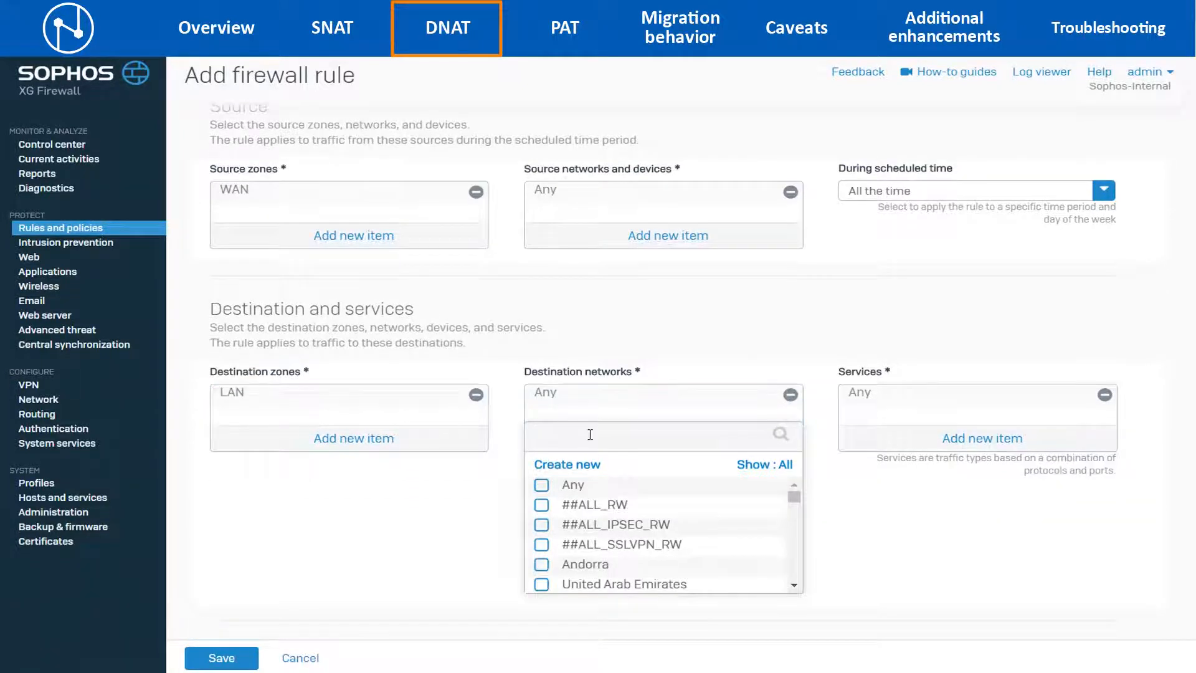
pyautogui.write('#Port')
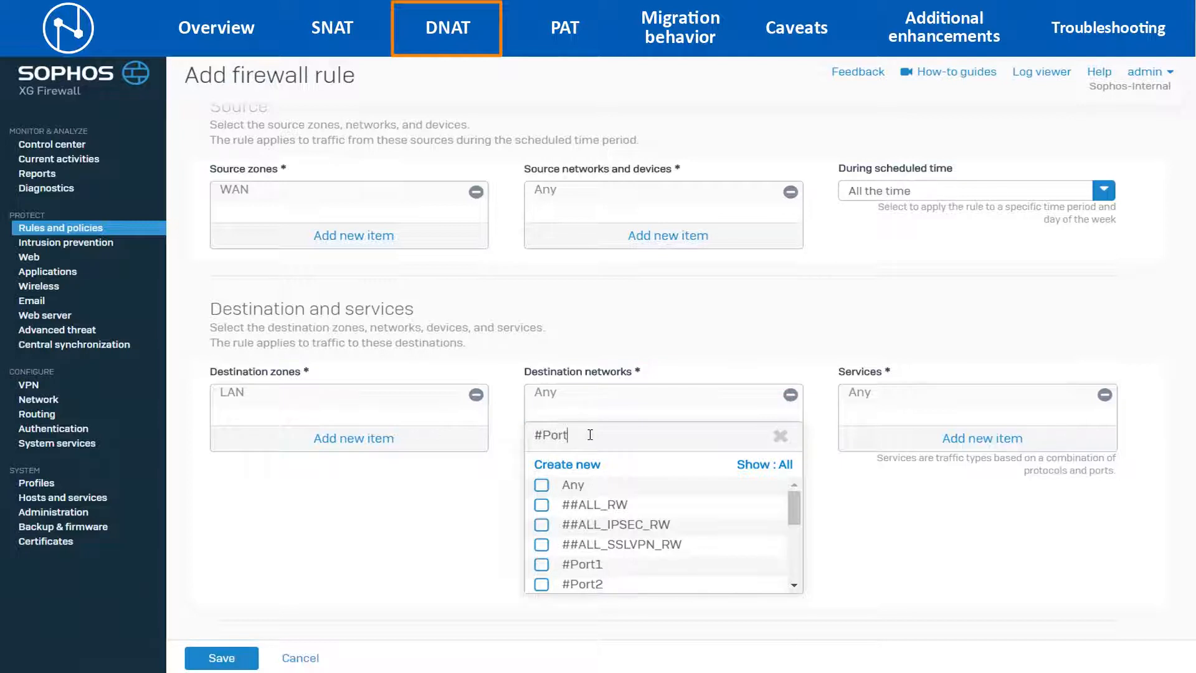
pyautogui.write('6')
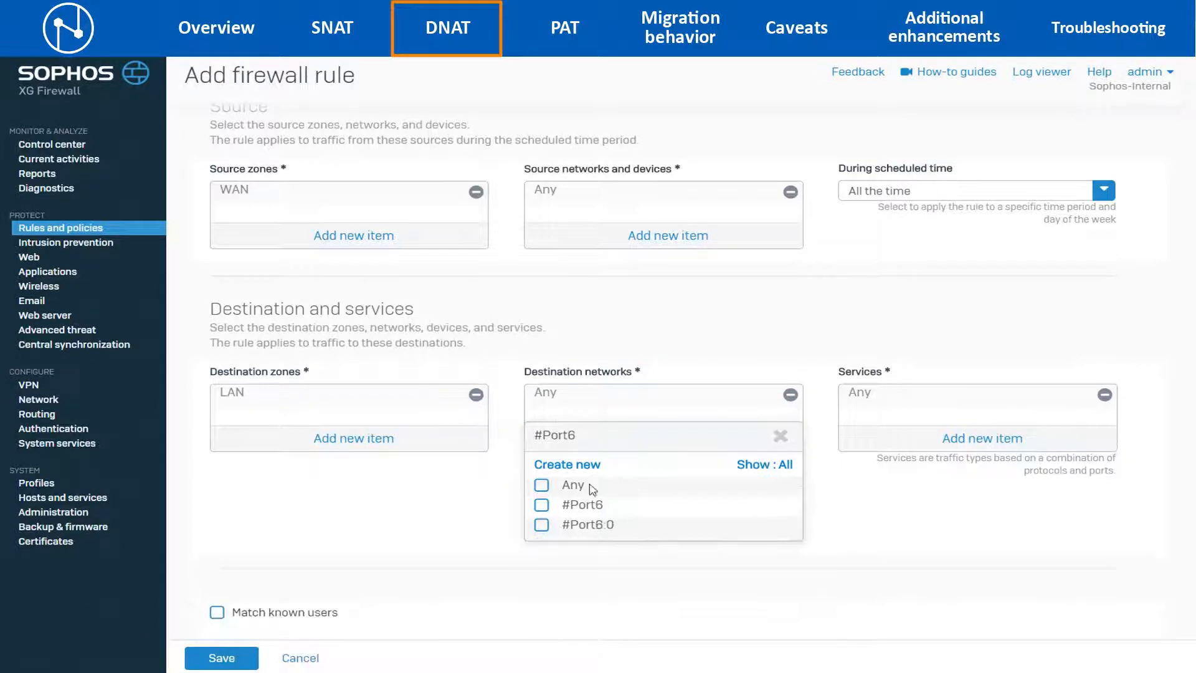
pyautogui.click(602, 526)
pyautogui.click(602, 553)
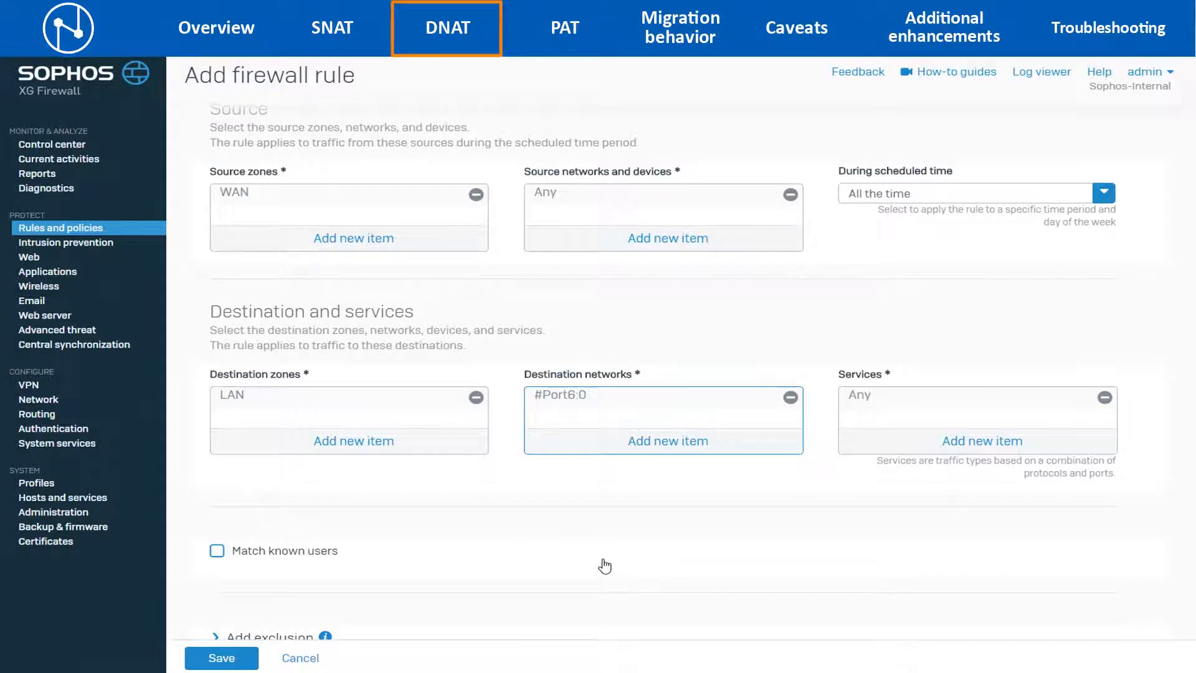
# Set the firewall rule's service to HTTPS in place of Any
pyautogui.click(980, 443)
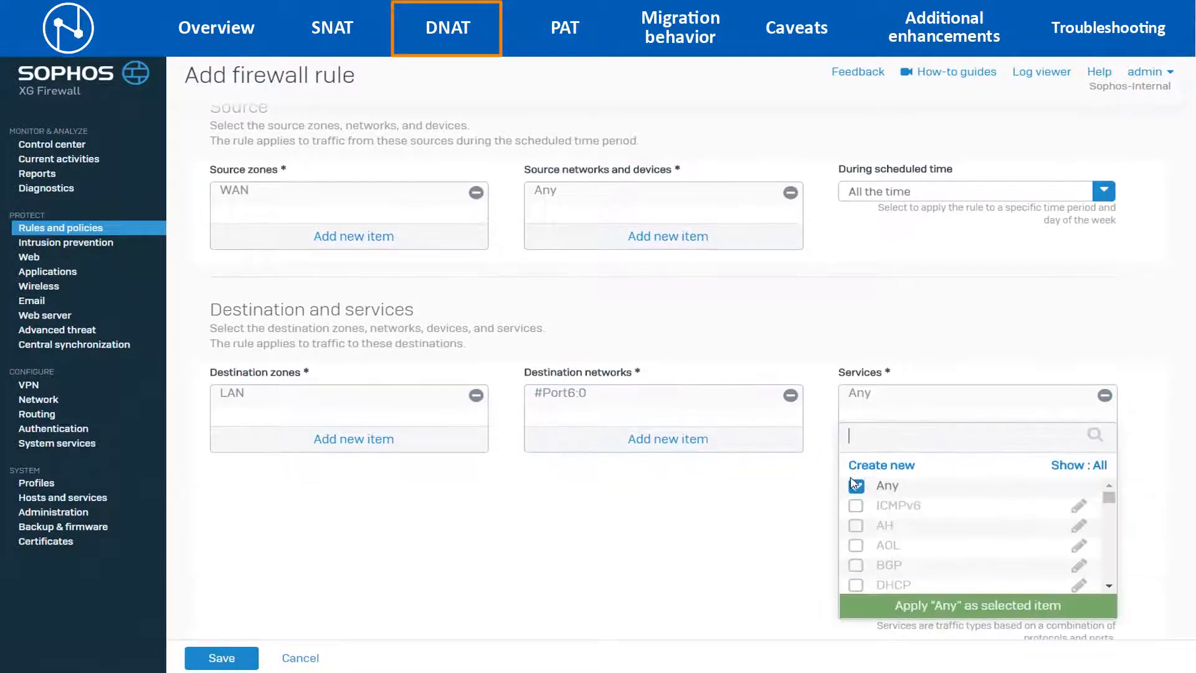
pyautogui.click(856, 486)
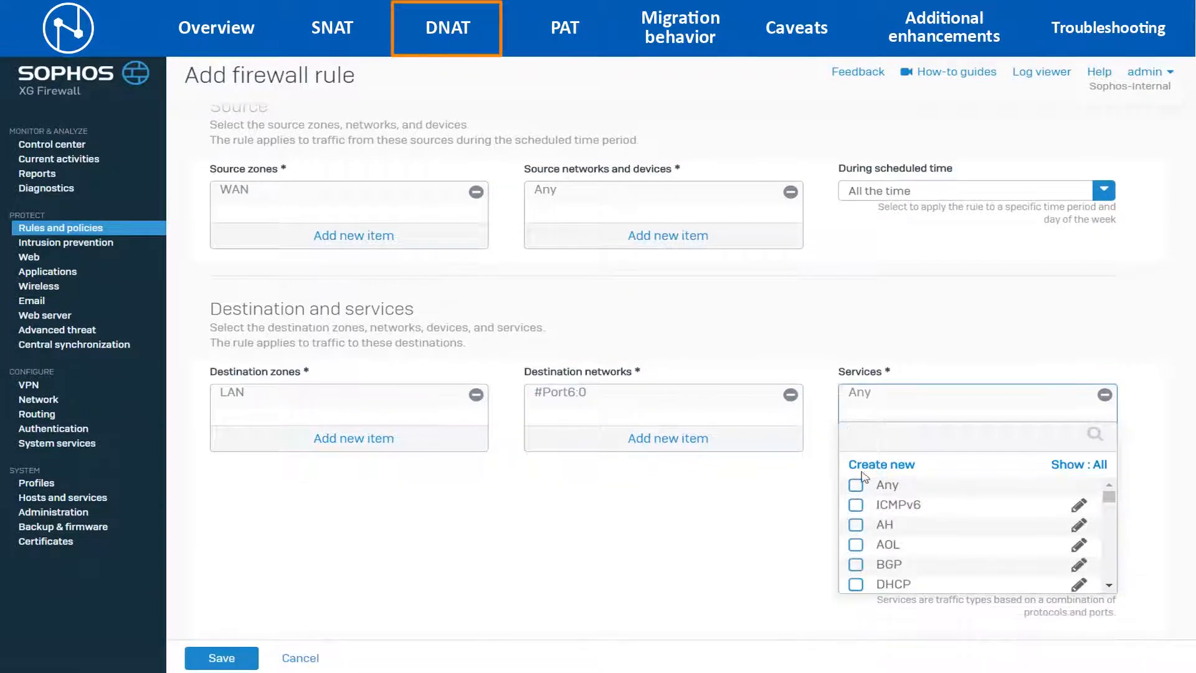
pyautogui.click(875, 442)
pyautogui.write('ht')
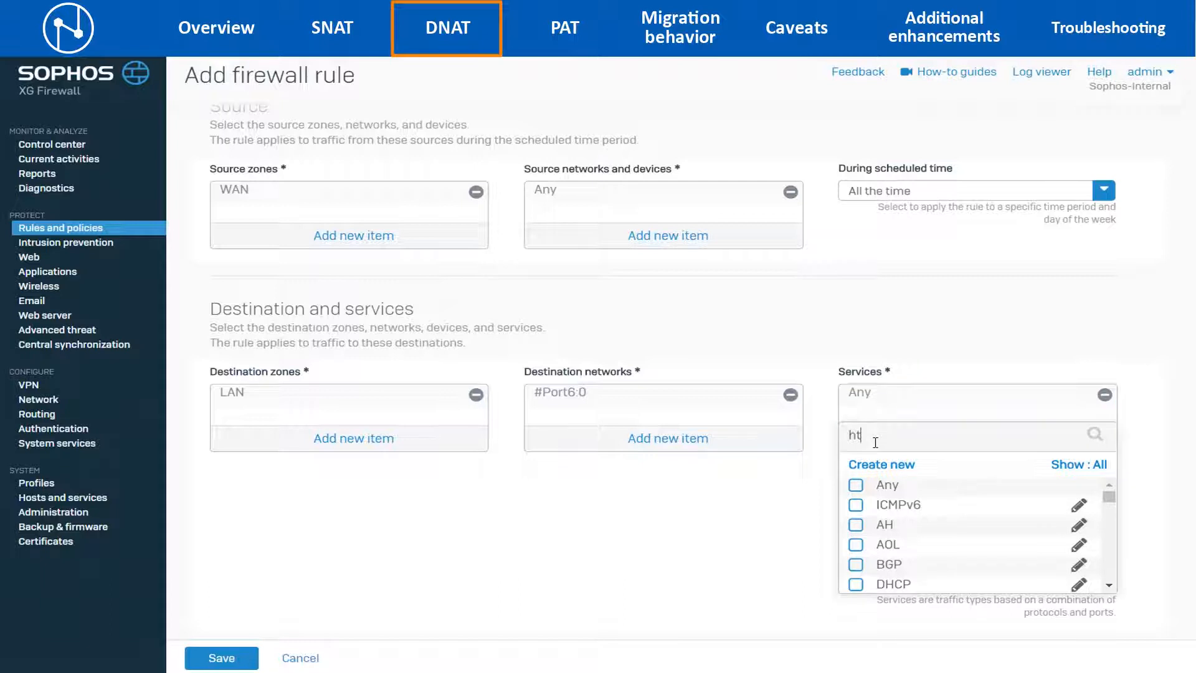
pyautogui.click(888, 528)
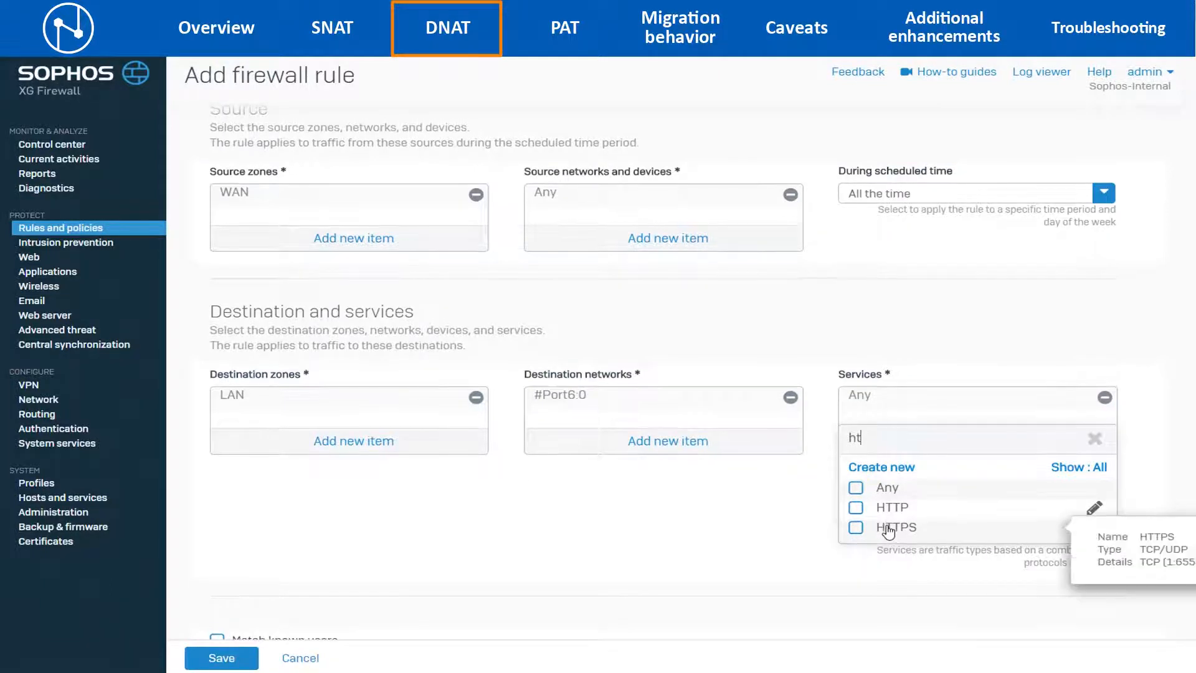
pyautogui.click(893, 558)
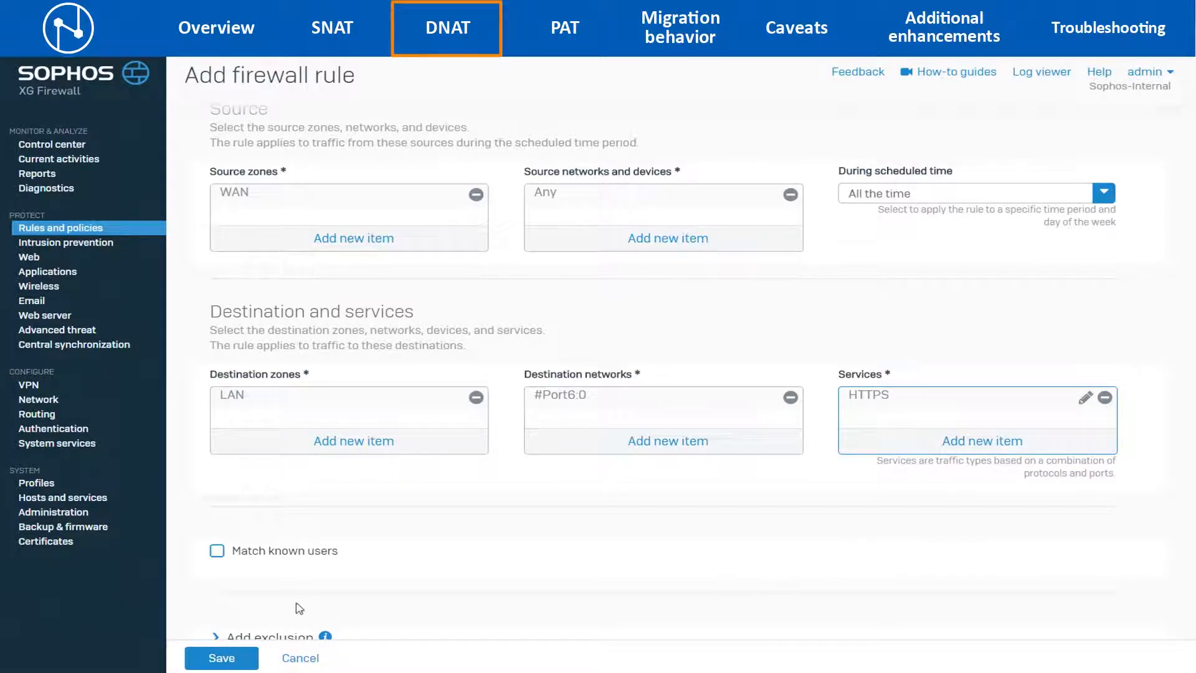
# Save the firewall rule and expand the WAN to LAN rule group
pyautogui.click(220, 664)
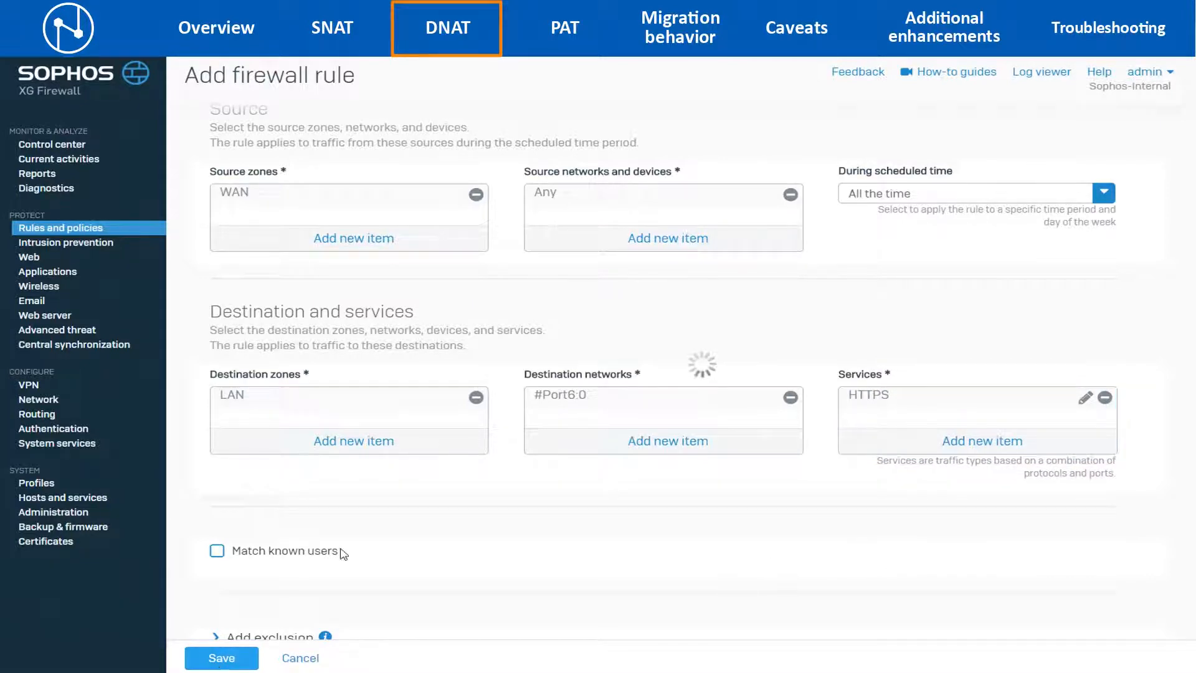
pyautogui.click(243, 371)
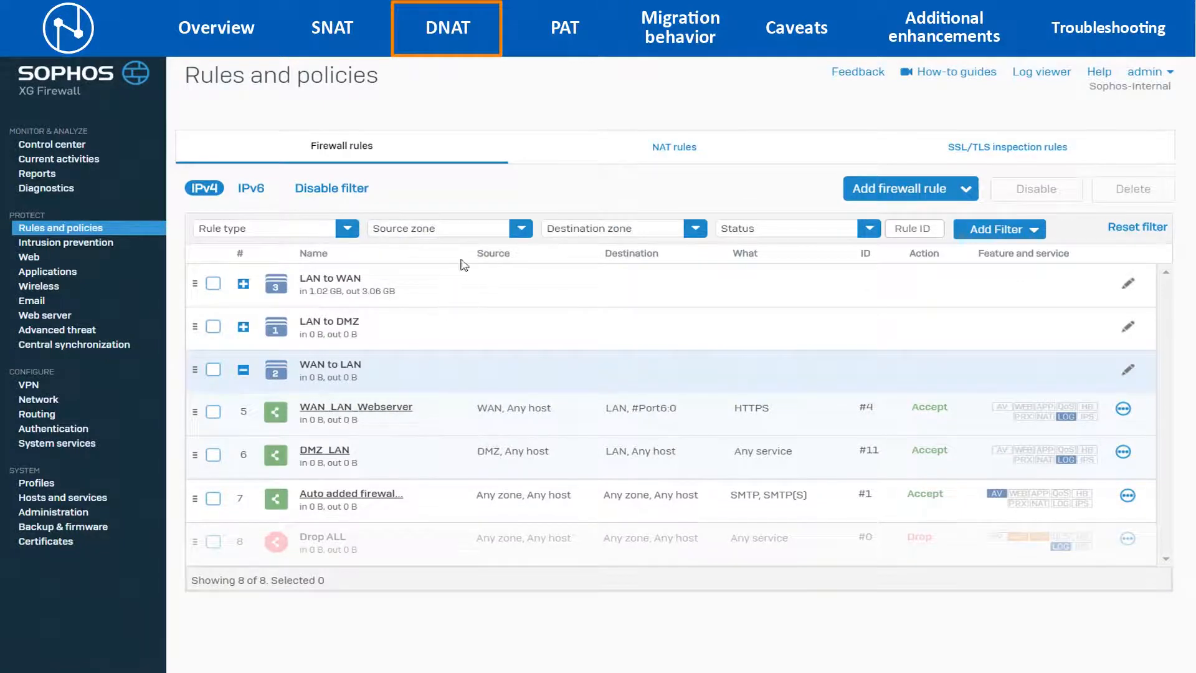
# Start a new NAT rule named Webserver_DNAT and set its rule position to Top
pyautogui.click(633, 166)
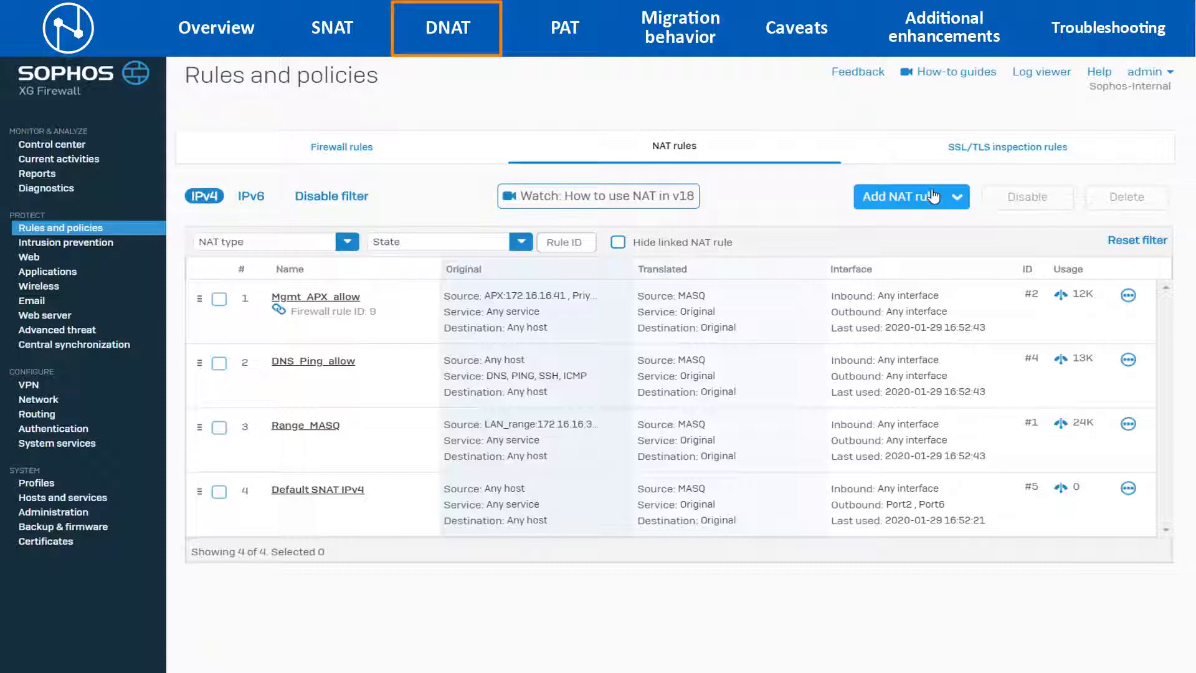
pyautogui.click(932, 197)
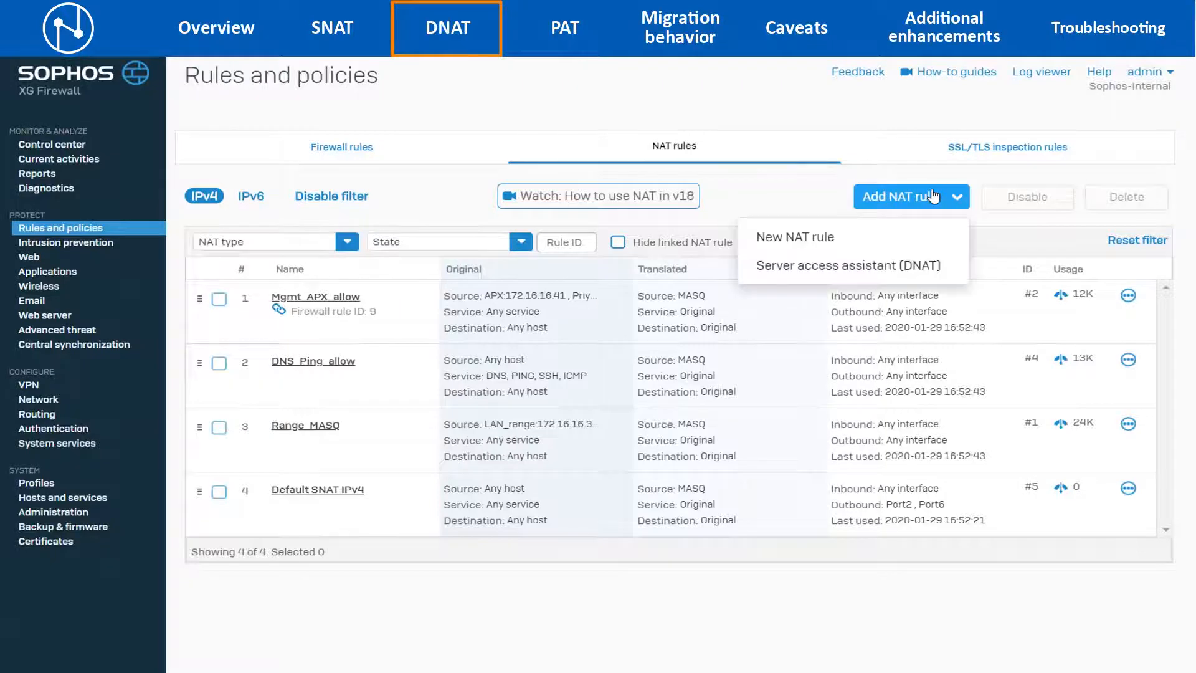
pyautogui.click(856, 238)
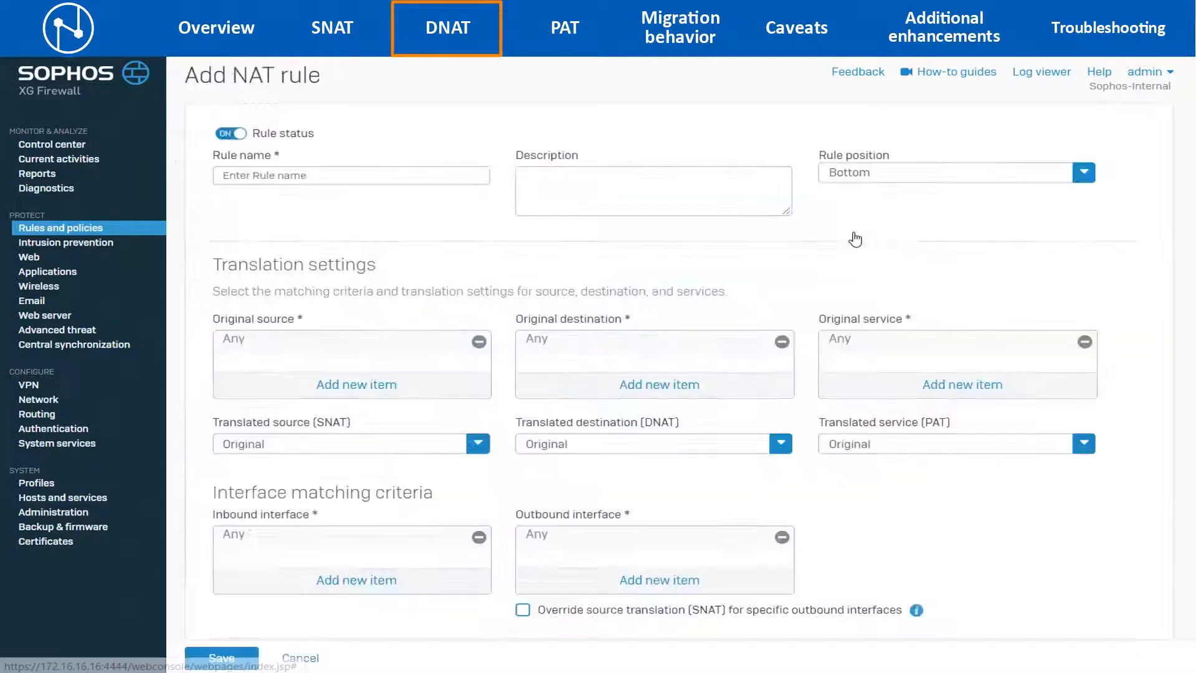
pyautogui.click(458, 178)
pyautogui.write('Webserv')
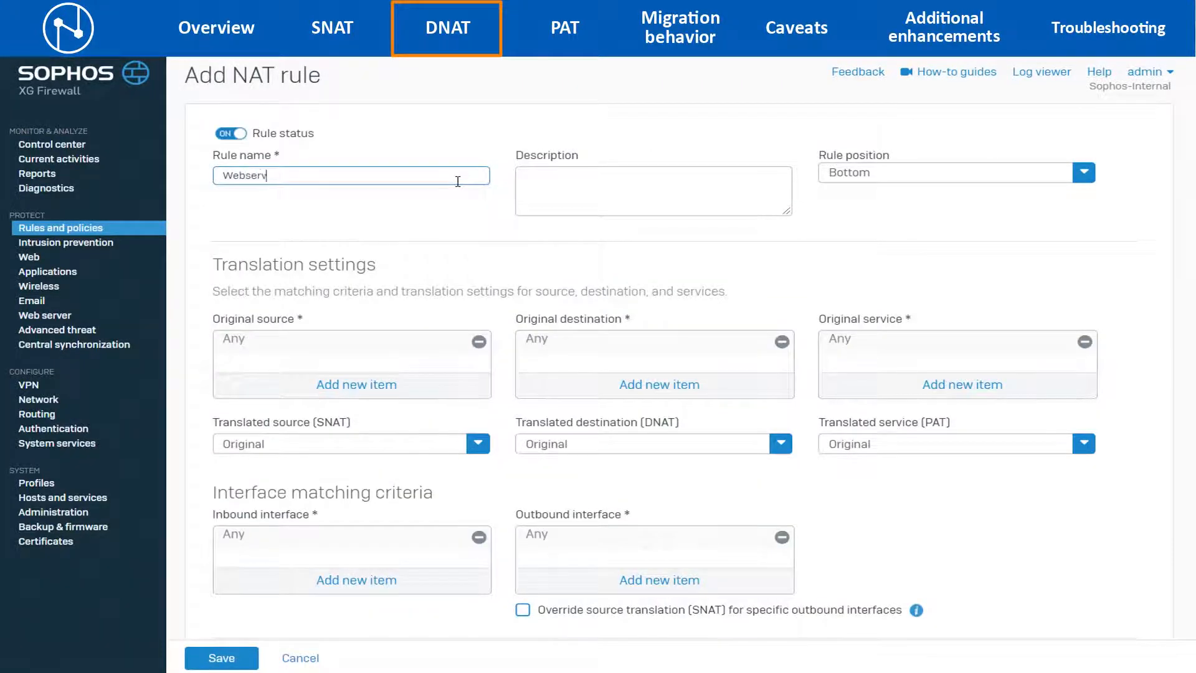
pyautogui.write('er_DNAT')
pyautogui.click(915, 171)
pyautogui.click(859, 206)
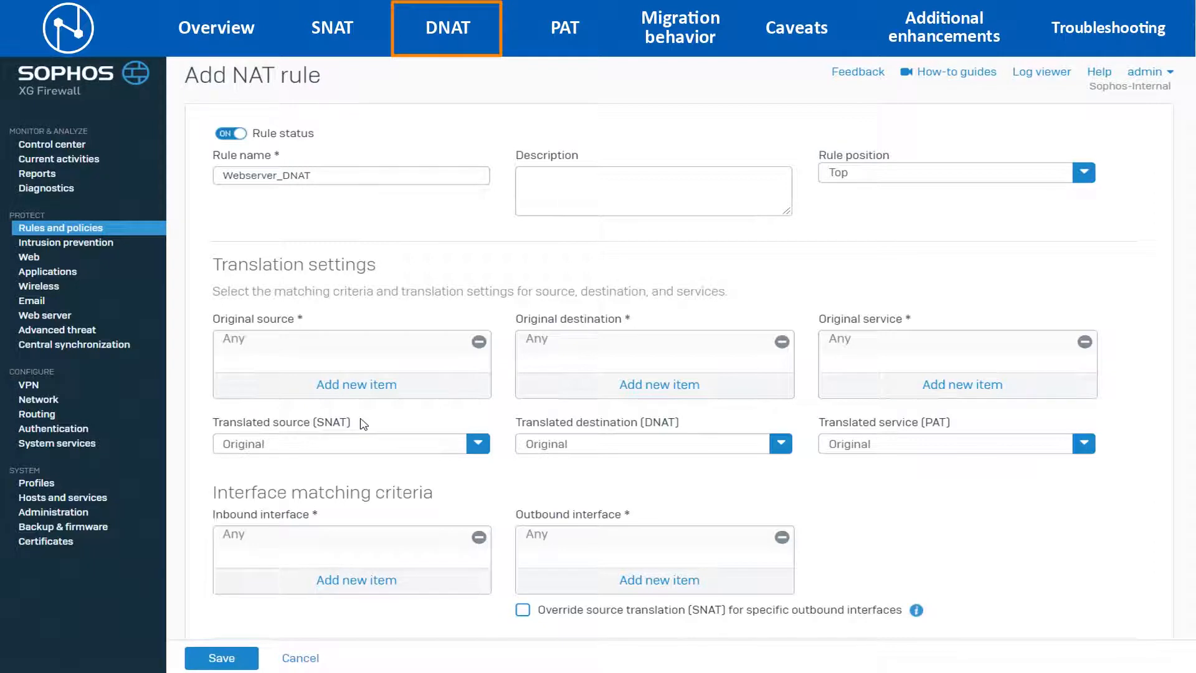
# Set the NAT rule's original destination to #Port6:0 in place of Any
pyautogui.click(659, 384)
pyautogui.click(533, 433)
pyautogui.click(563, 389)
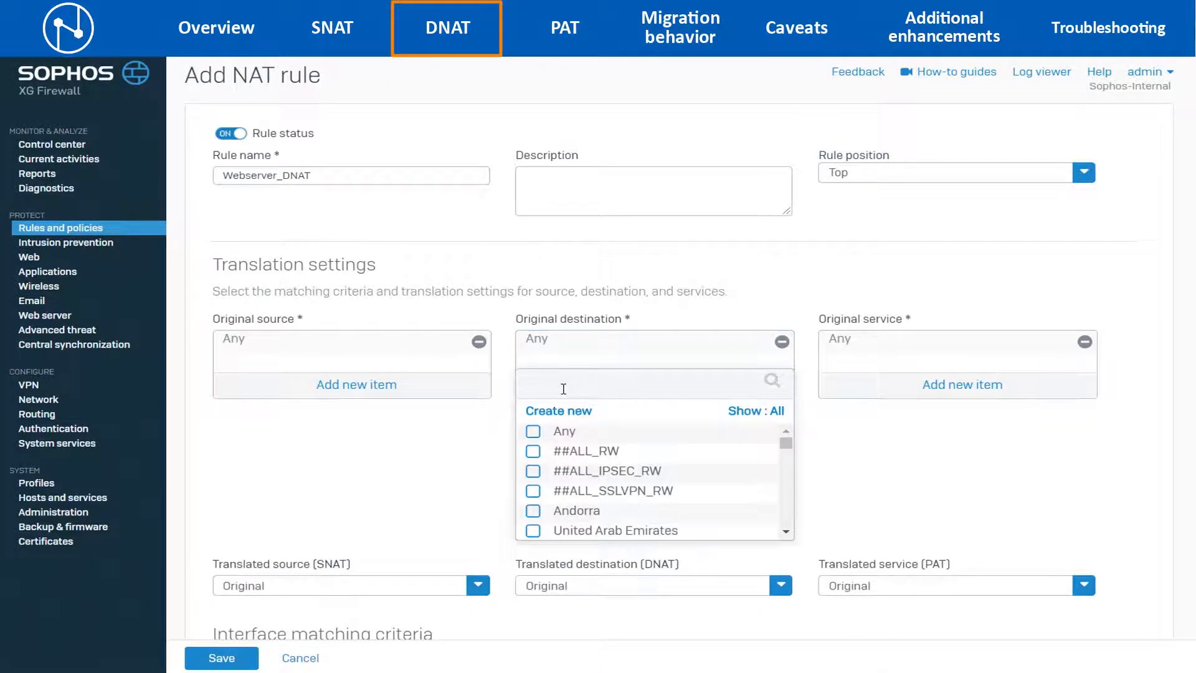
pyautogui.write('#Port6')
pyautogui.click(577, 470)
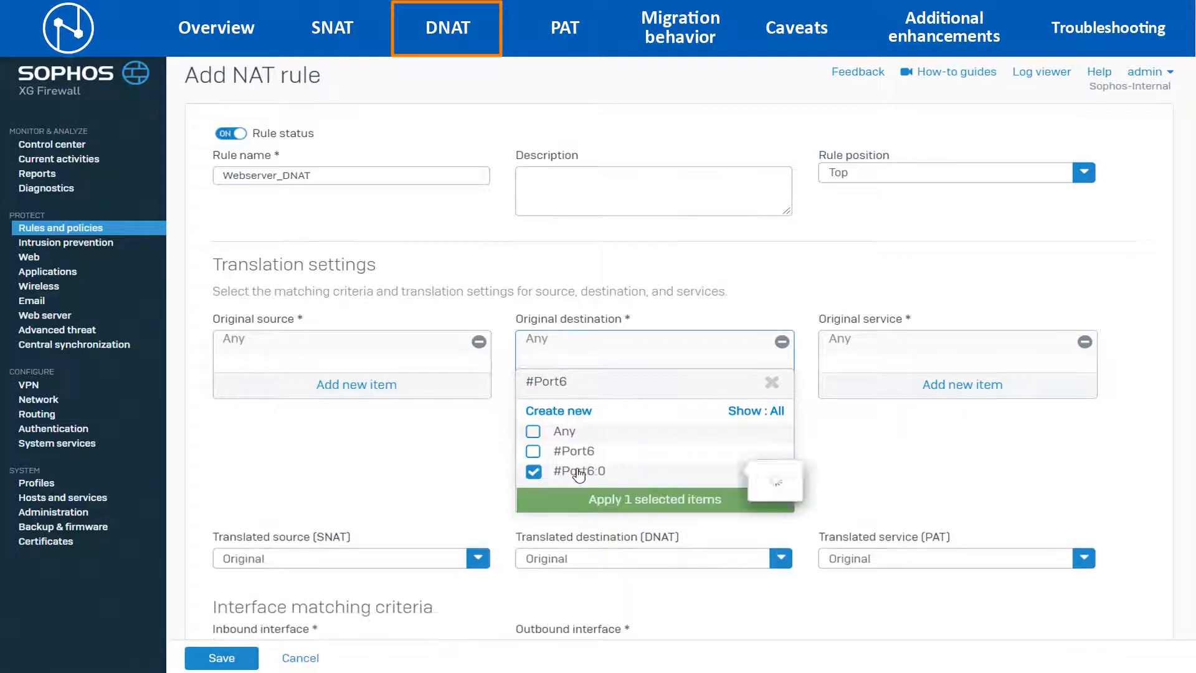
pyautogui.click(589, 501)
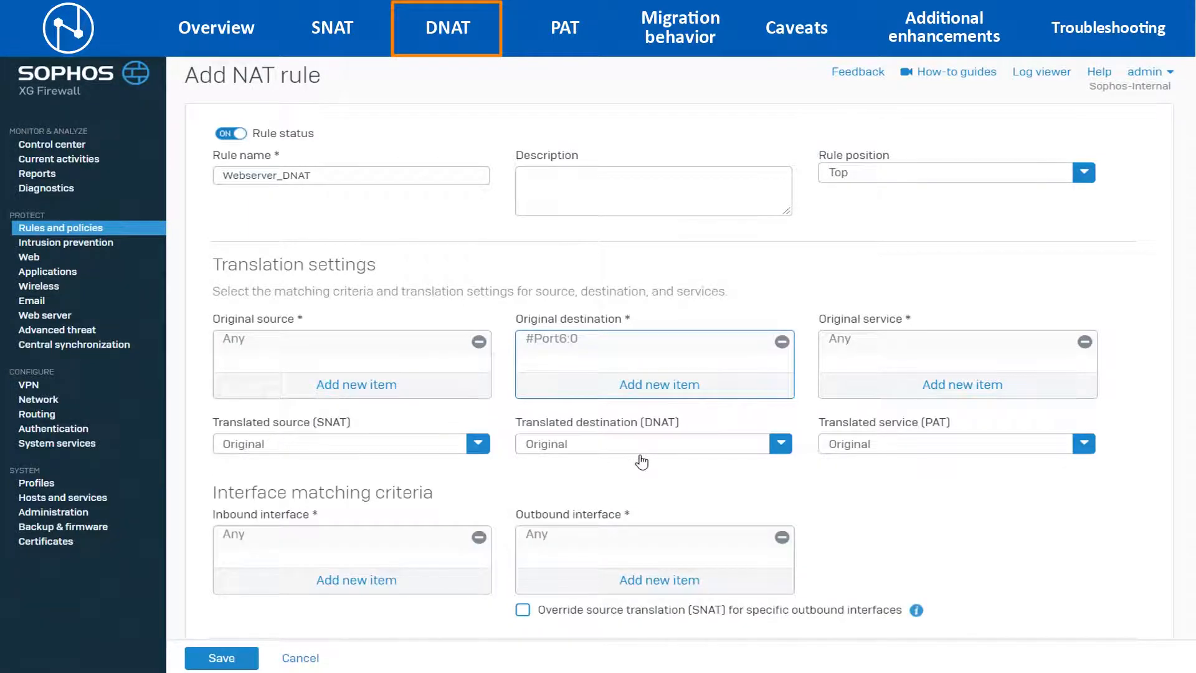
# Create an IP host named Webserver with address 172.16.16.32 as the NAT rule's translated destination
pyautogui.click(780, 443)
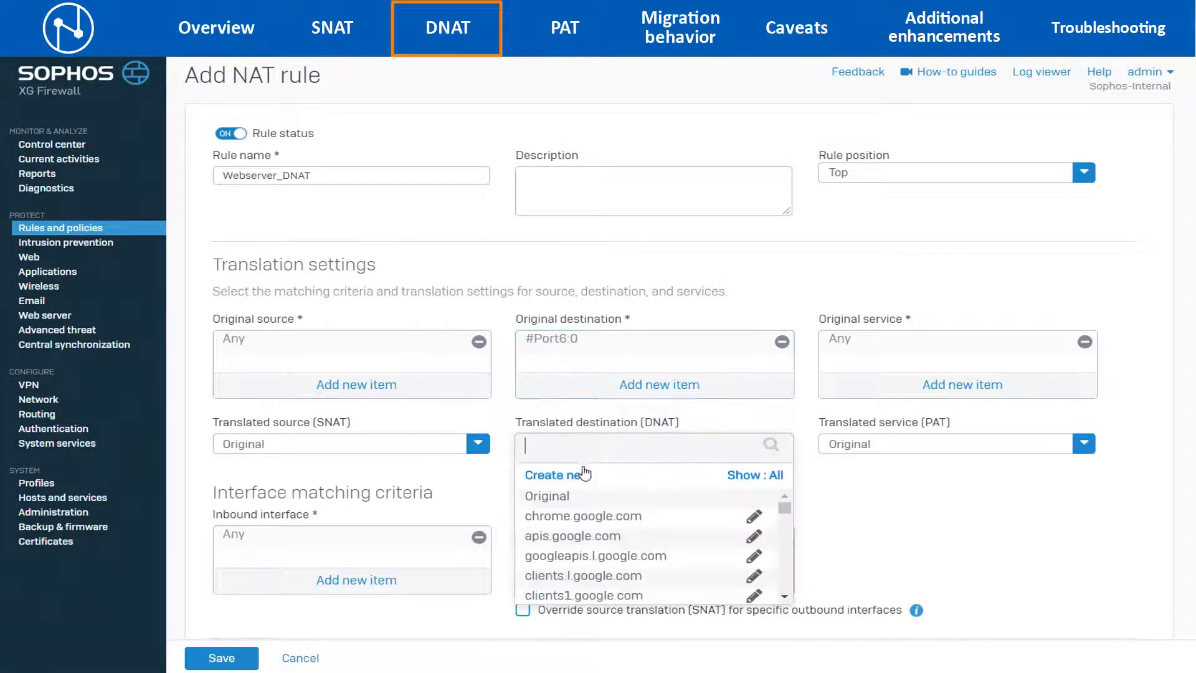
pyautogui.moveTo(572, 480)
pyautogui.click(567, 506)
pyautogui.write('W')
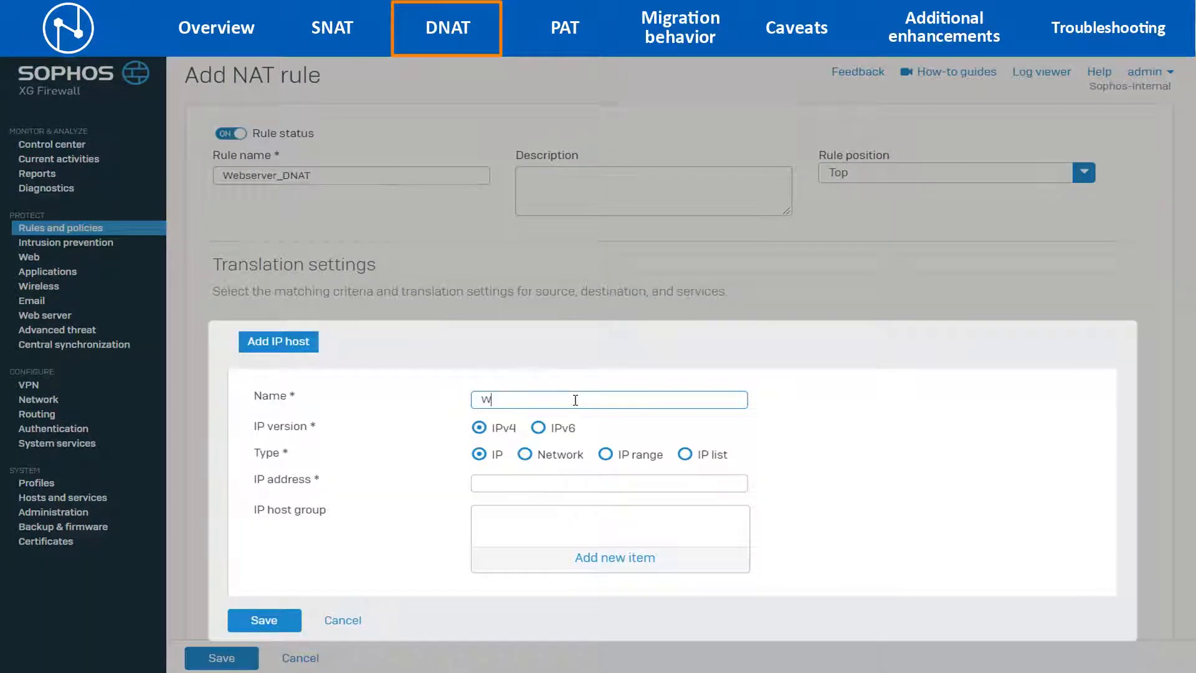
pyautogui.write('ebserver')
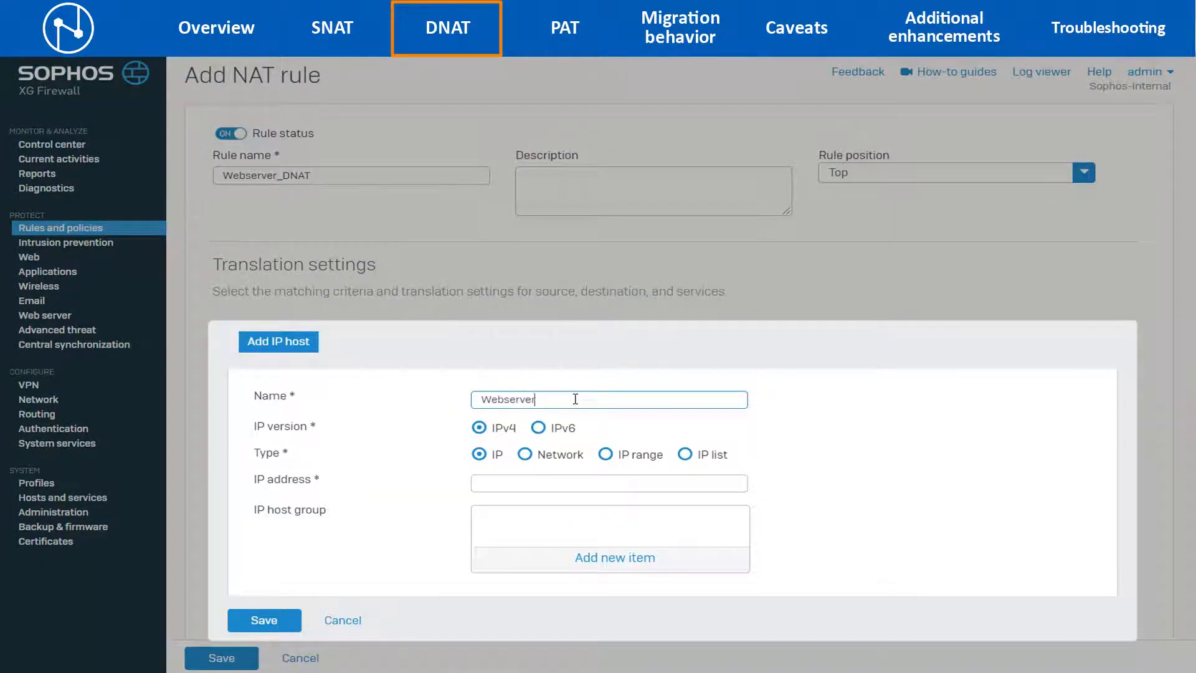
pyautogui.click(552, 488)
pyautogui.write('172.16.16.32')
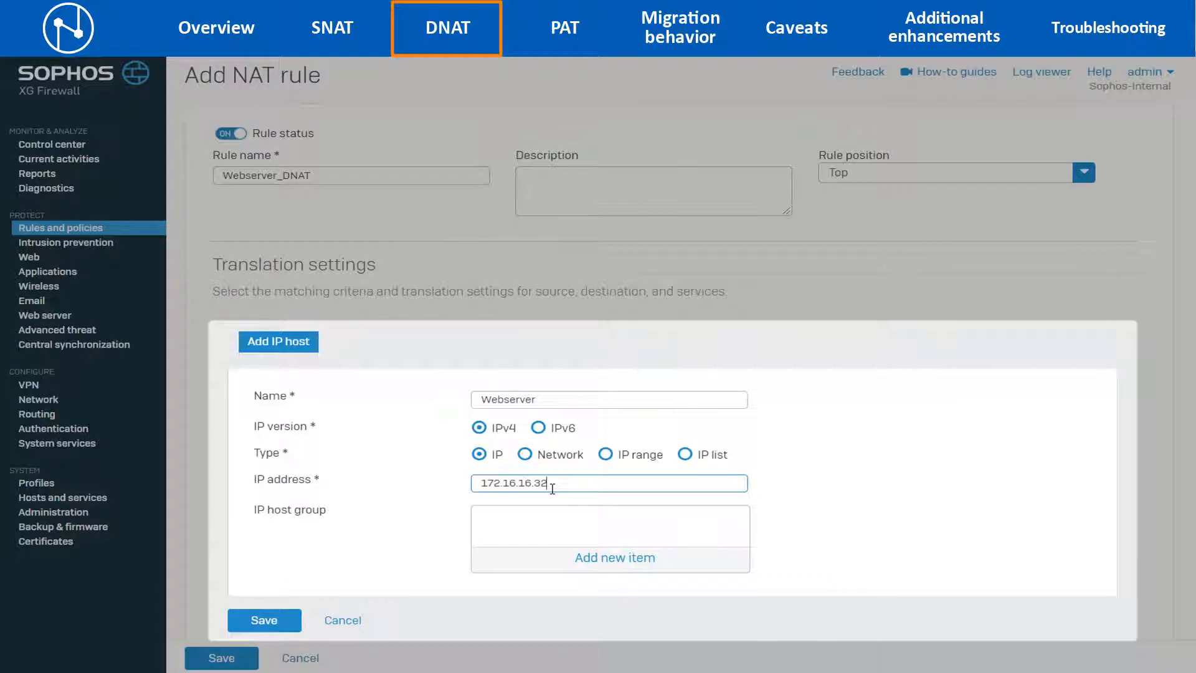
pyautogui.click(266, 623)
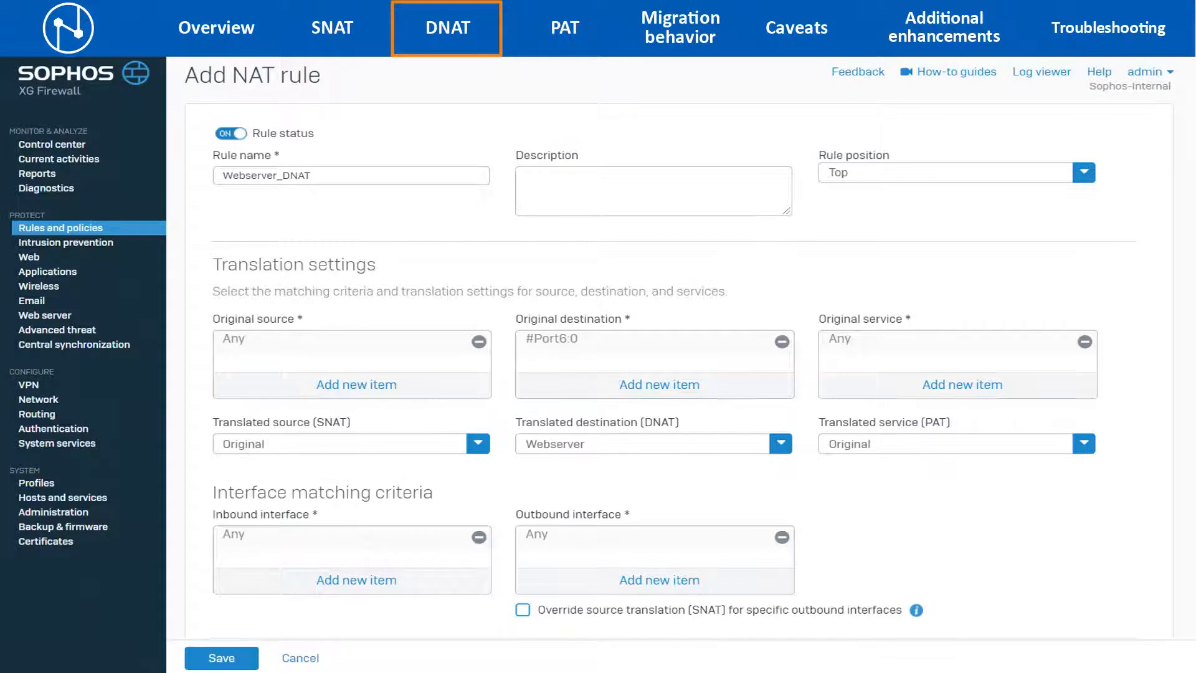
# Set the NAT rule's original service to HTTPS in place of Any
pyautogui.click(959, 387)
pyautogui.click(852, 432)
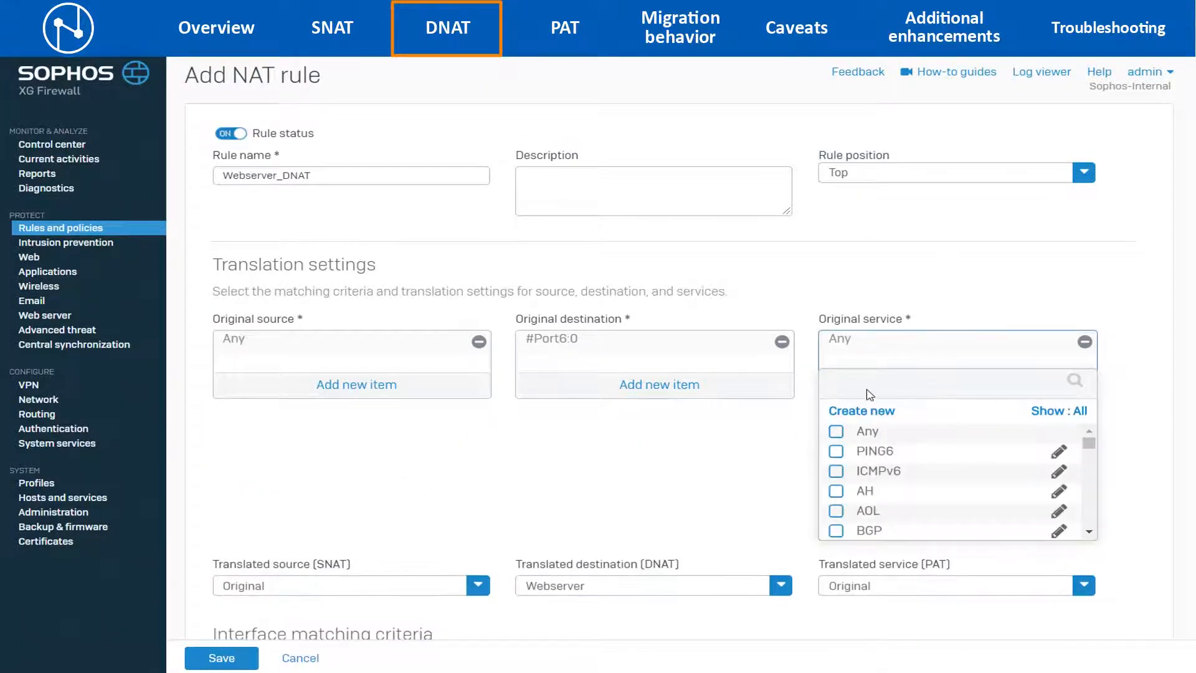
pyautogui.write('Htt')
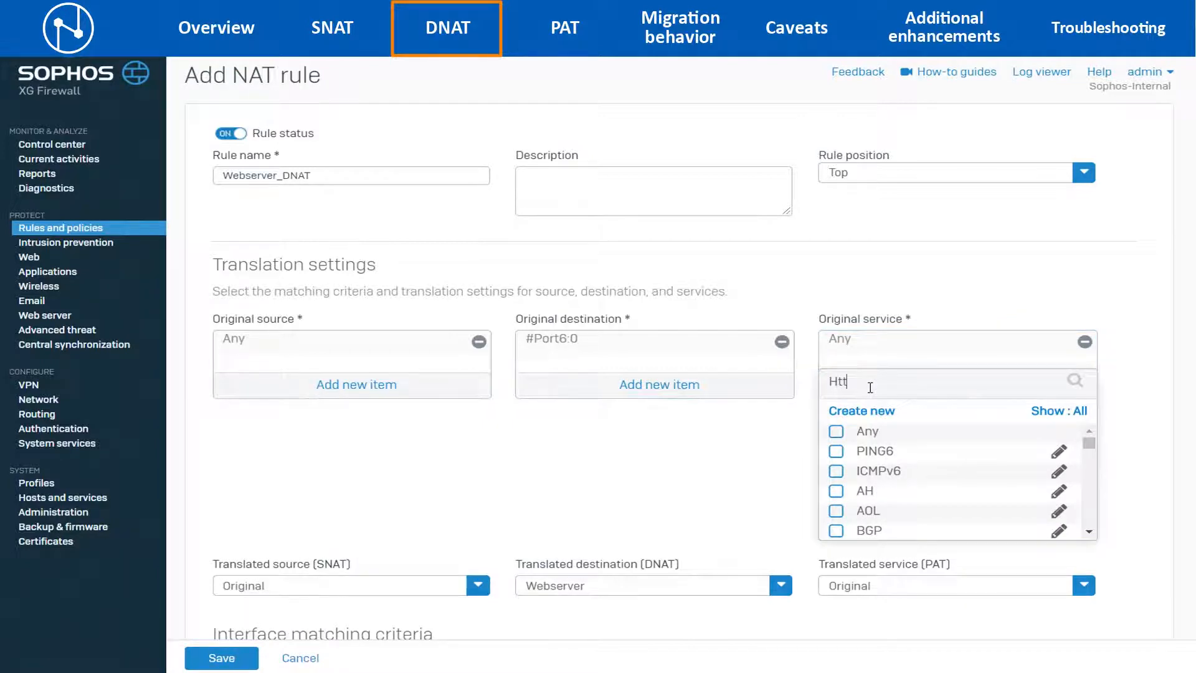
pyautogui.click(880, 479)
pyautogui.click(879, 497)
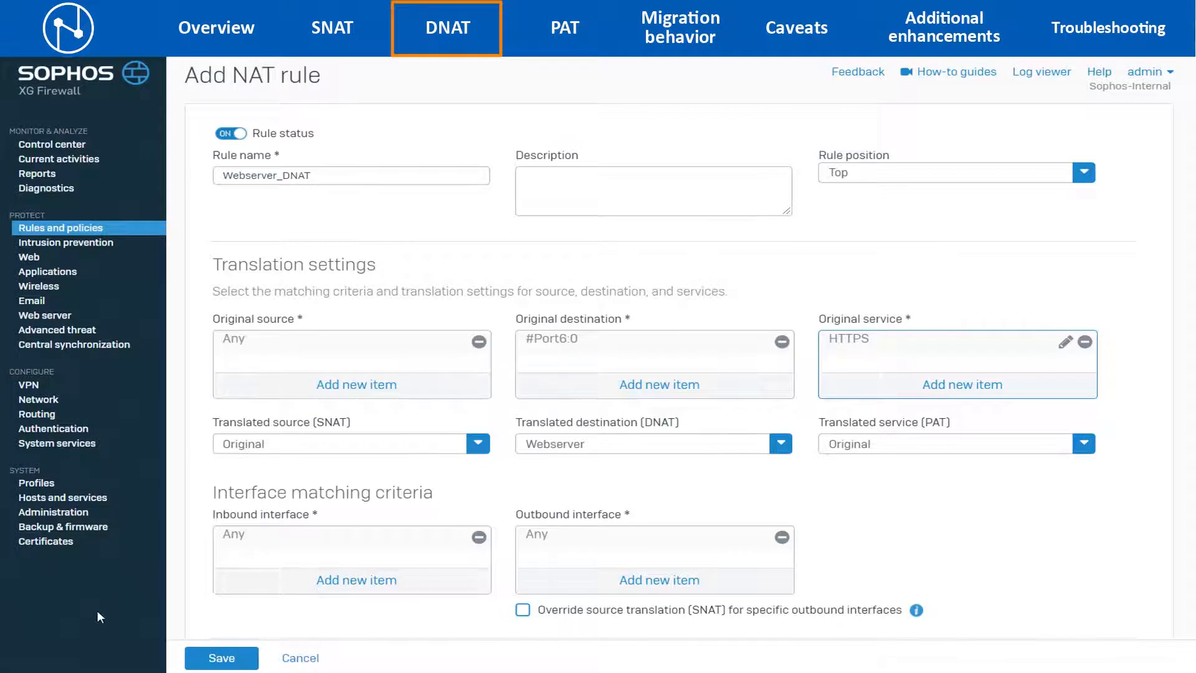
# Set the NAT rule's inbound interface to Port6 and save the rule
pyautogui.click(322, 589)
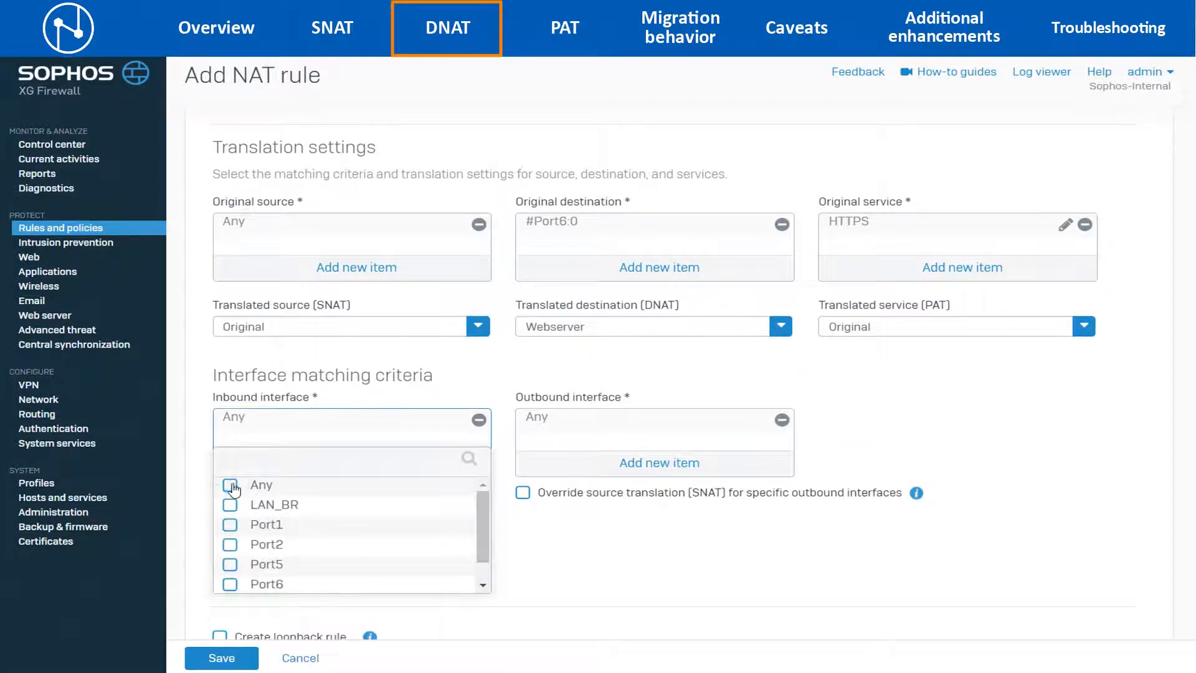
pyautogui.click(442, 586)
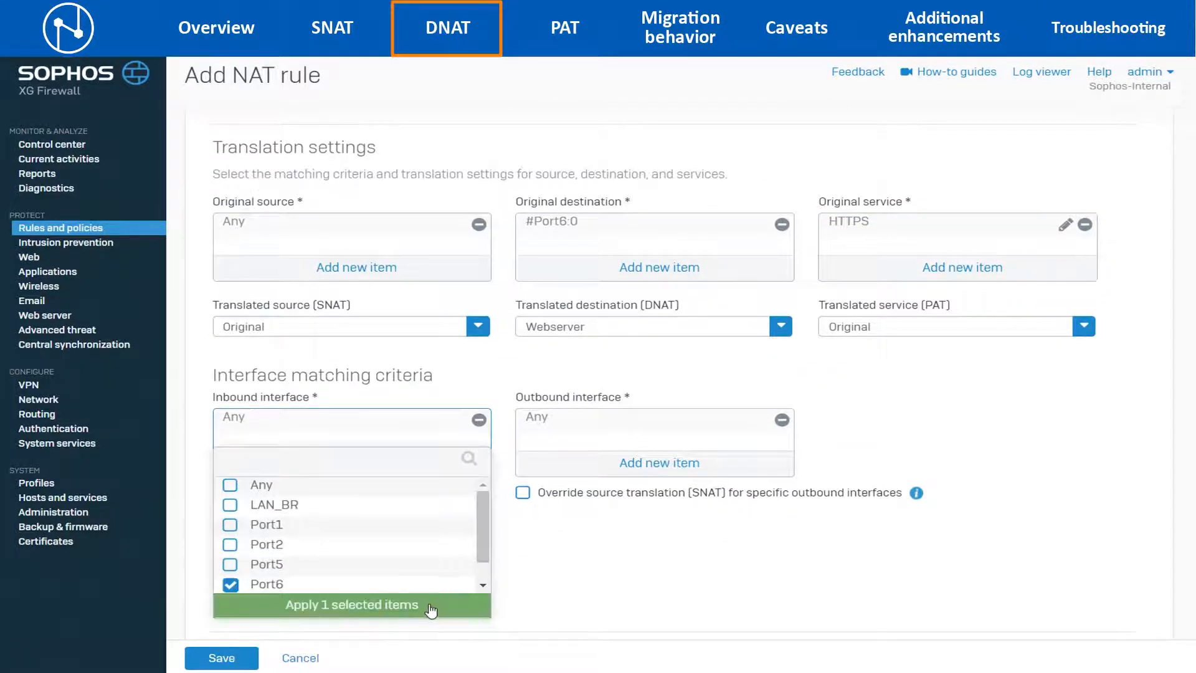
pyautogui.click(431, 612)
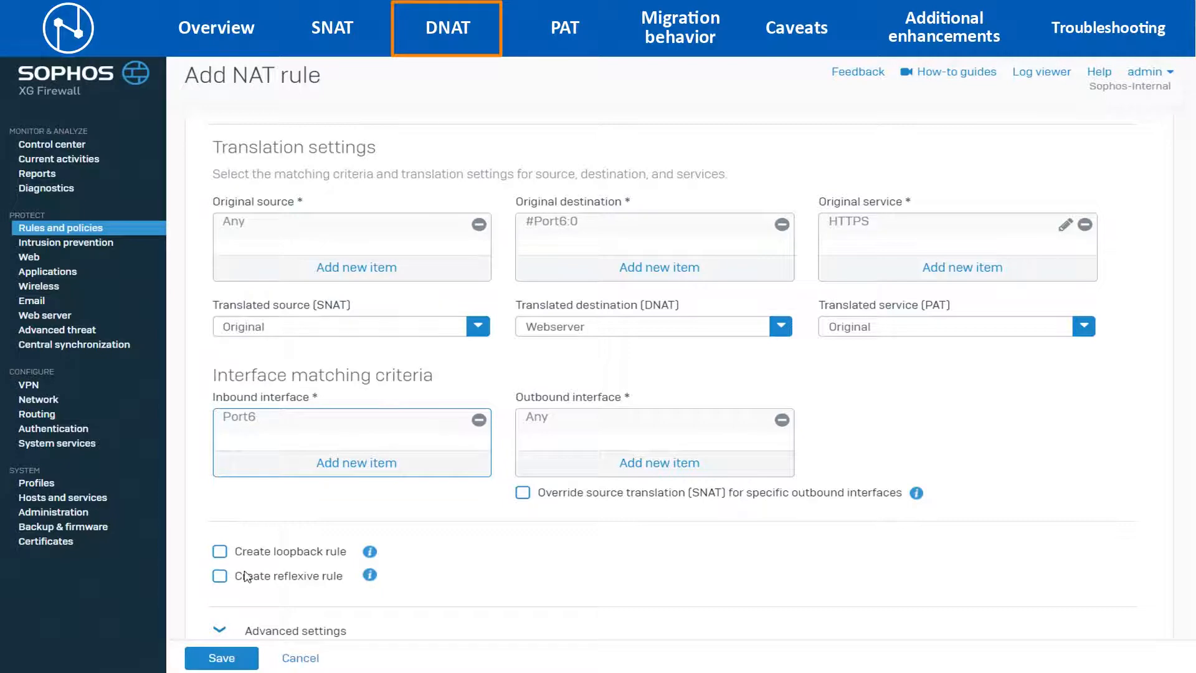
pyautogui.click(227, 662)
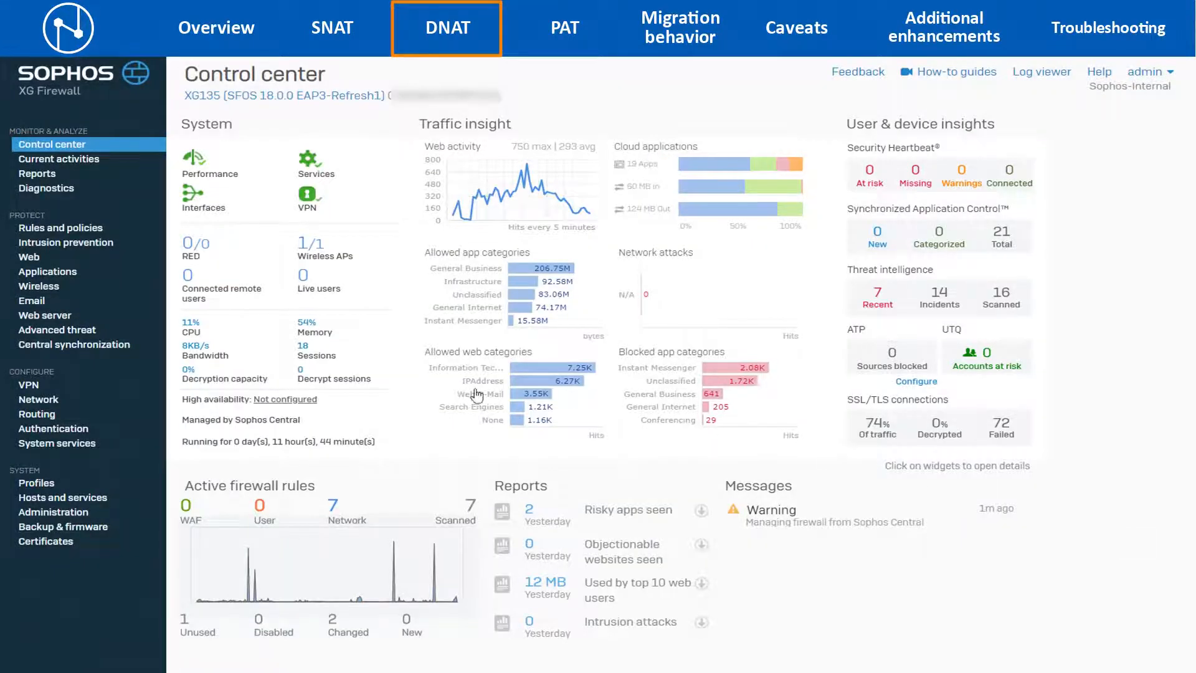
# Start a new NAT rule in the NAT rules, name it Webserver and set its rule position to Top
pyautogui.click(107, 229)
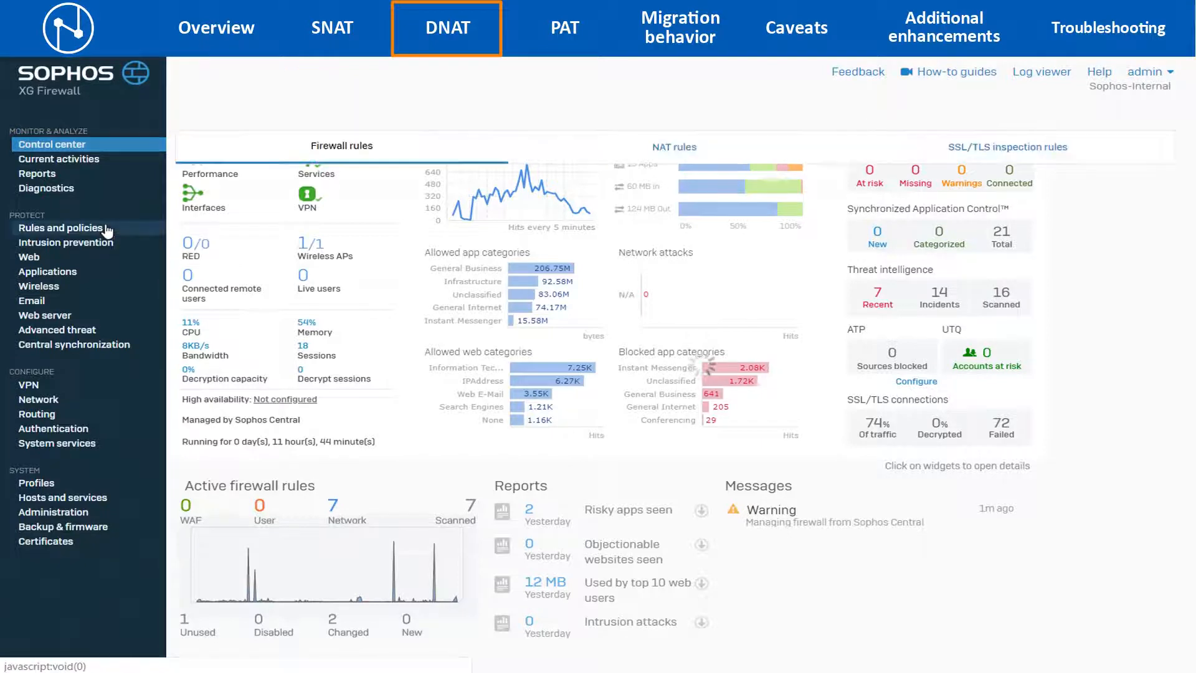
pyautogui.click(676, 159)
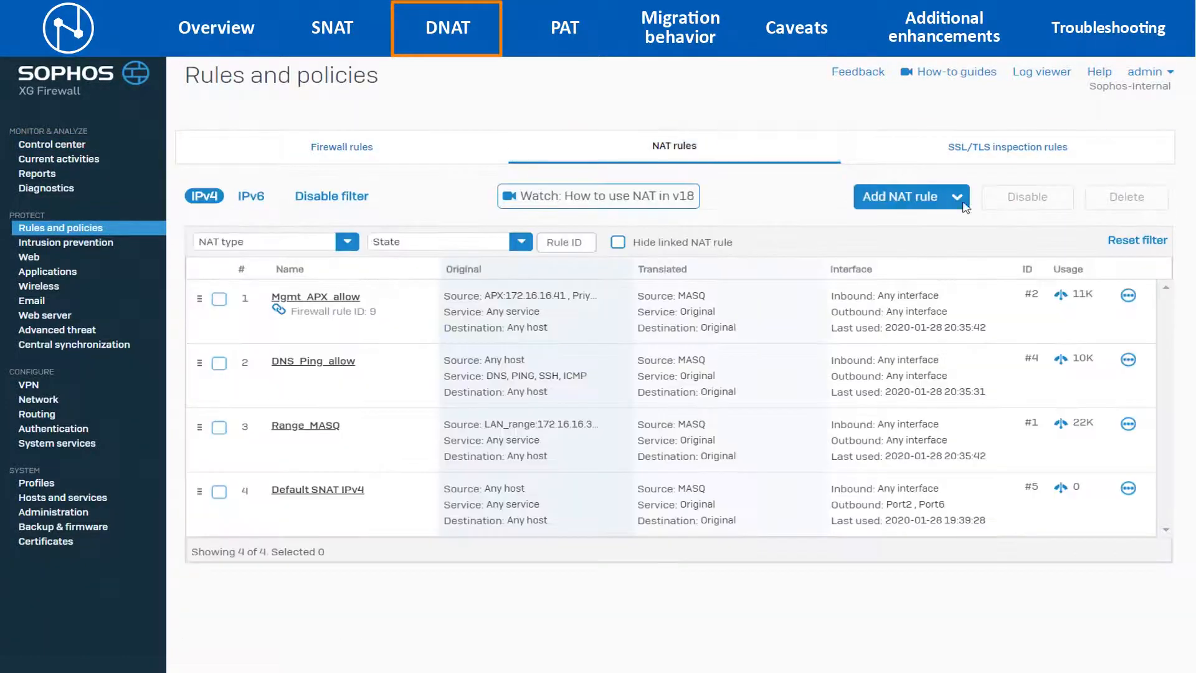
pyautogui.moveTo(945, 207)
pyautogui.click(903, 236)
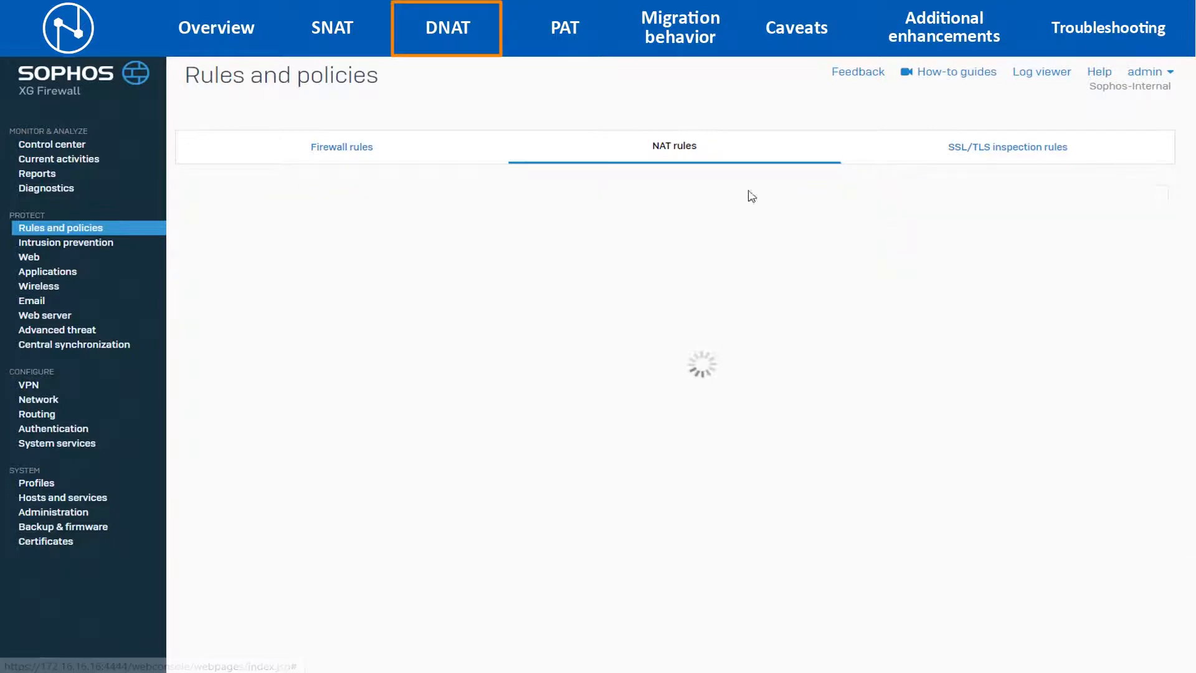
pyautogui.click(461, 178)
pyautogui.write('Webserver')
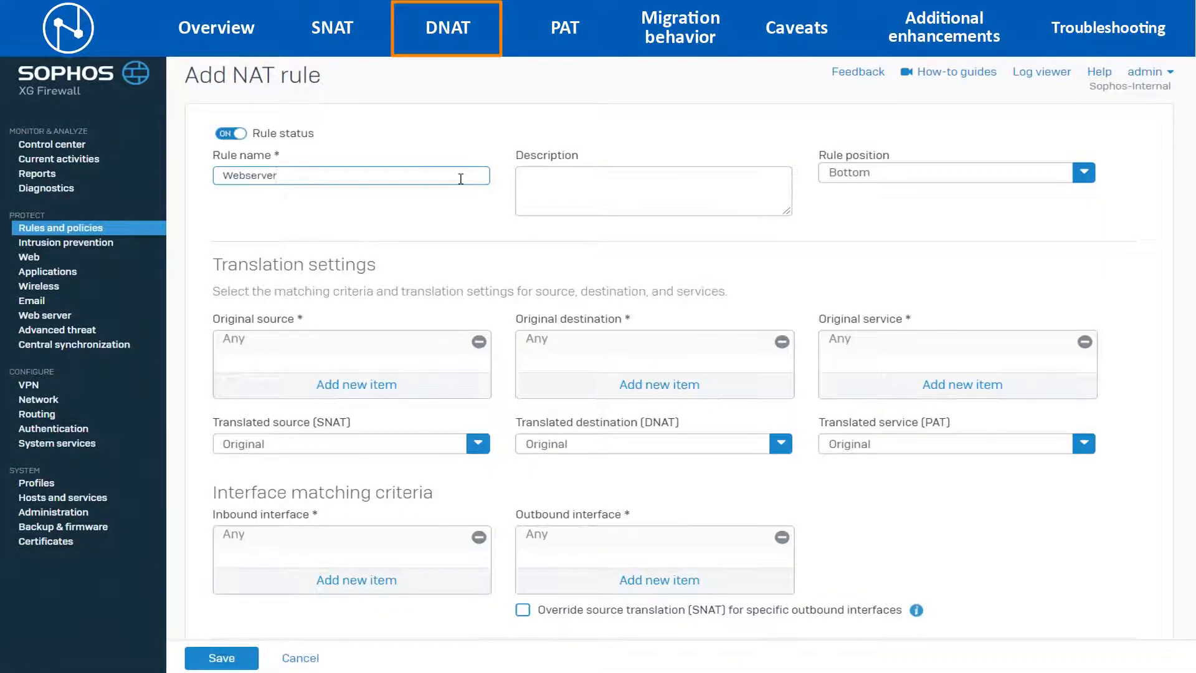
pyautogui.click(861, 178)
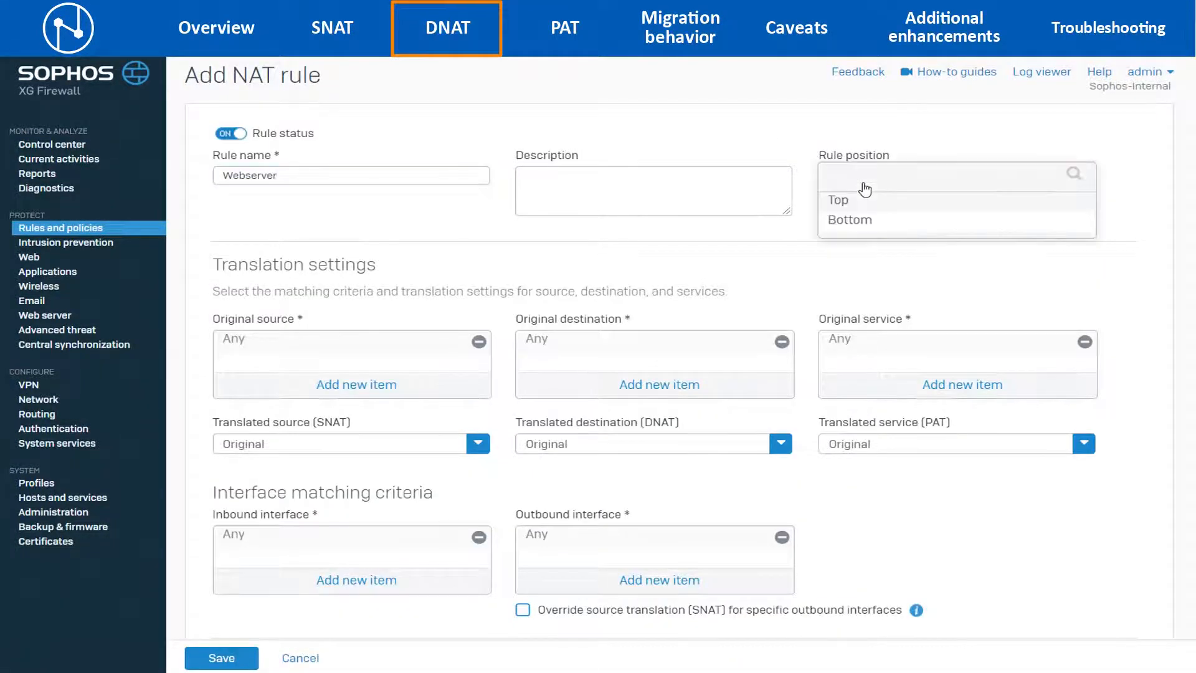
pyautogui.click(847, 202)
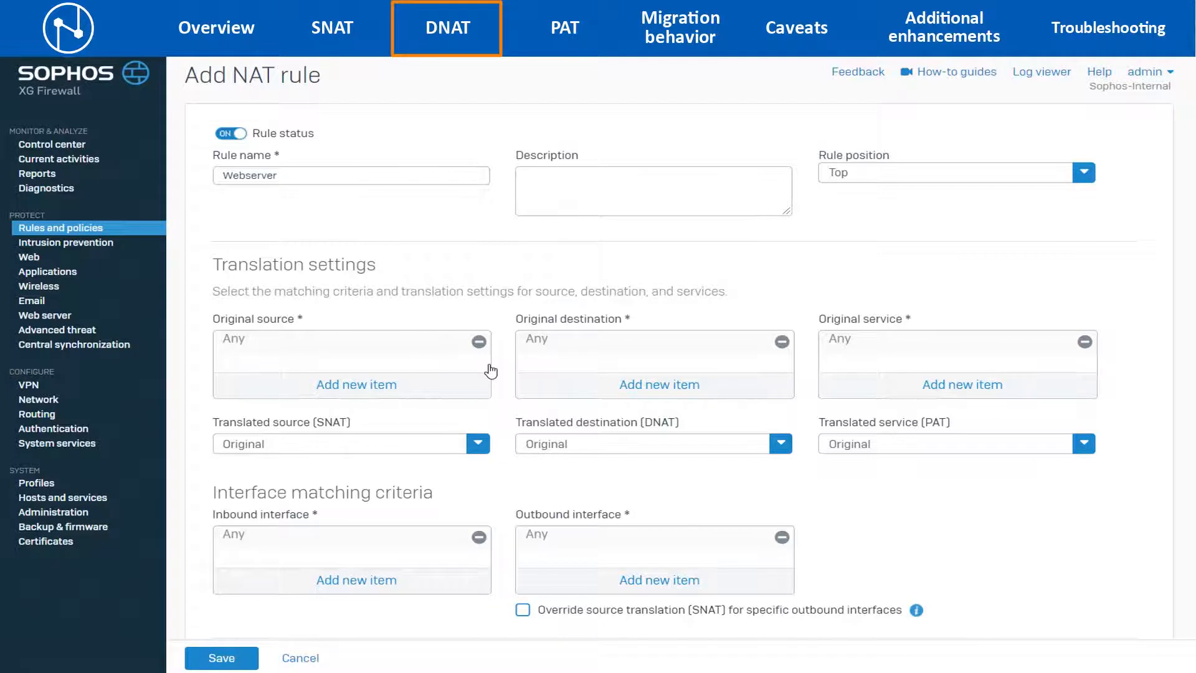
# Set the NAT rule's original destination to #Port6:0 in place of Any
pyautogui.click(596, 389)
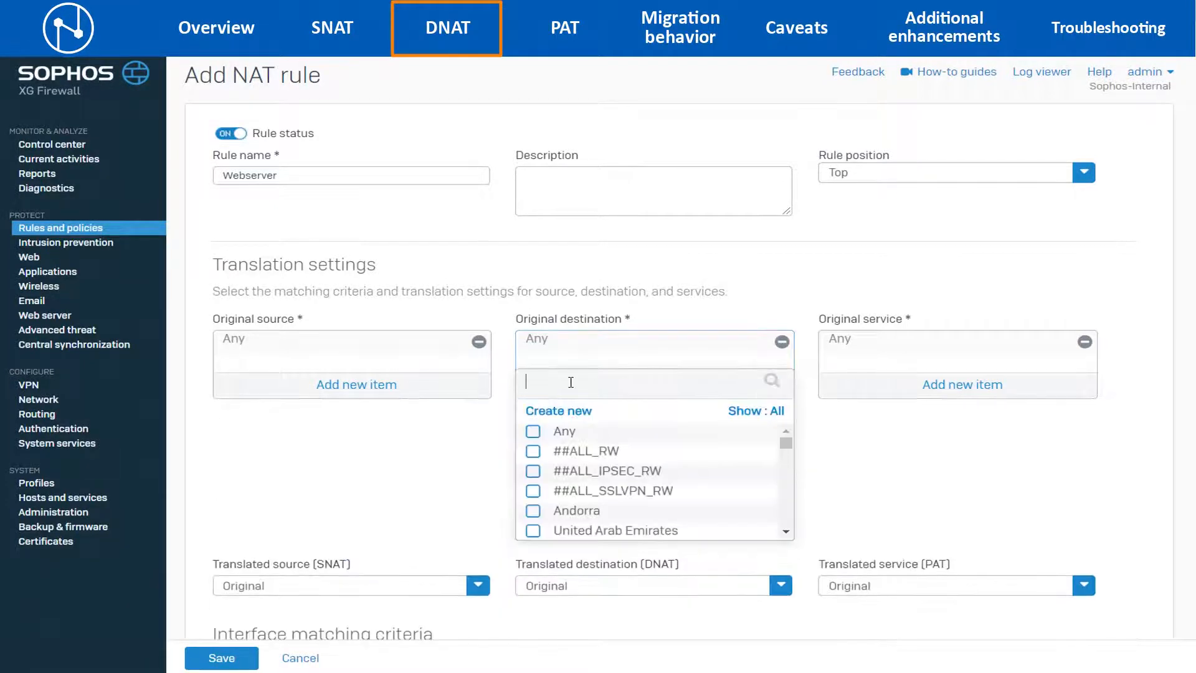
pyautogui.write('#port6')
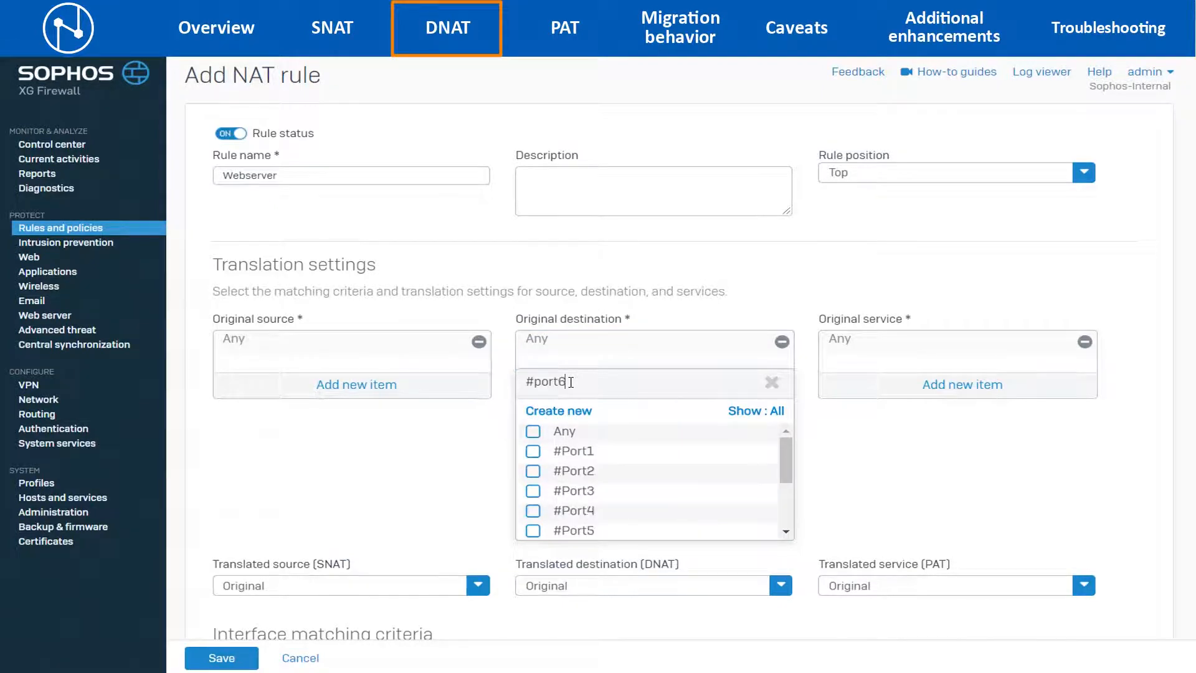
pyautogui.click(534, 472)
pyautogui.click(545, 503)
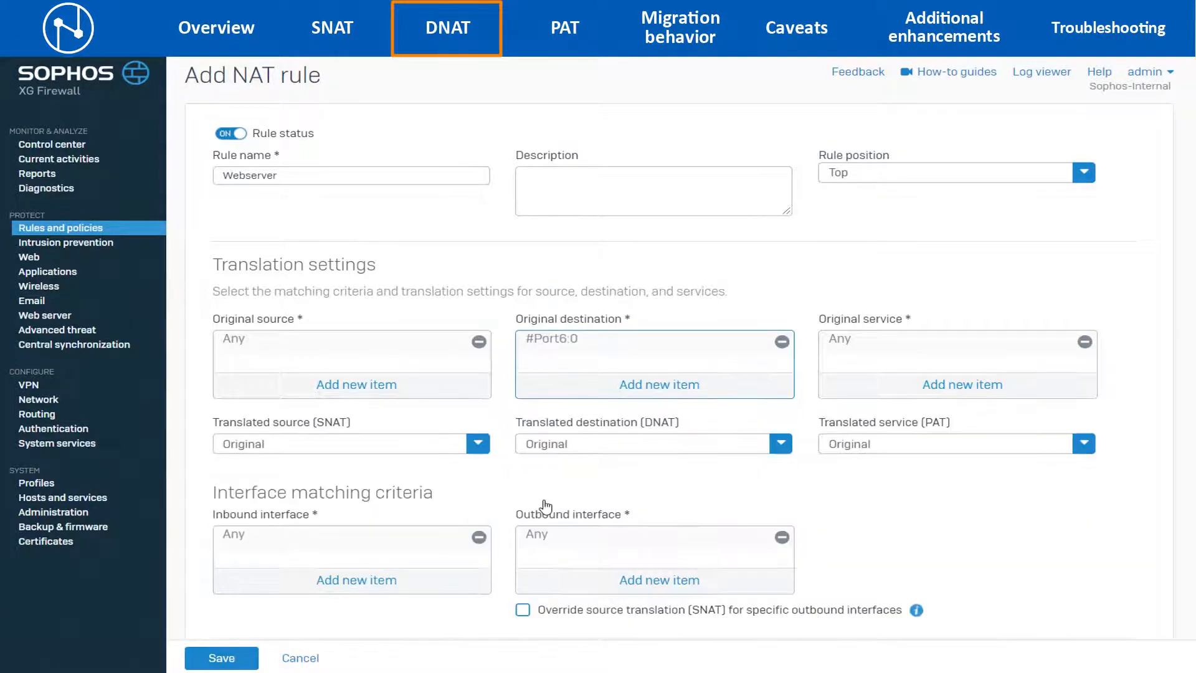
# Create an IPv4 IP list host named Webservers with 172.16.16.41, 172.16.16.42 and 172.16.16.43 as the NAT rule's translated destination
pyautogui.click(628, 449)
pyautogui.click(554, 477)
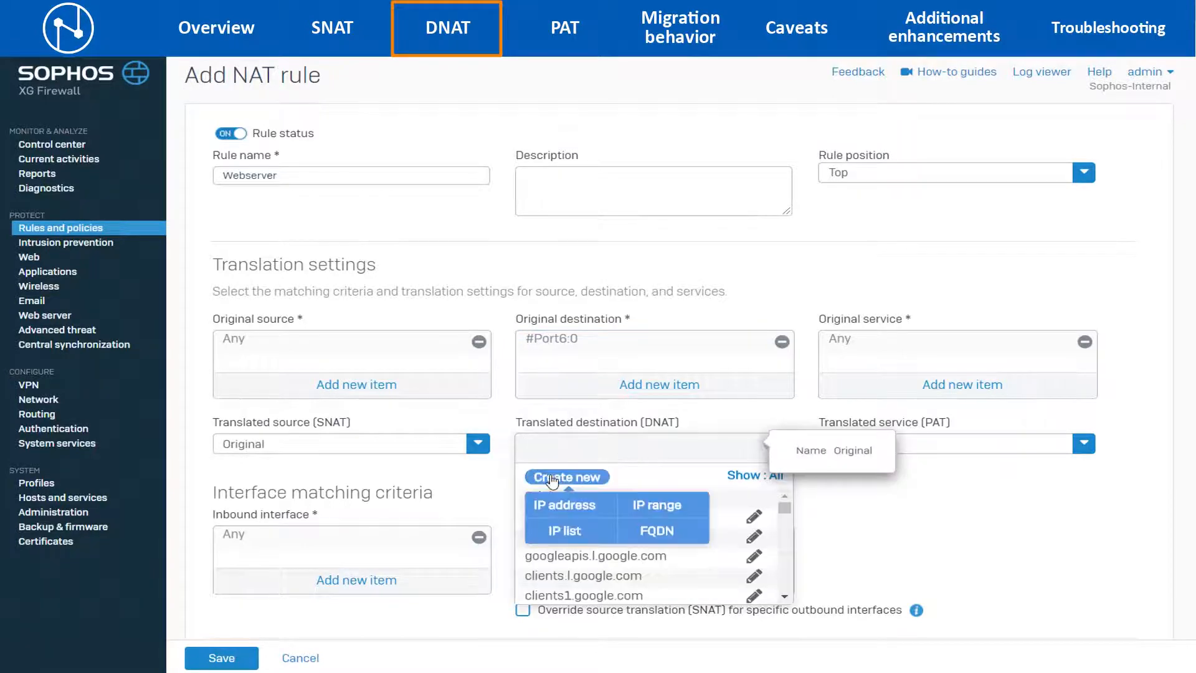
pyautogui.click(563, 529)
pyautogui.write('Webservers')
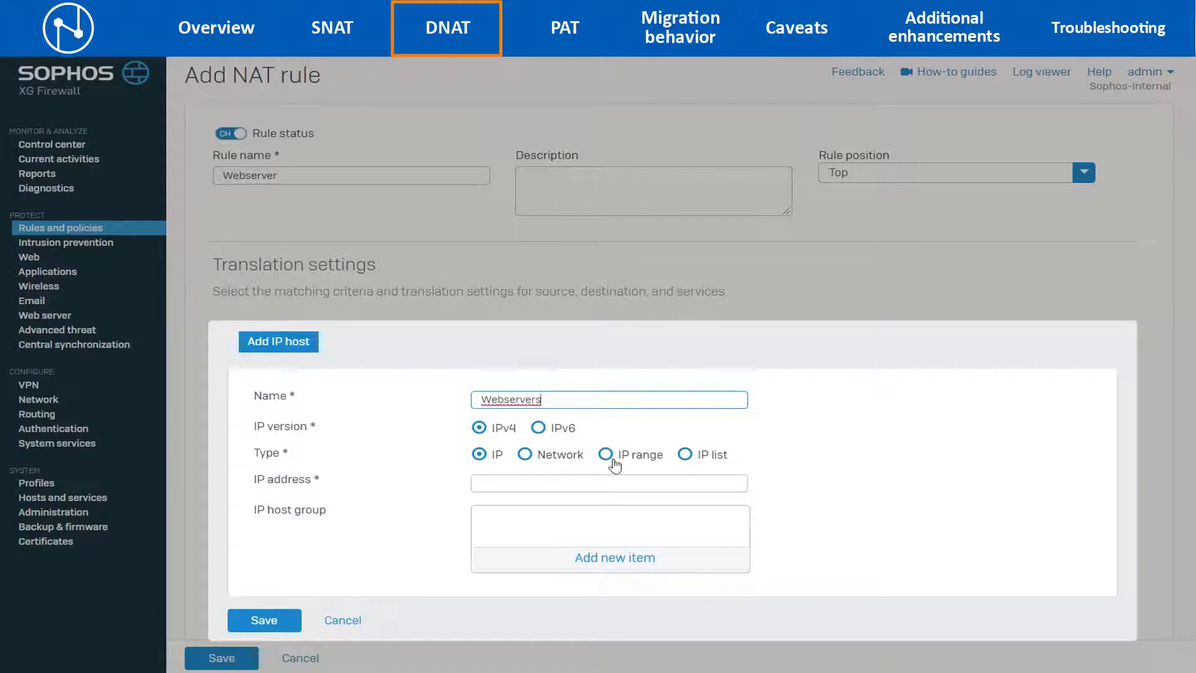
pyautogui.click(683, 454)
pyautogui.click(654, 484)
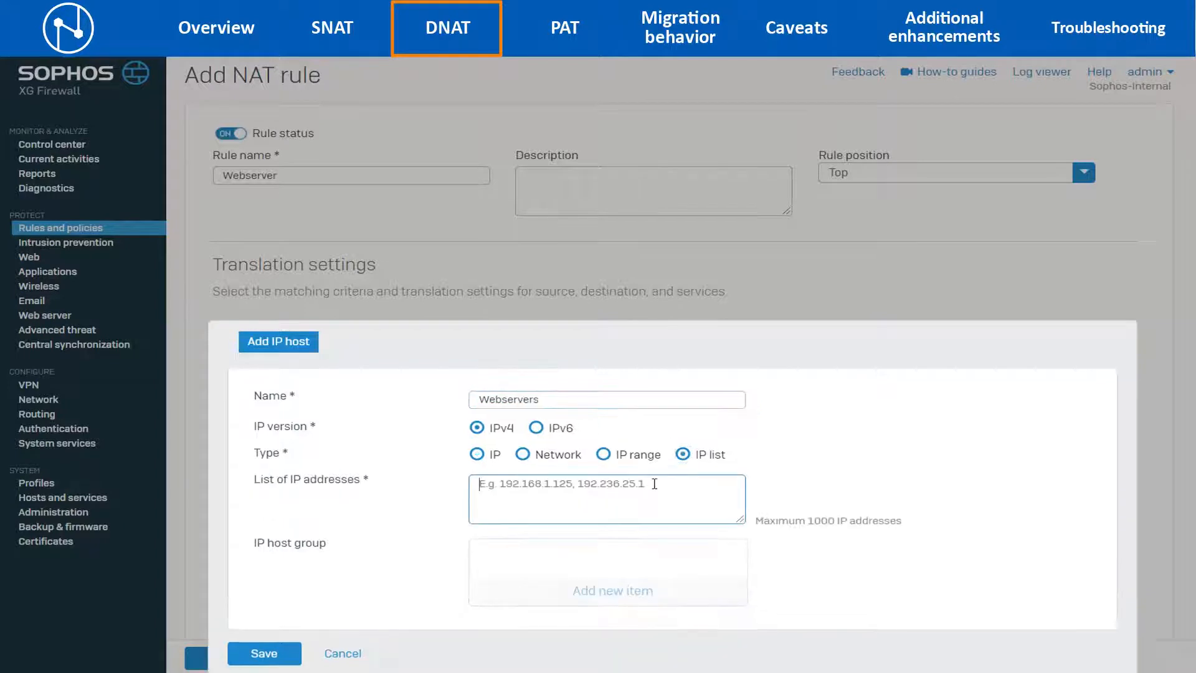
pyautogui.write('172.16.16.')
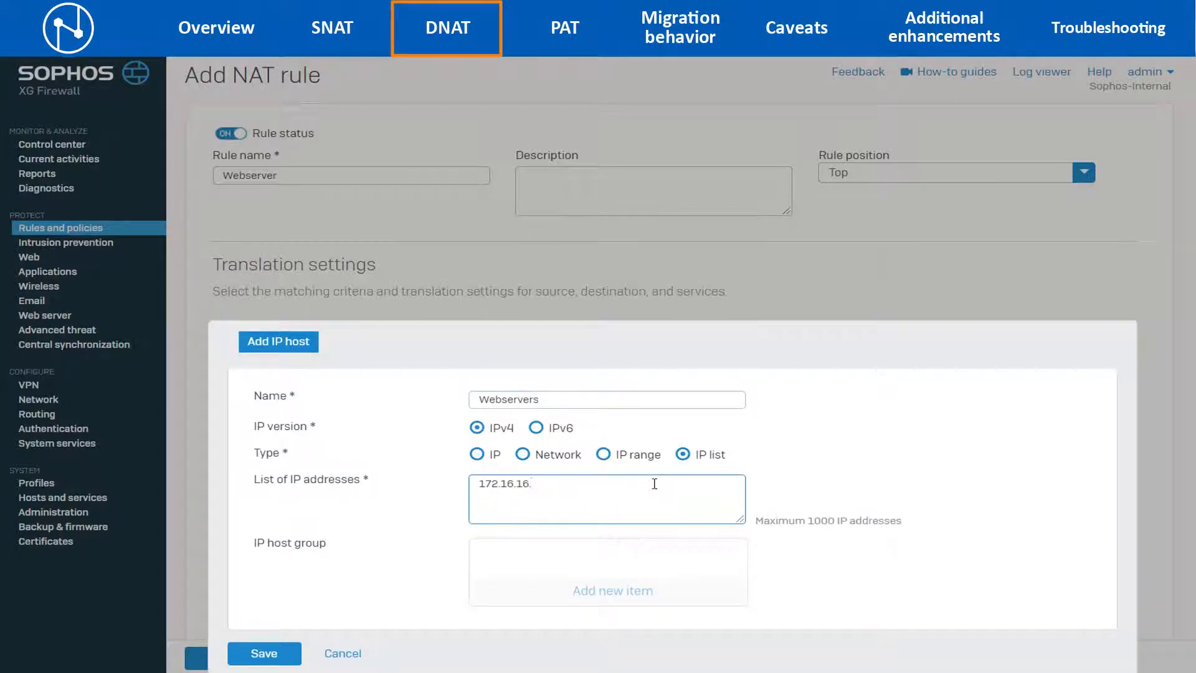
pyautogui.write('41,172.16.16.42,172.16.16.43')
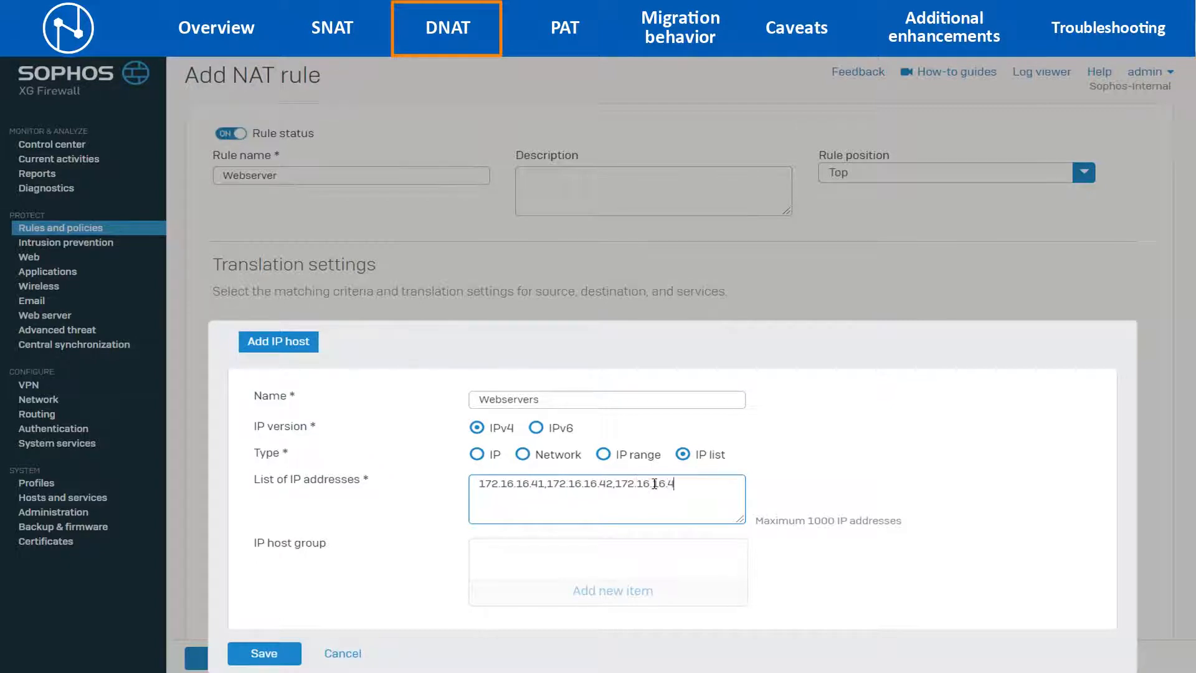
pyautogui.click(268, 654)
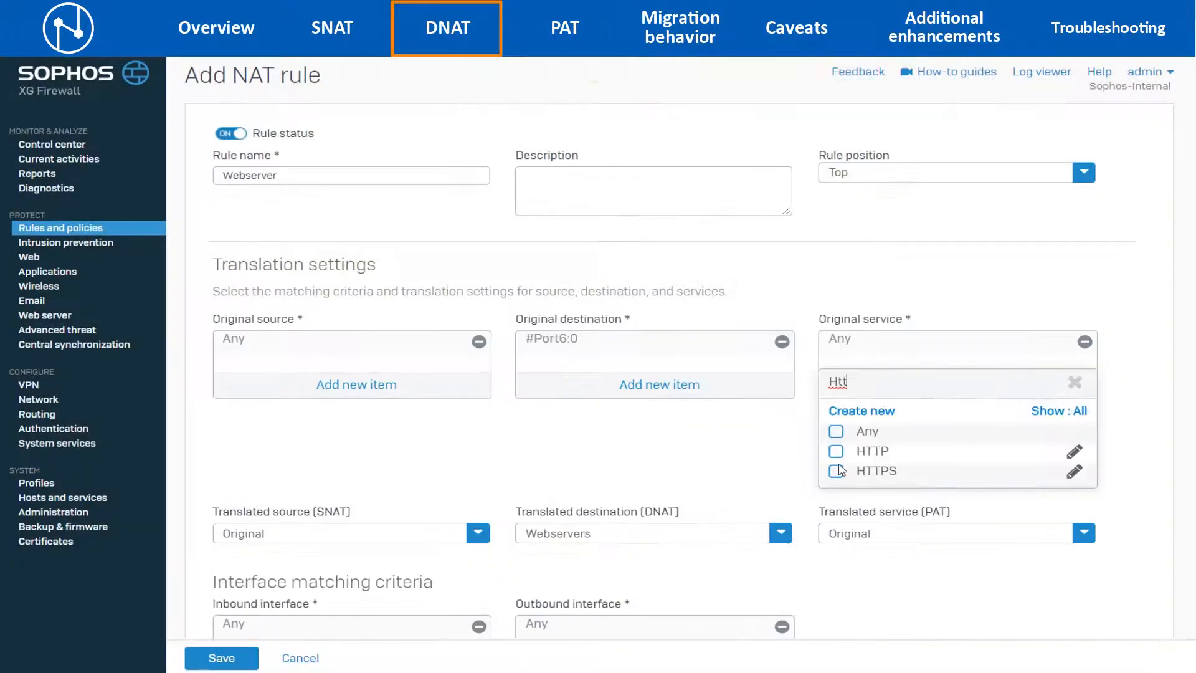
# Set the NAT rule's original service to HTTPS and its inbound interface to Port6, replacing Any in both
pyautogui.click(837, 471)
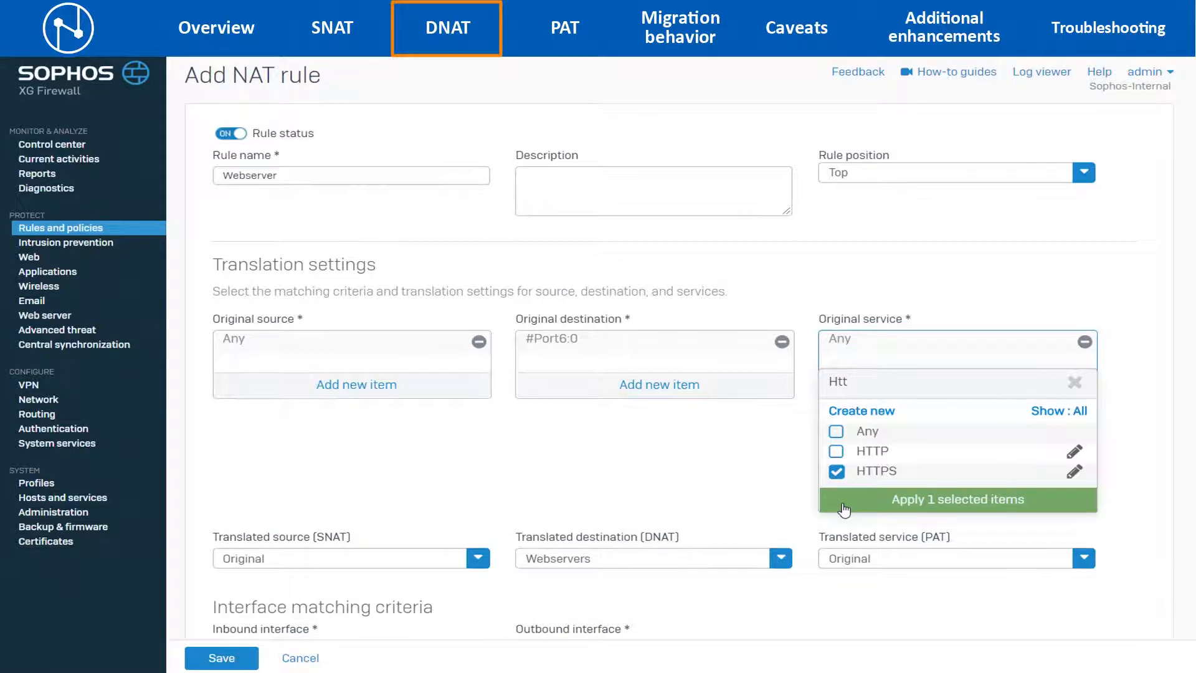
pyautogui.click(844, 506)
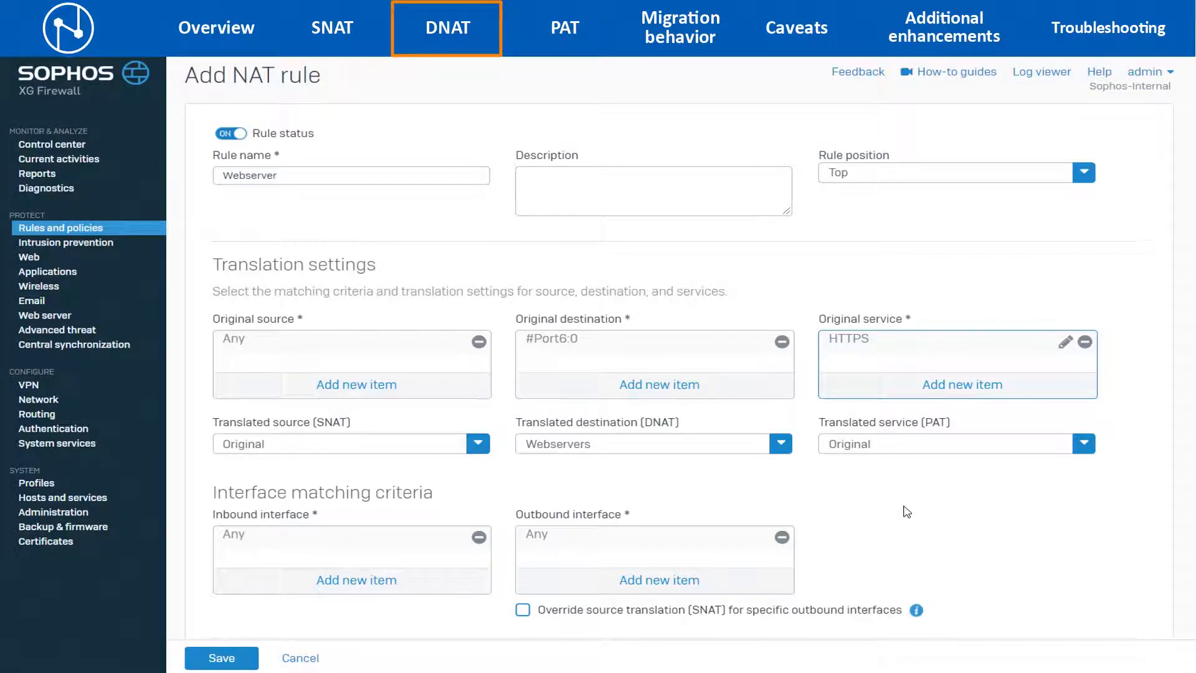
pyautogui.click(343, 580)
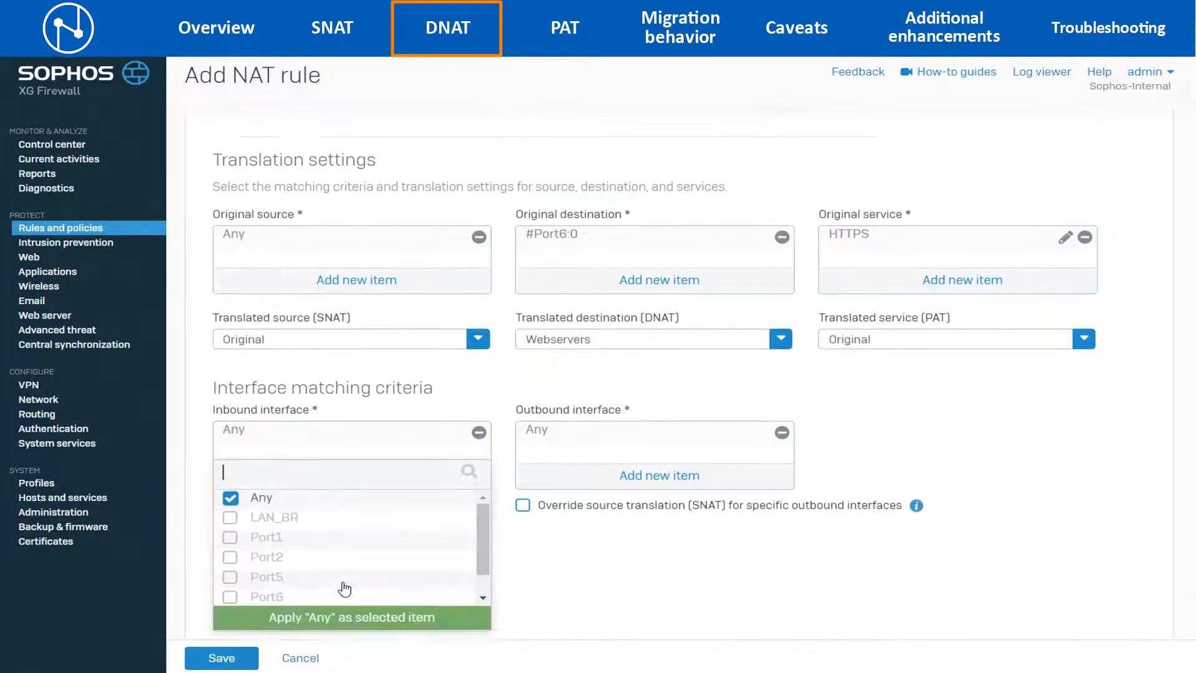
pyautogui.click(230, 485)
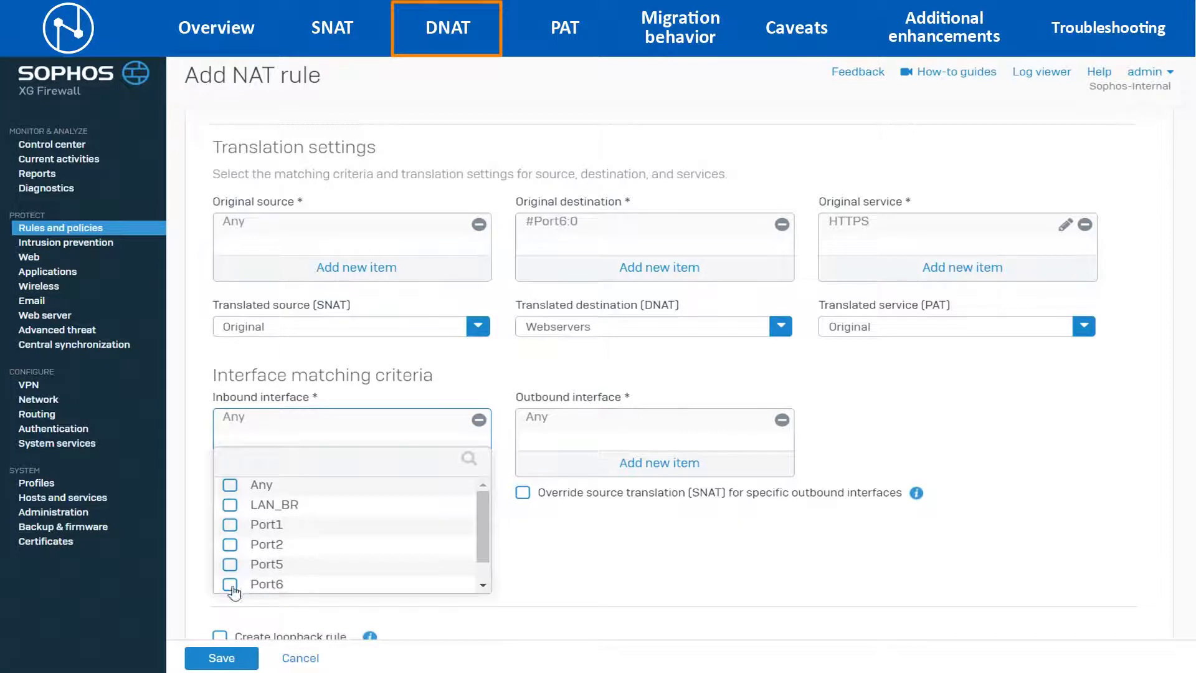
pyautogui.click(230, 585)
pyautogui.click(246, 609)
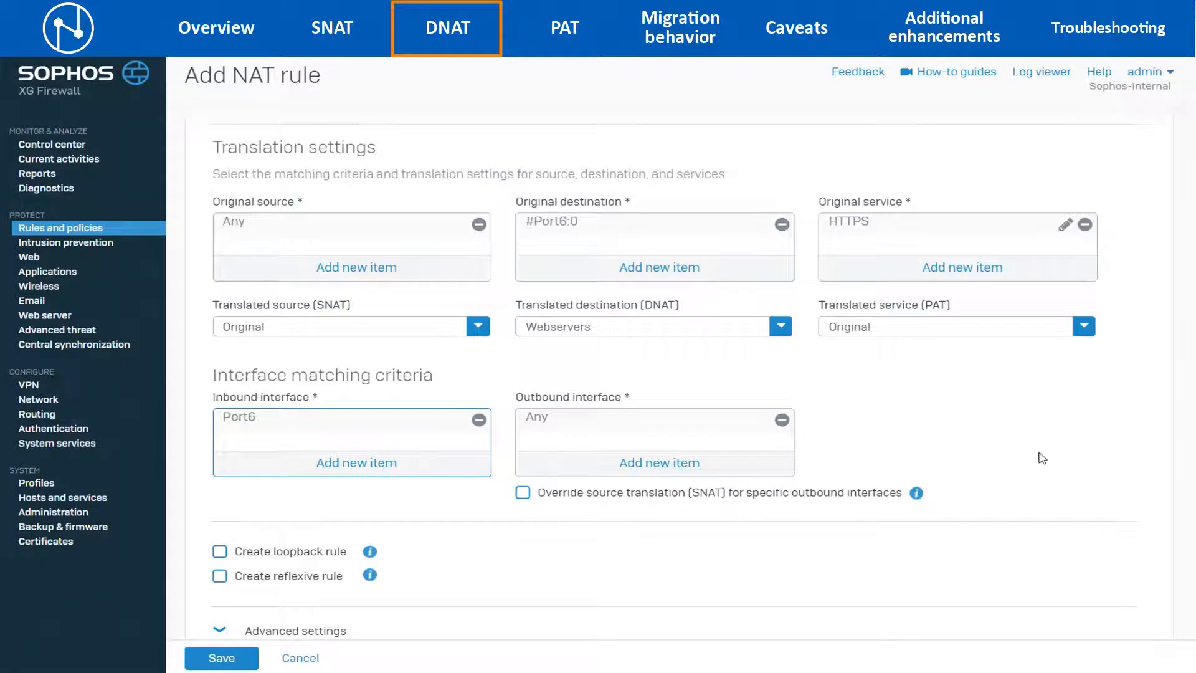
# Set the load balancing method in the NAT rule's advanced settings to Round-robin
pyautogui.scroll(-2, 677, 373)
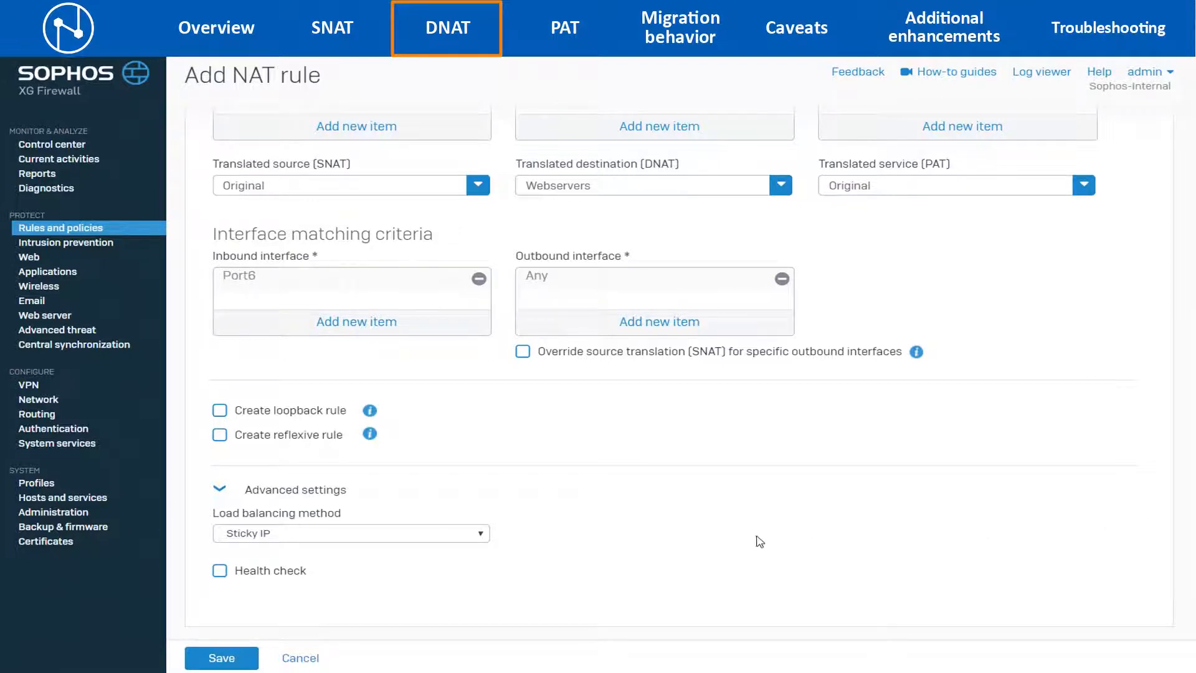
pyautogui.click(451, 534)
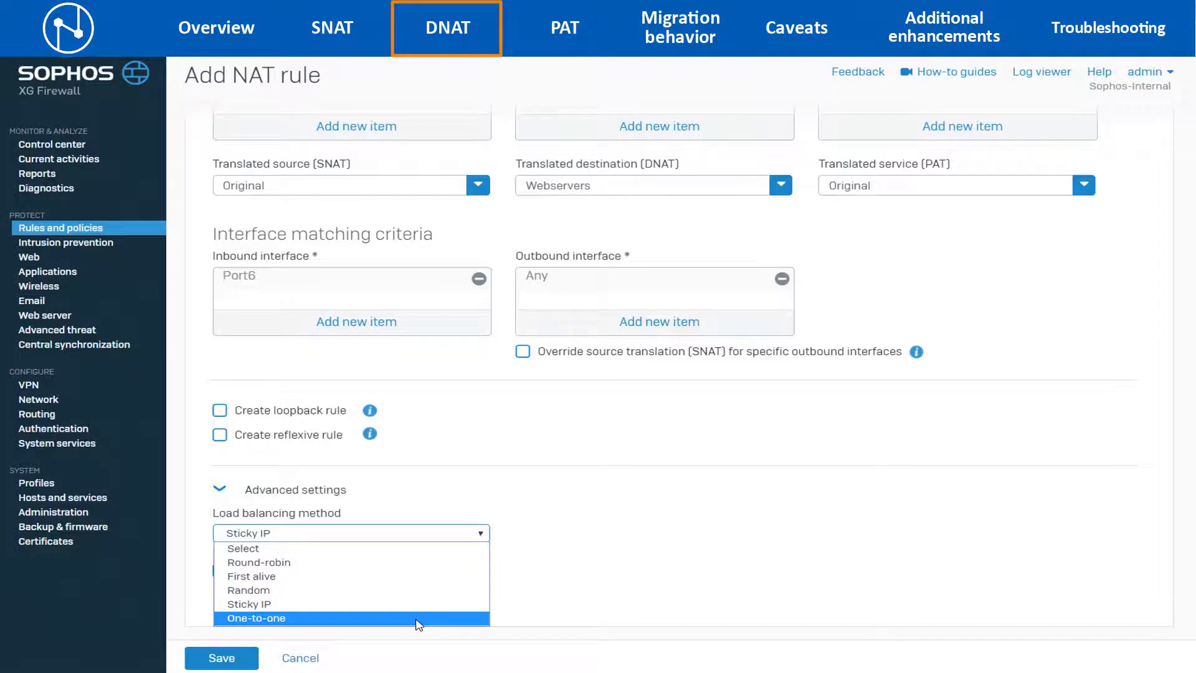
pyautogui.click(436, 562)
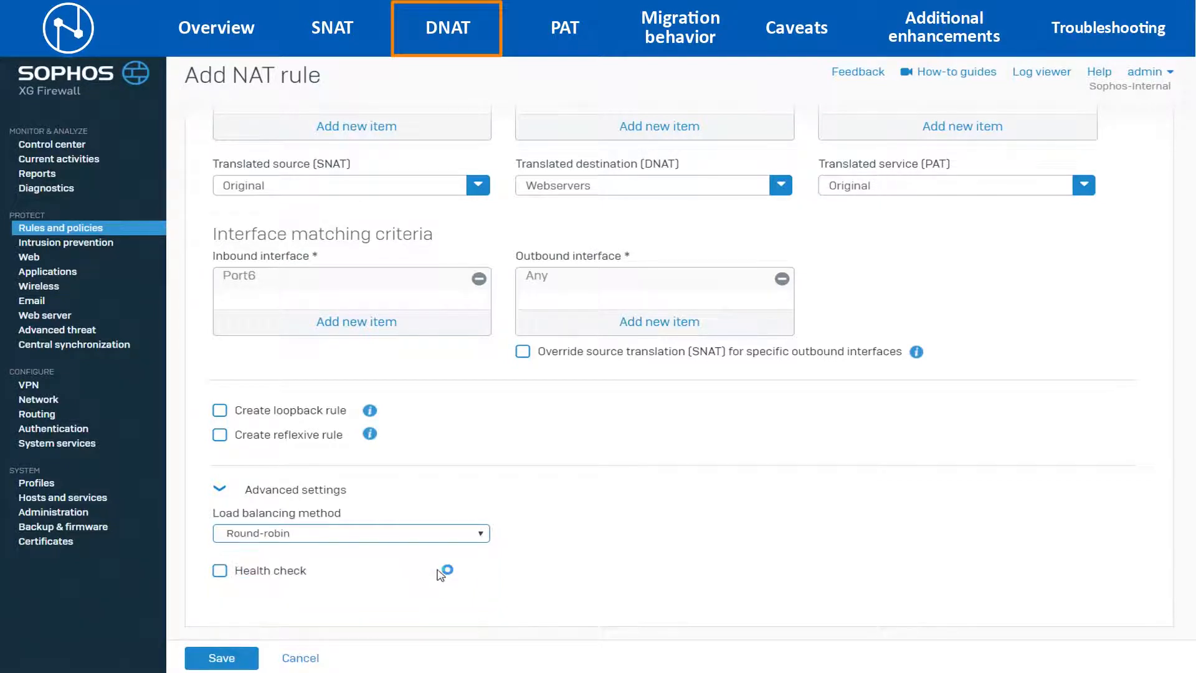
# Enable the NAT rule's health check with ICMP as the probe method and save the rule
pyautogui.click(220, 571)
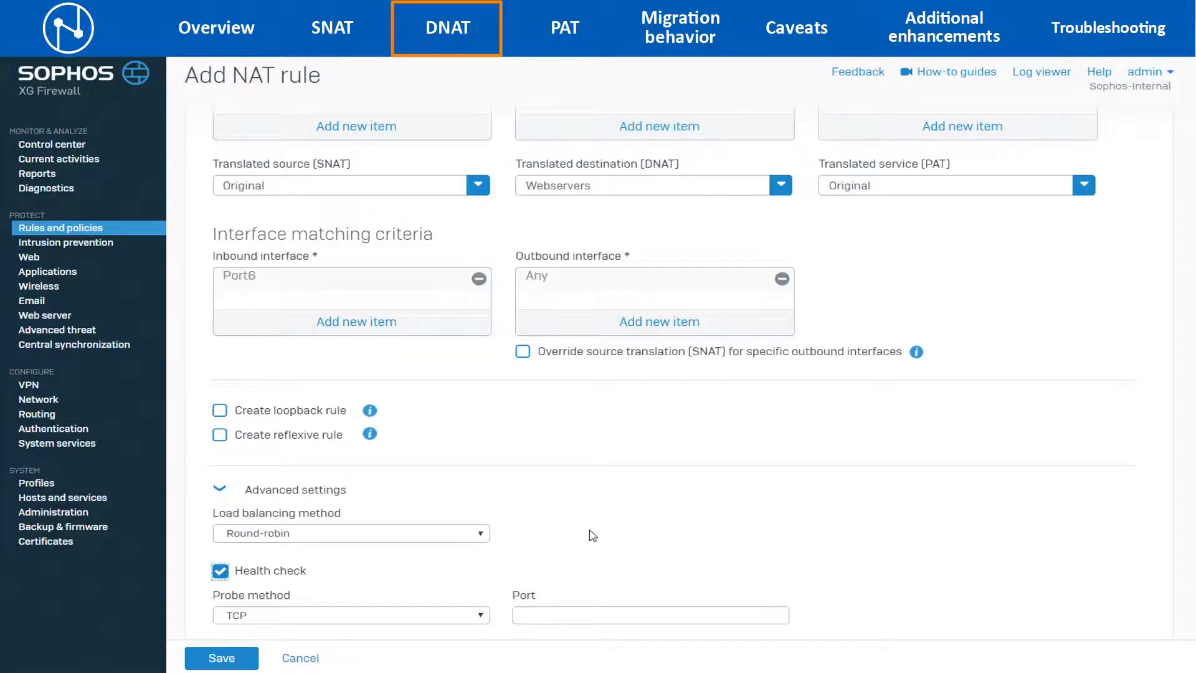
pyautogui.scroll(-2, 733, 555)
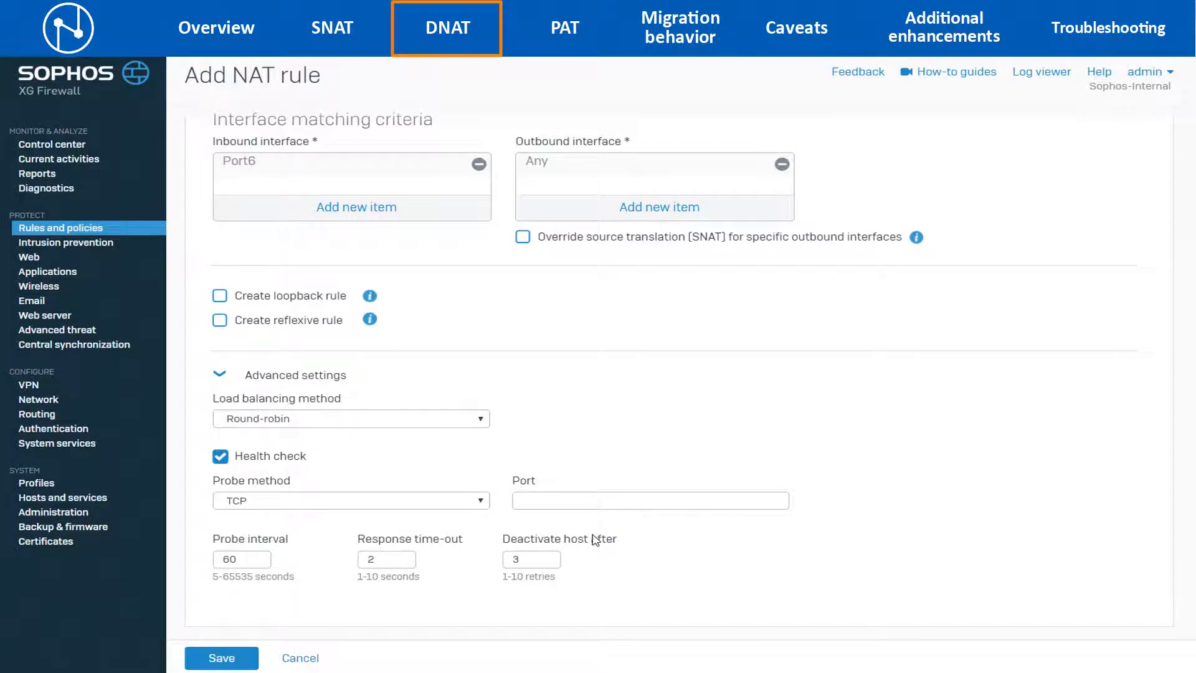
pyautogui.click(473, 501)
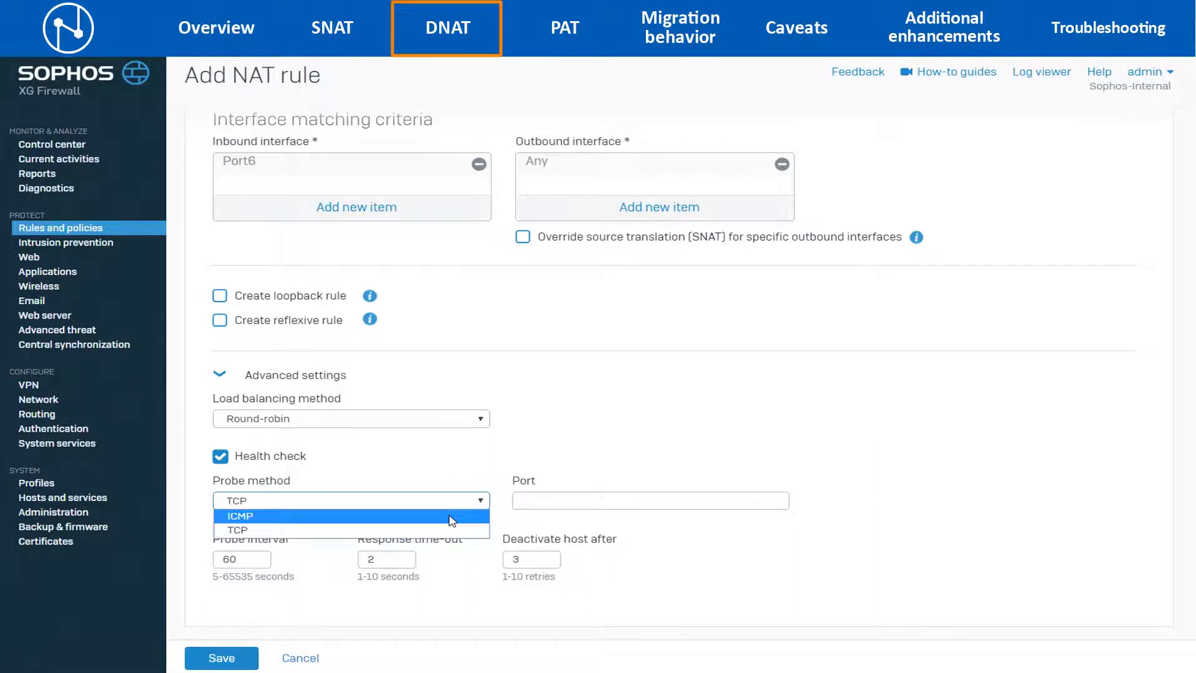
pyautogui.click(451, 517)
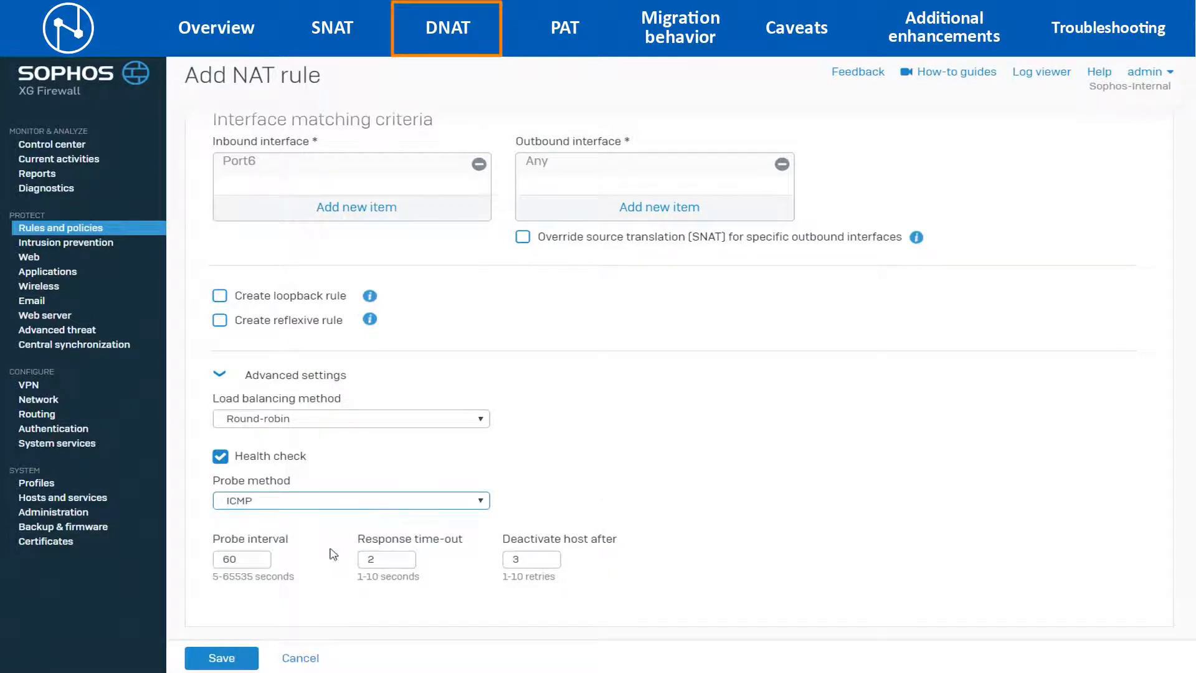
pyautogui.click(223, 656)
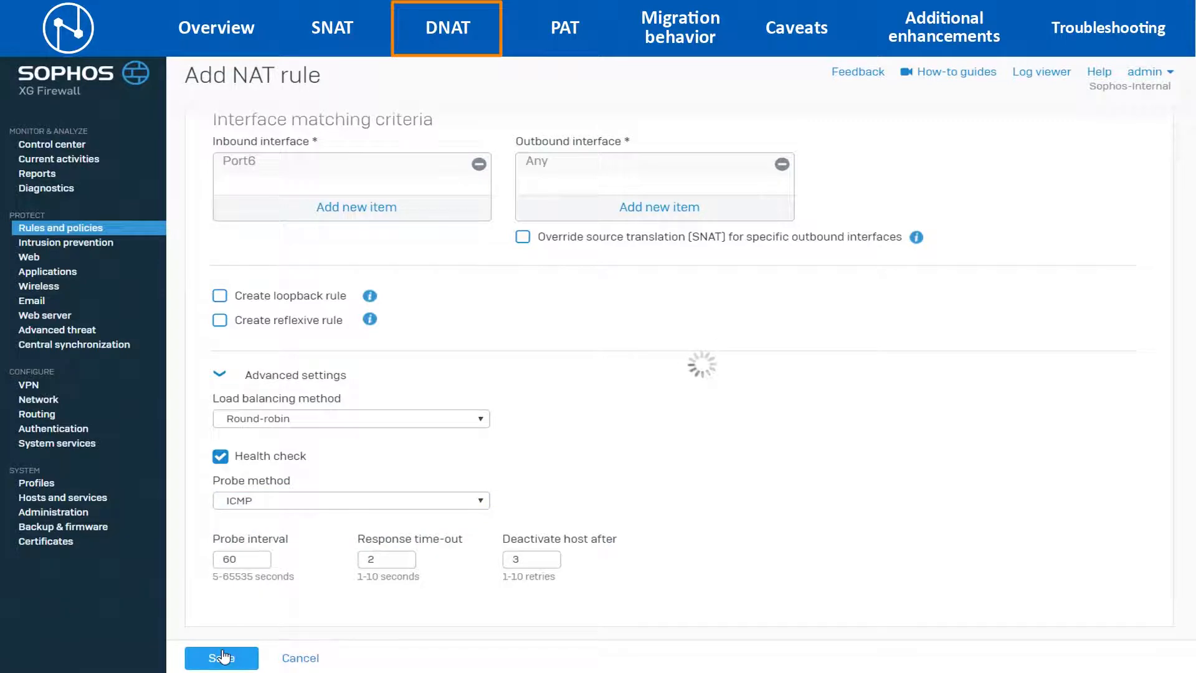